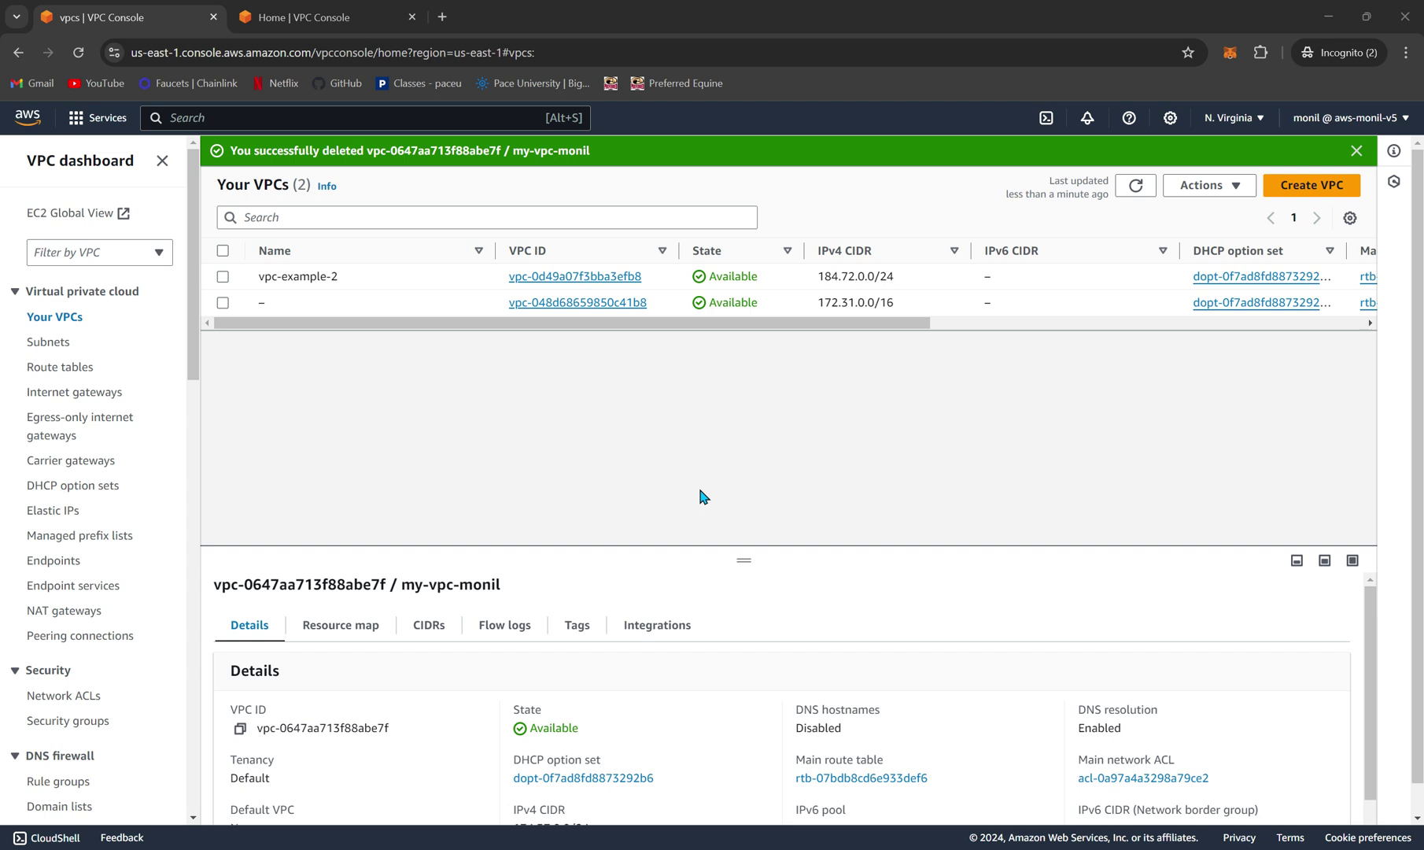
Start a new VPC with only the VPC resource and set its name tag to my-vpc-monil
click(1327, 193)
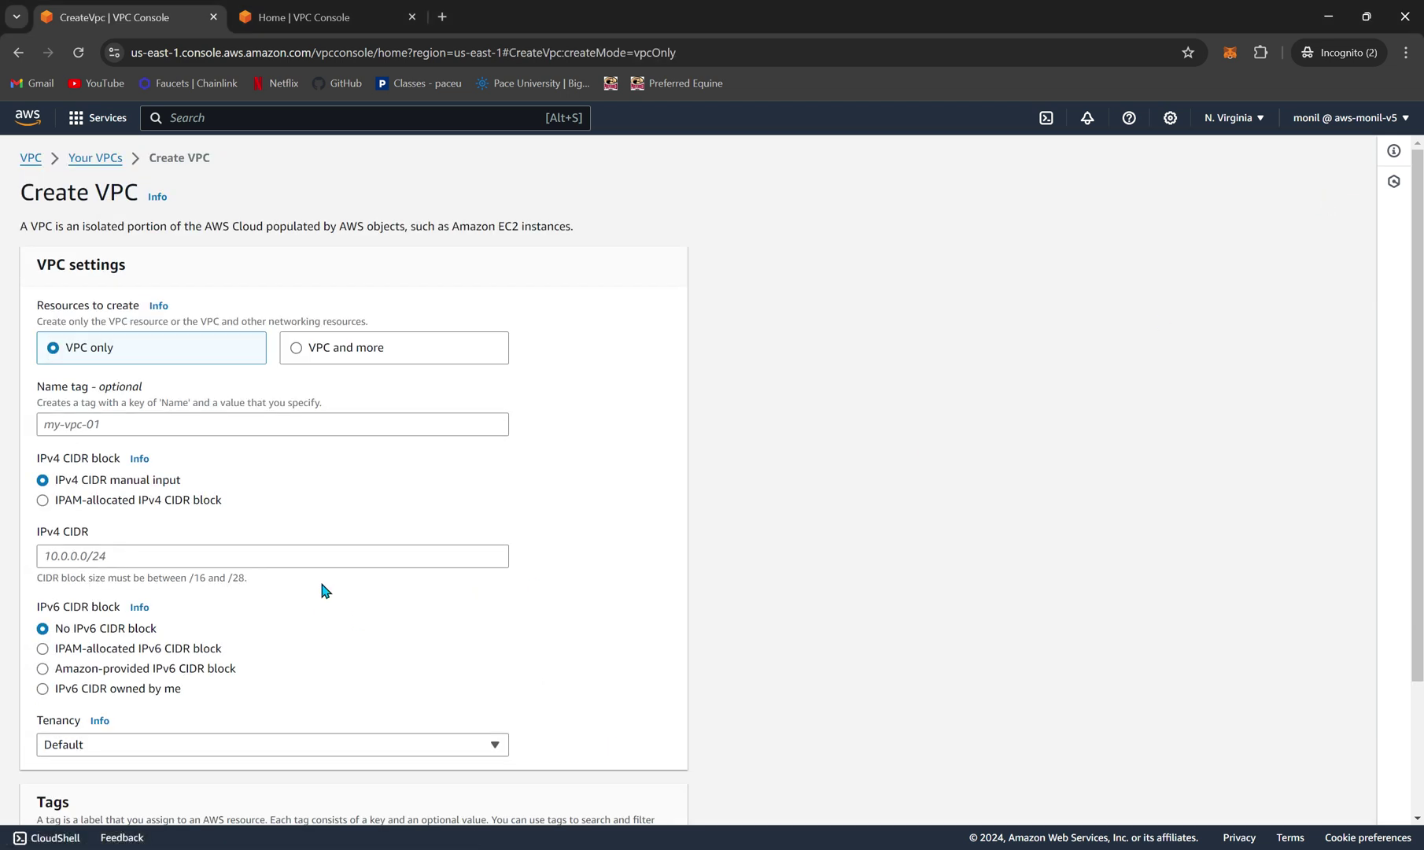
scroll(318, 610, down, 1)
click(144, 384)
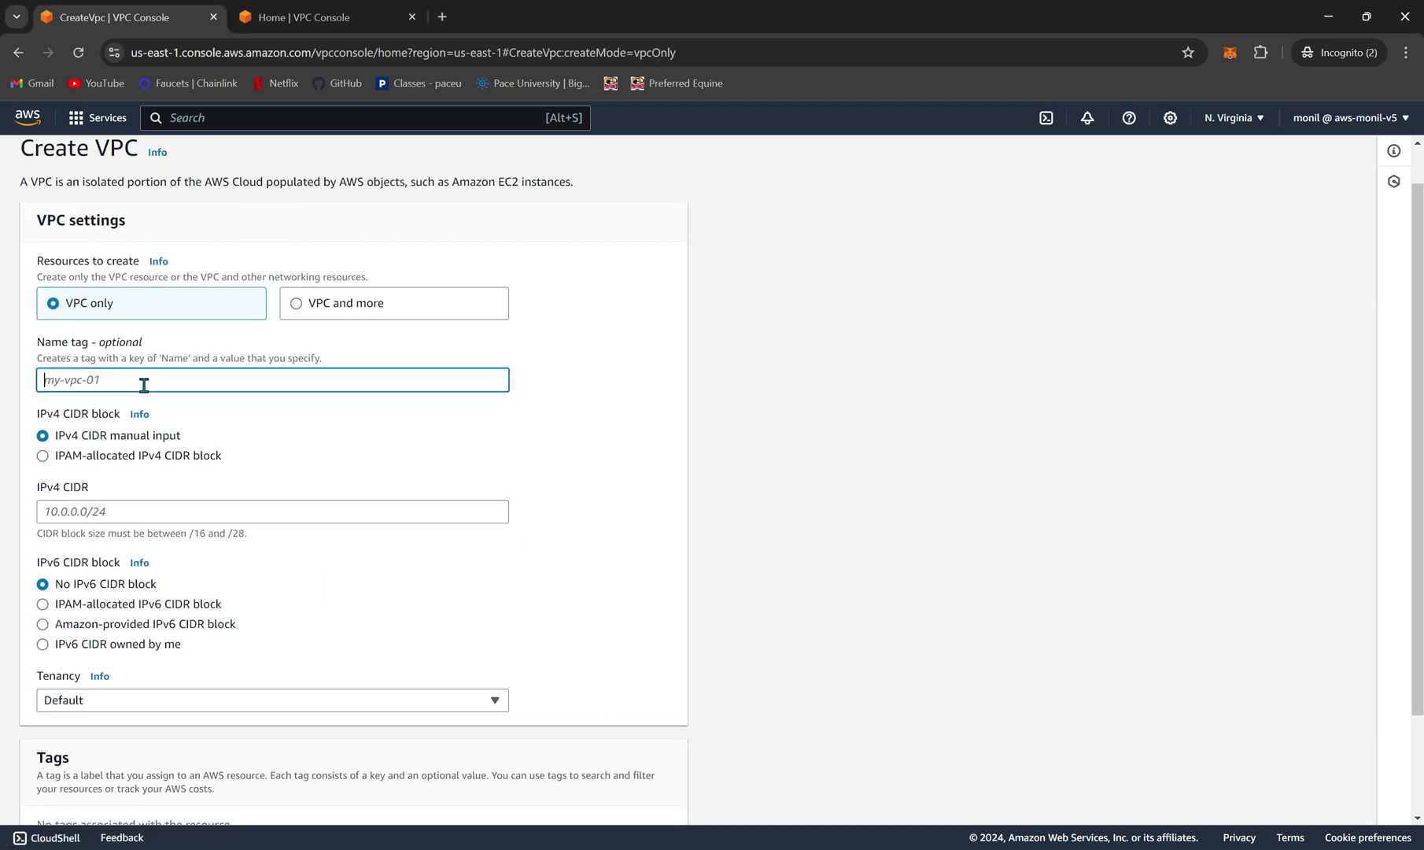
text(my)
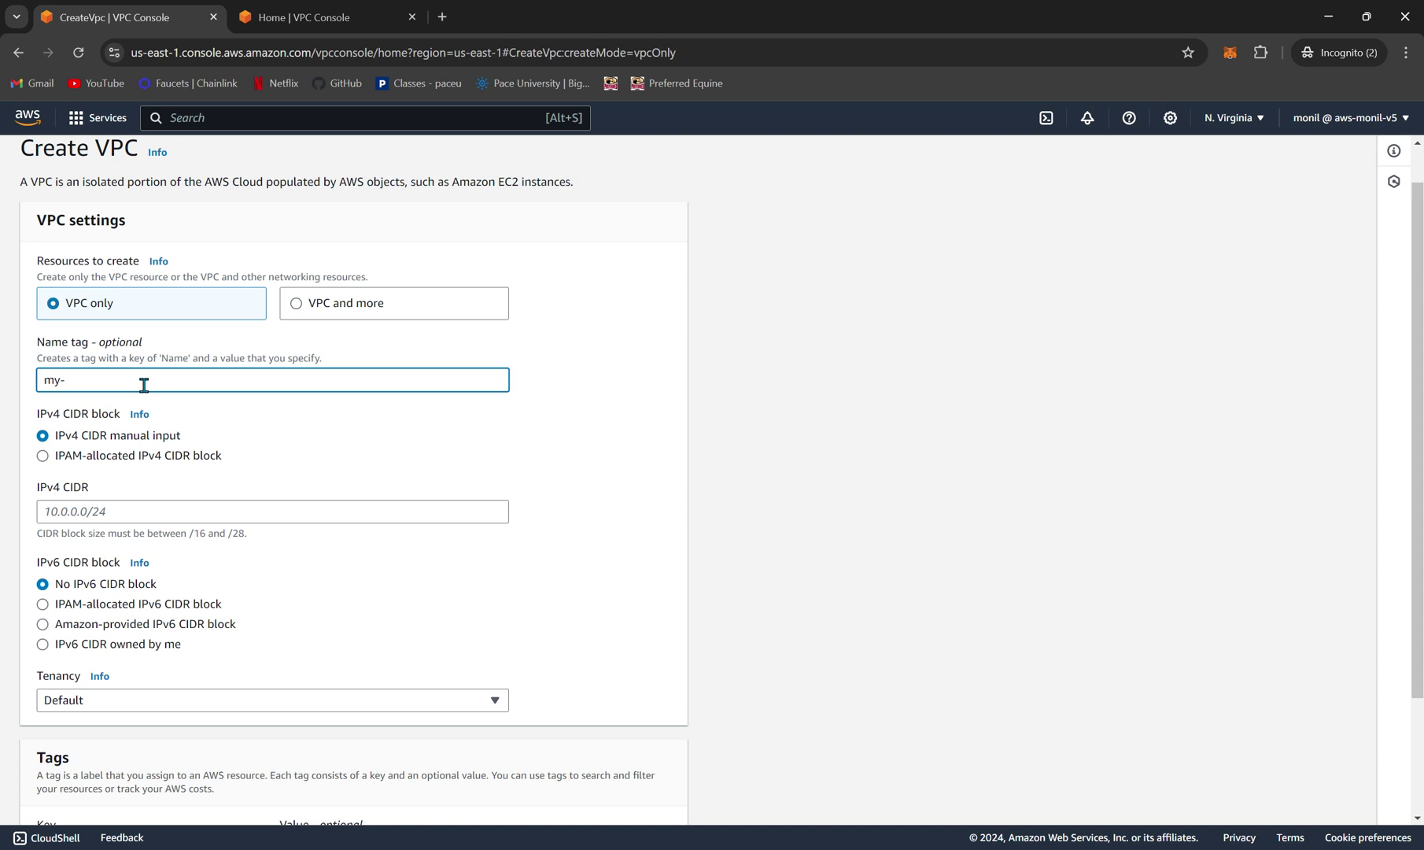
text(-vpc-monil)
Set the VPC's IPv4 CIDR to 174.37.0.0/16 with default tenancy and no IPv6 block, and create it
scroll(272, 486, down, 1)
click(88, 447)
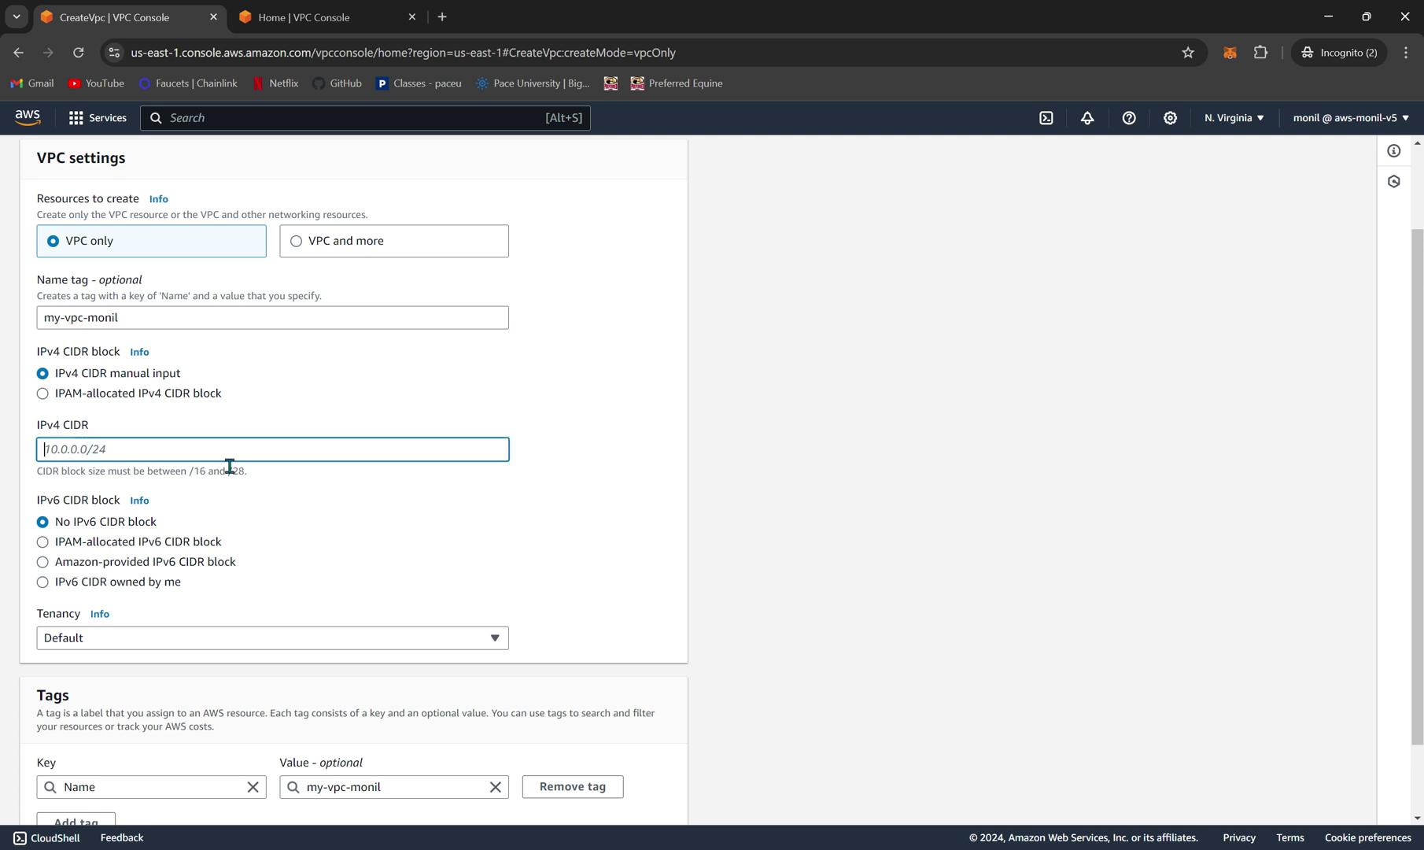
text(174.37.0.0/16)
scroll(230, 466, down, 2)
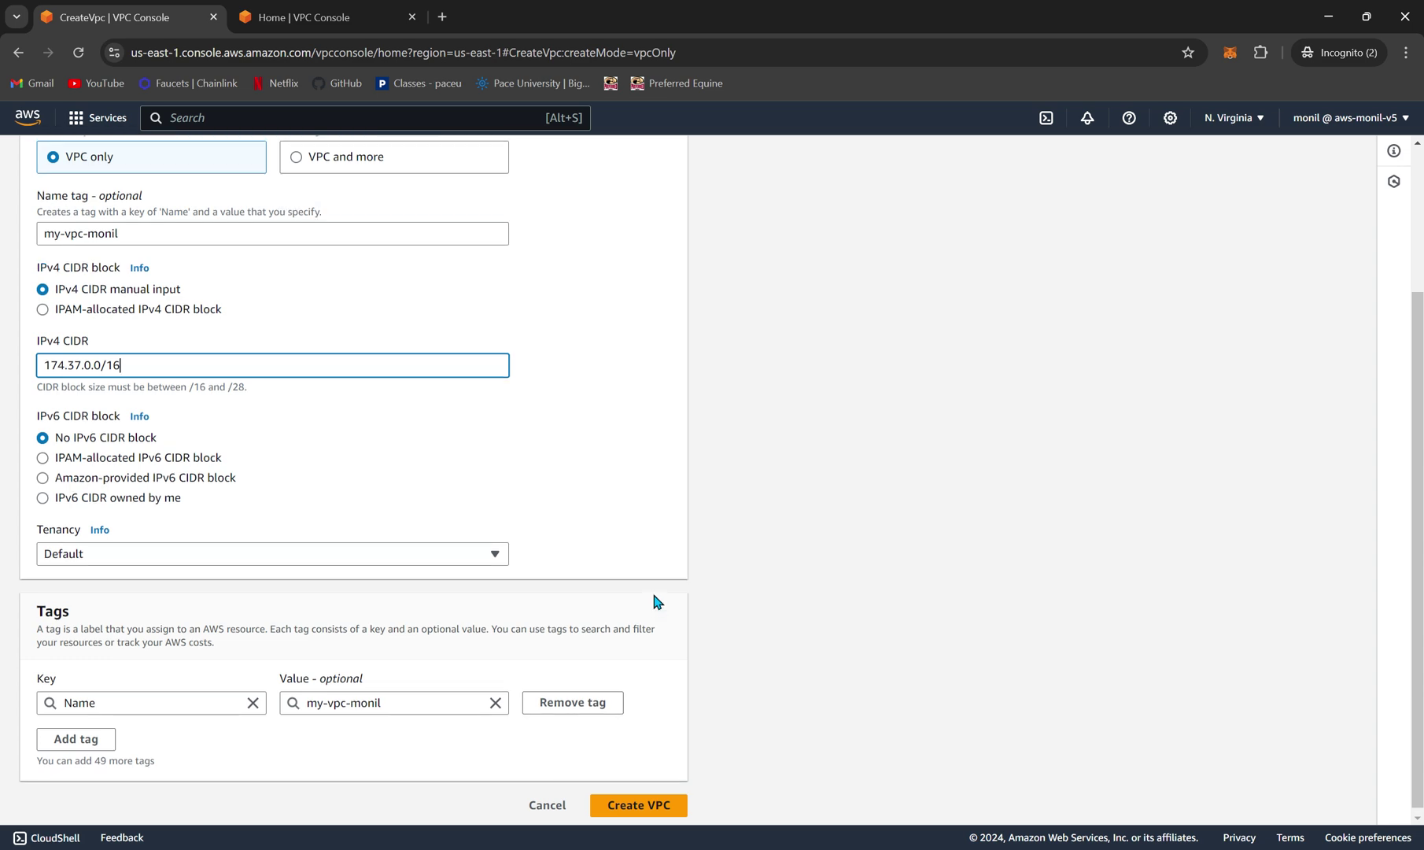
scroll(653, 598, up, 2)
scroll(653, 598, down, 2)
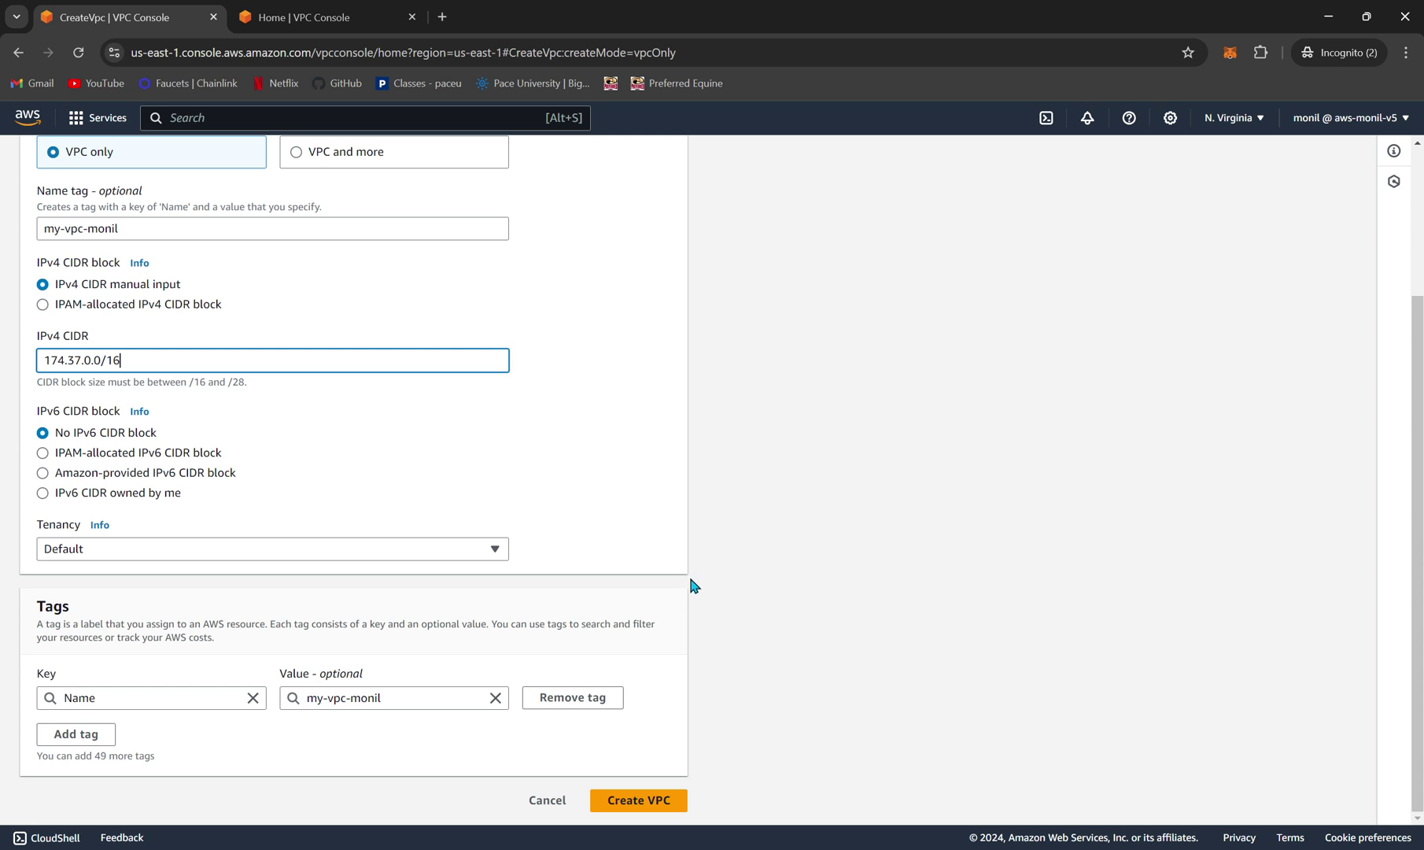
click(641, 803)
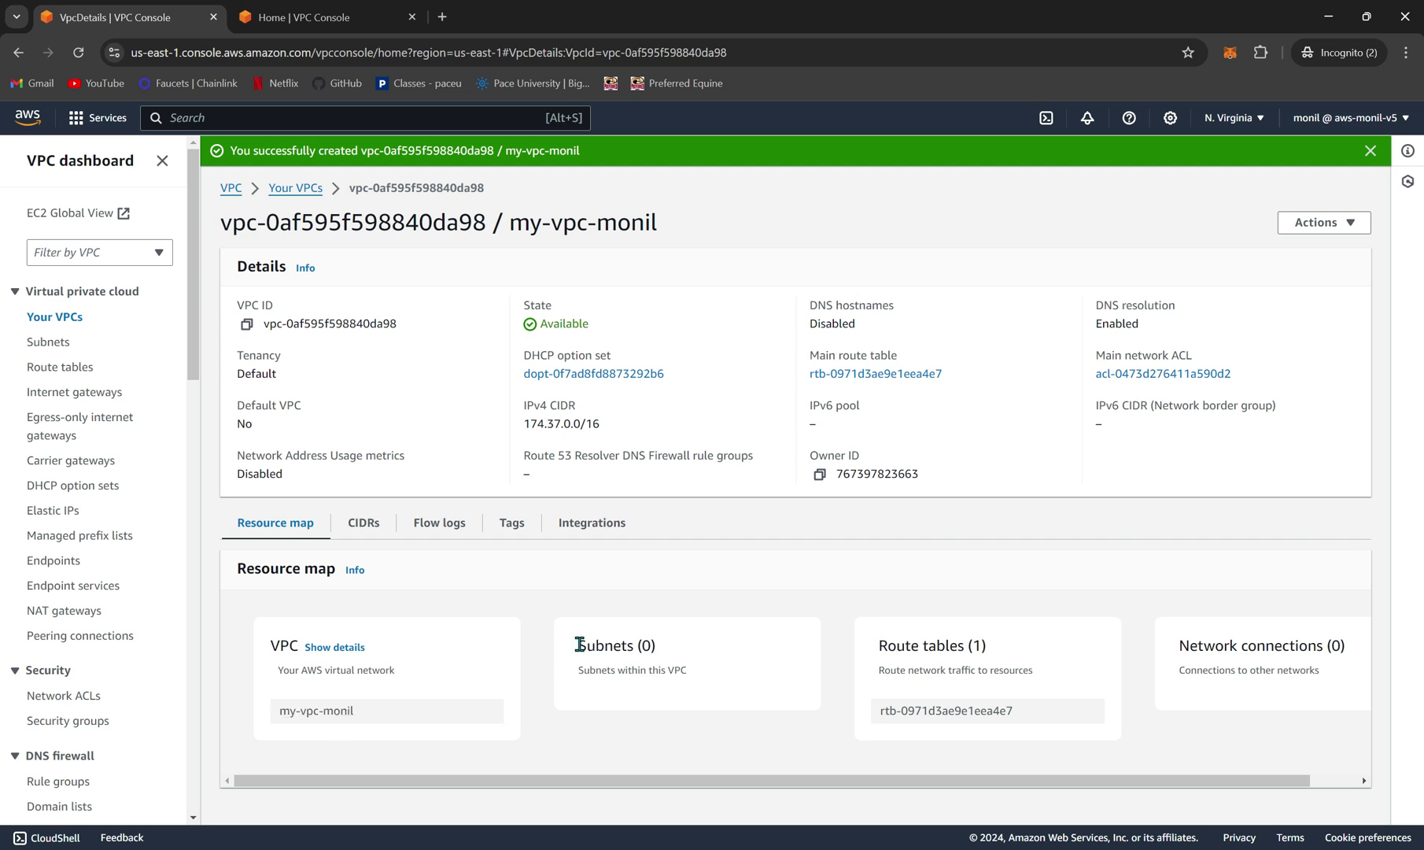
Examine the subnets, route tables and network connections in the new VPC's resource map
drag(579, 643, 683, 645)
click(873, 650)
drag(873, 649, 1000, 650)
drag(1181, 645, 1412, 656)
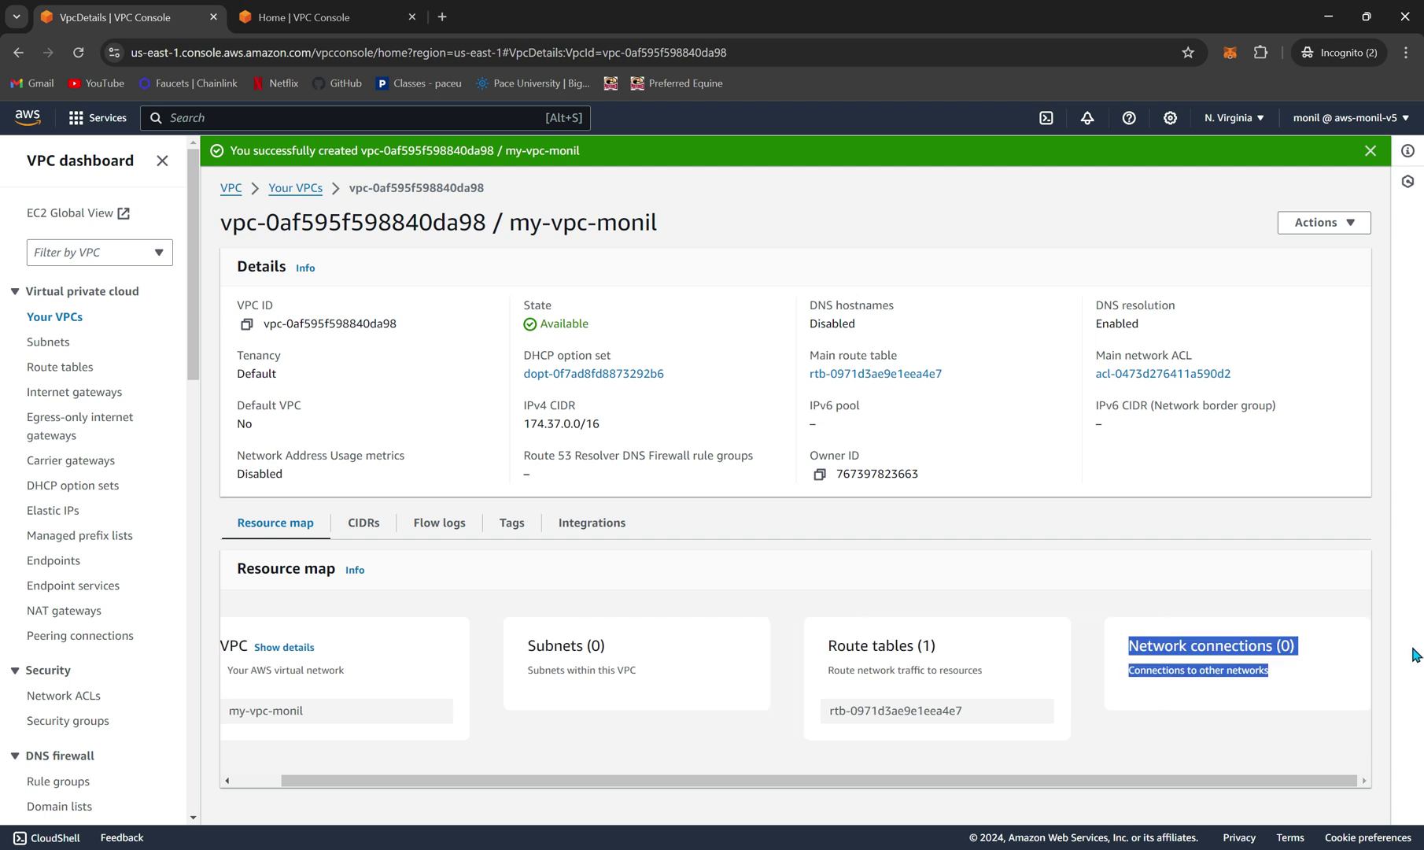
click(1265, 686)
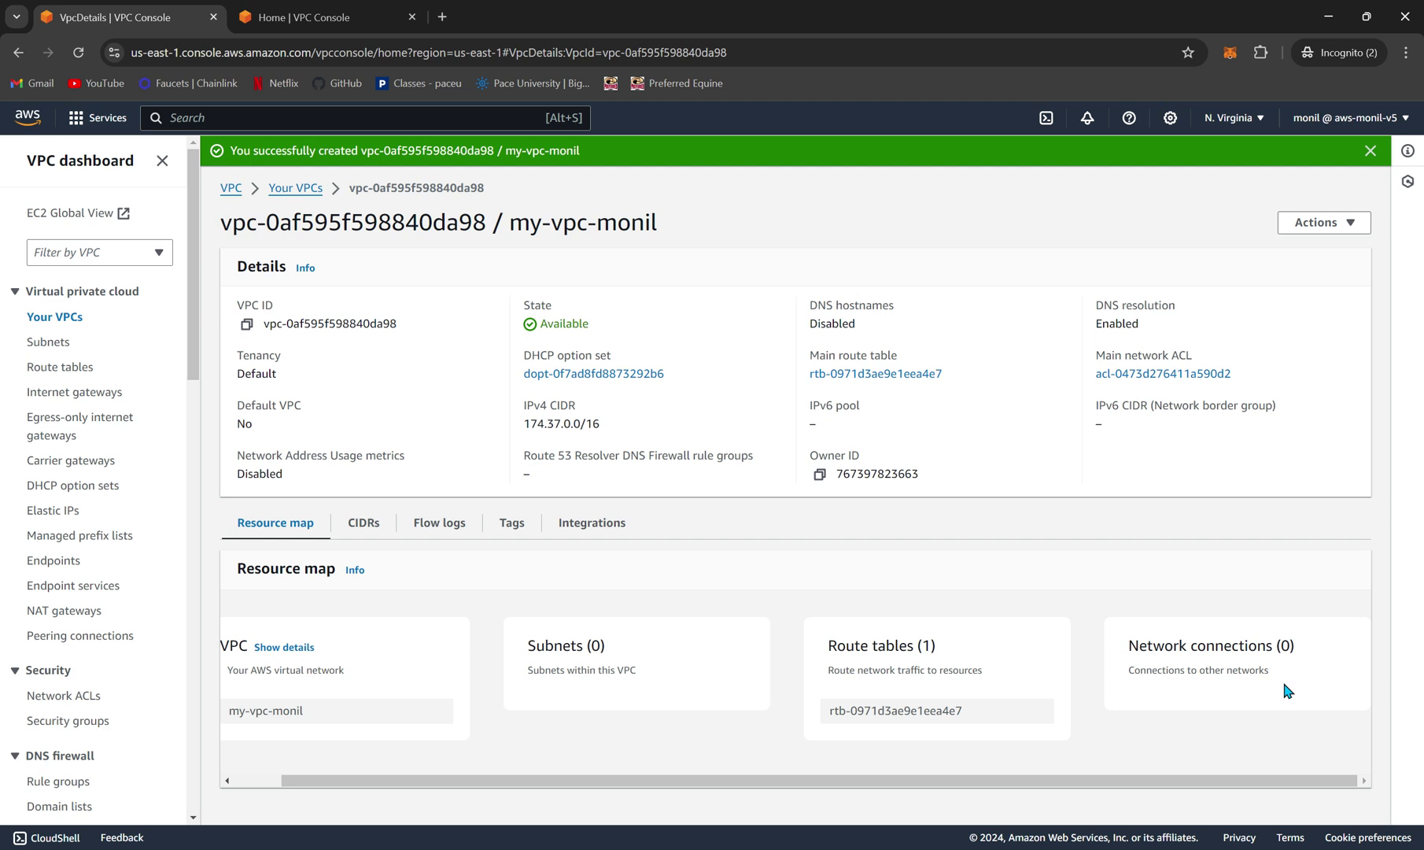
scroll(1286, 690, left, 1)
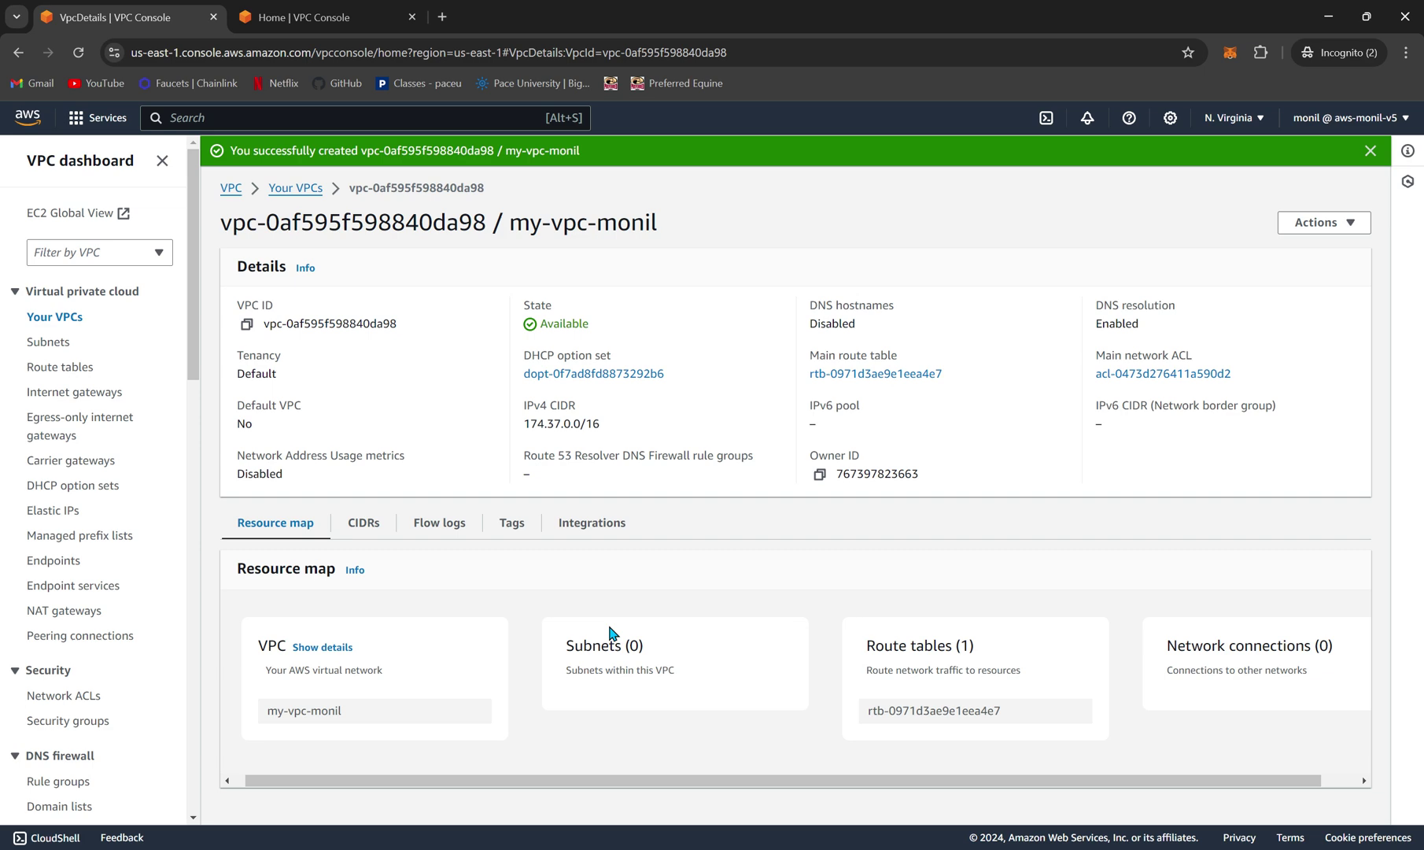
drag(610, 629, 373, 417)
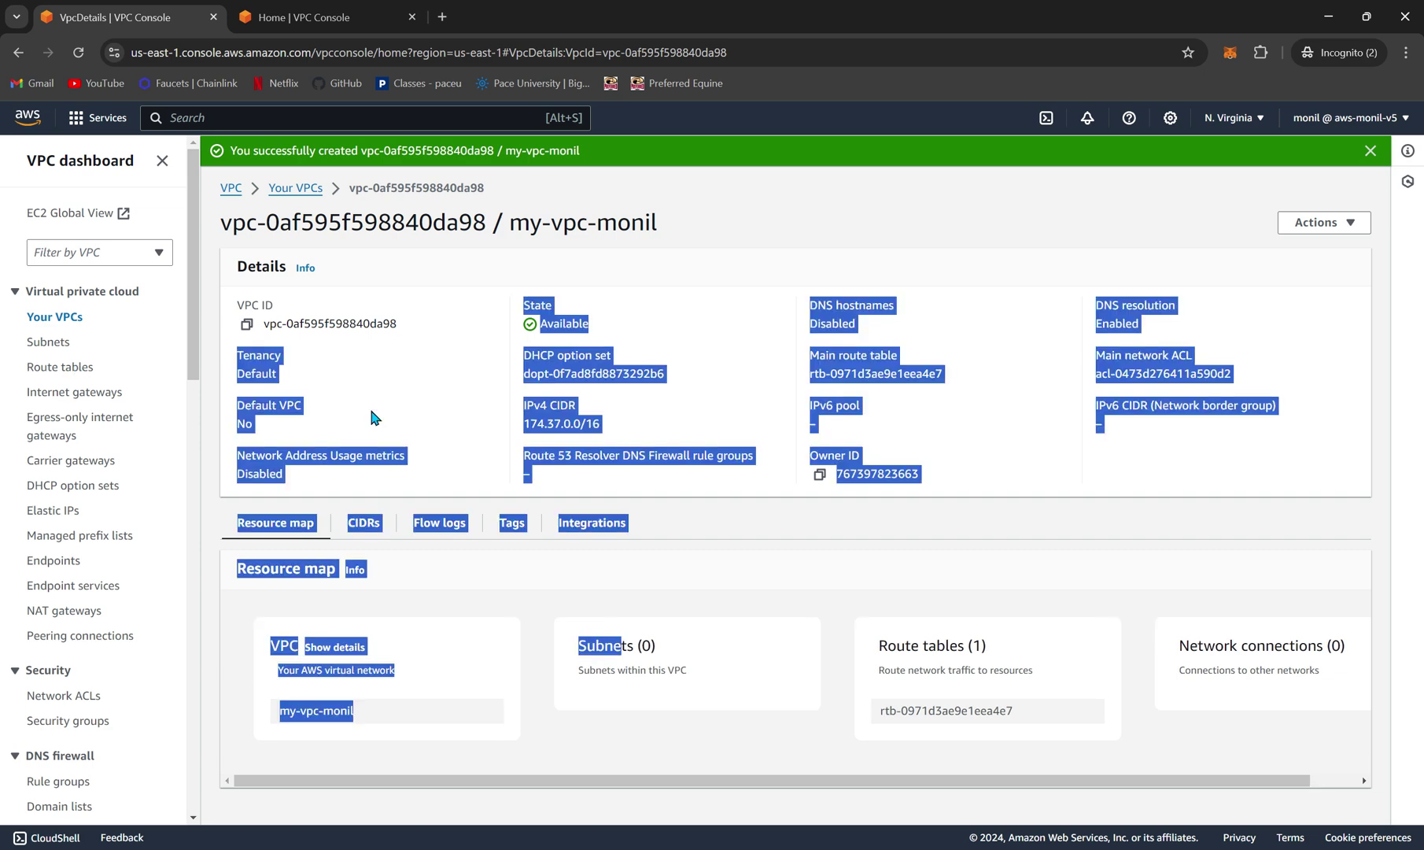
click(372, 417)
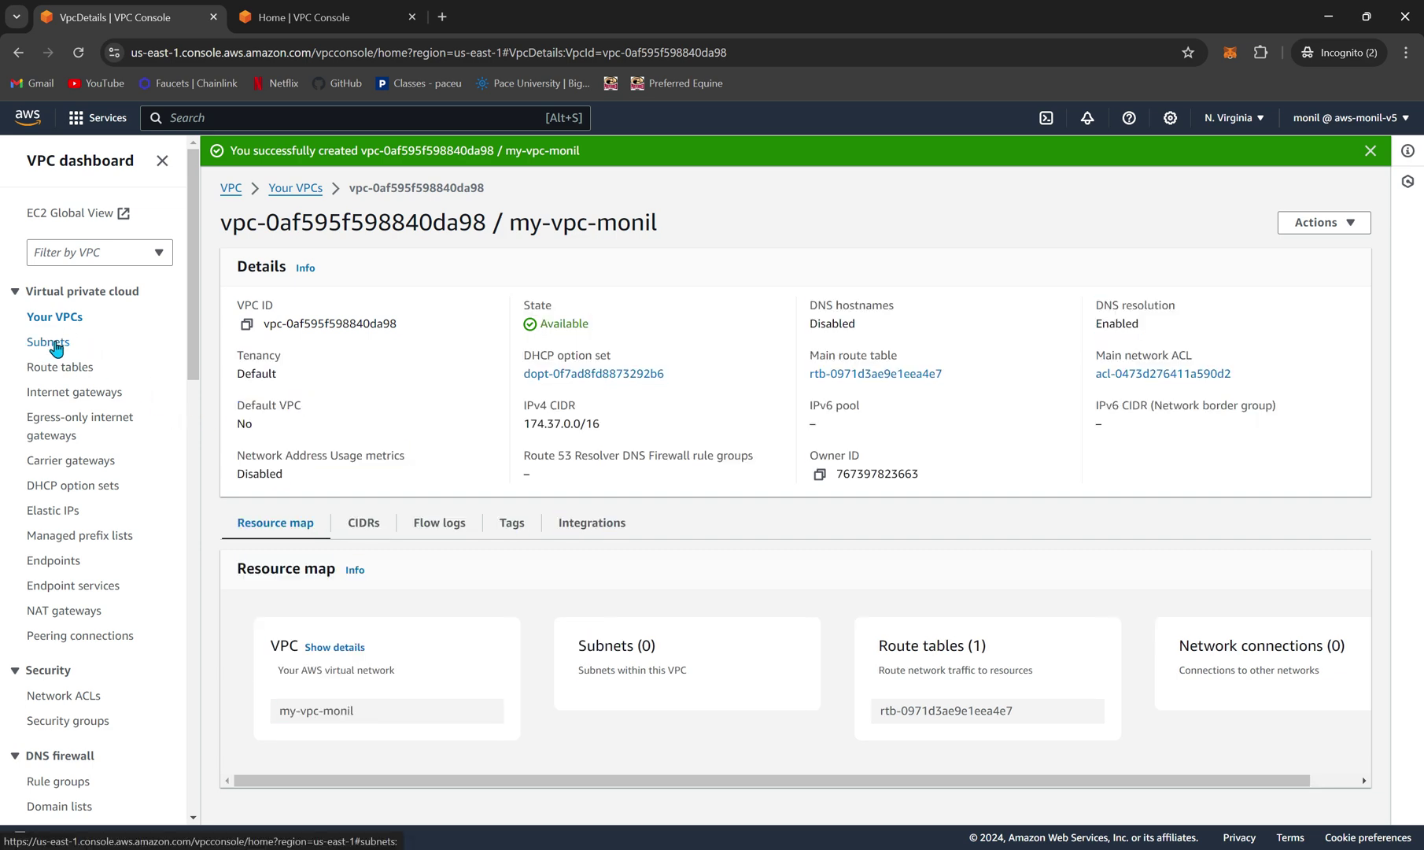
Start creating subnets in the my-vpc-monil VPC
click(53, 344)
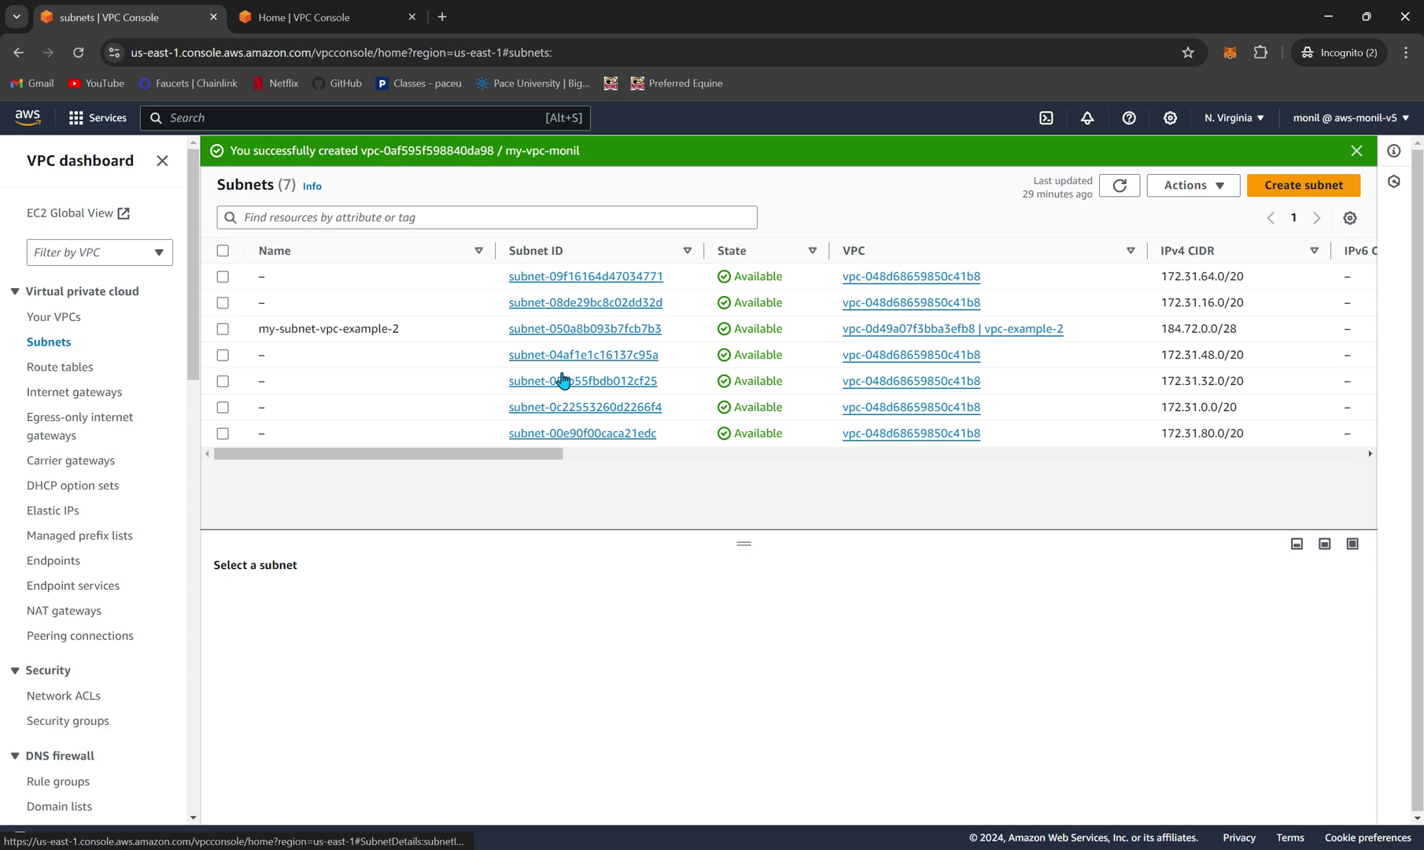
click(1303, 184)
click(240, 316)
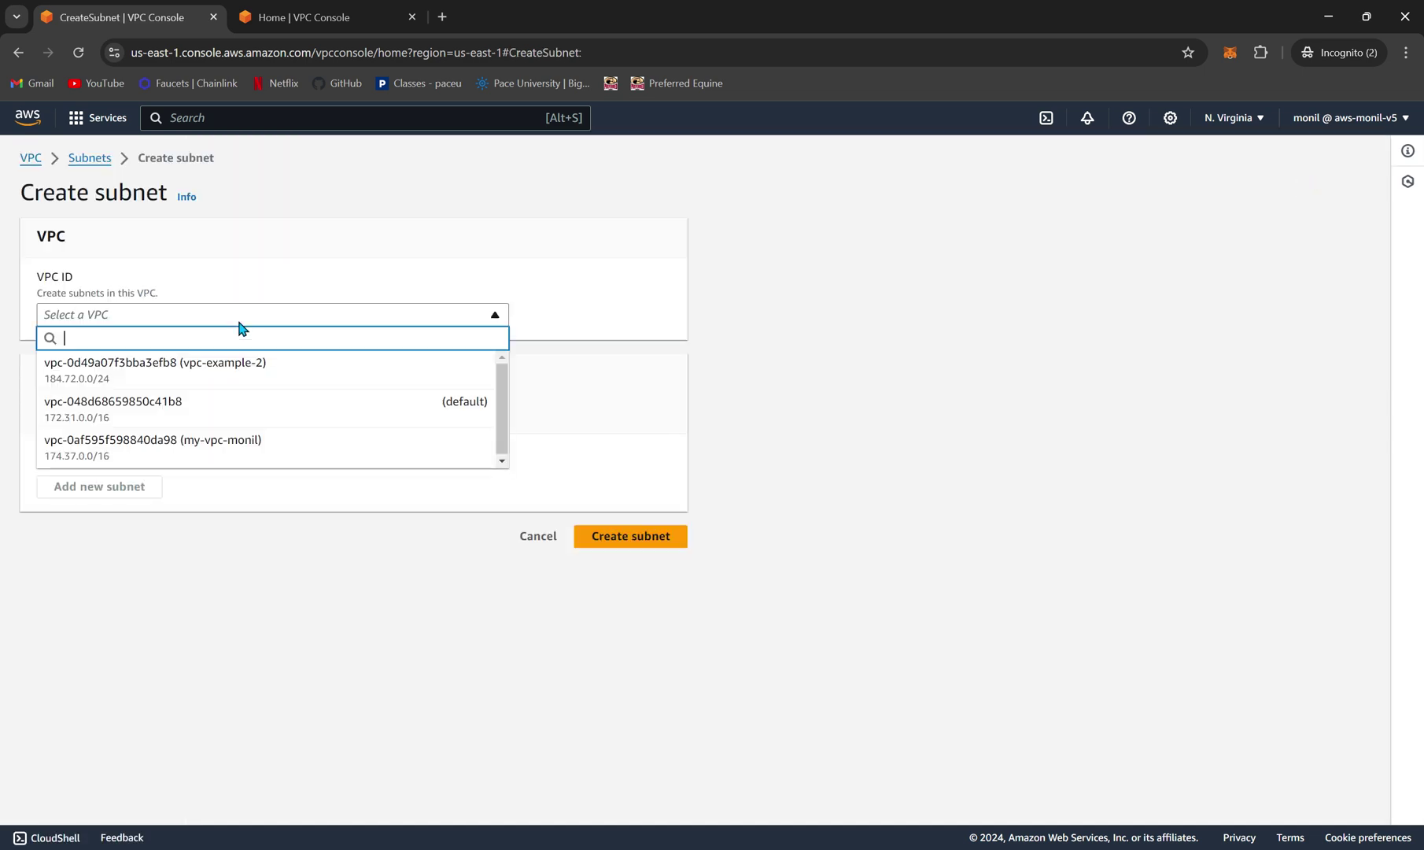
click(237, 464)
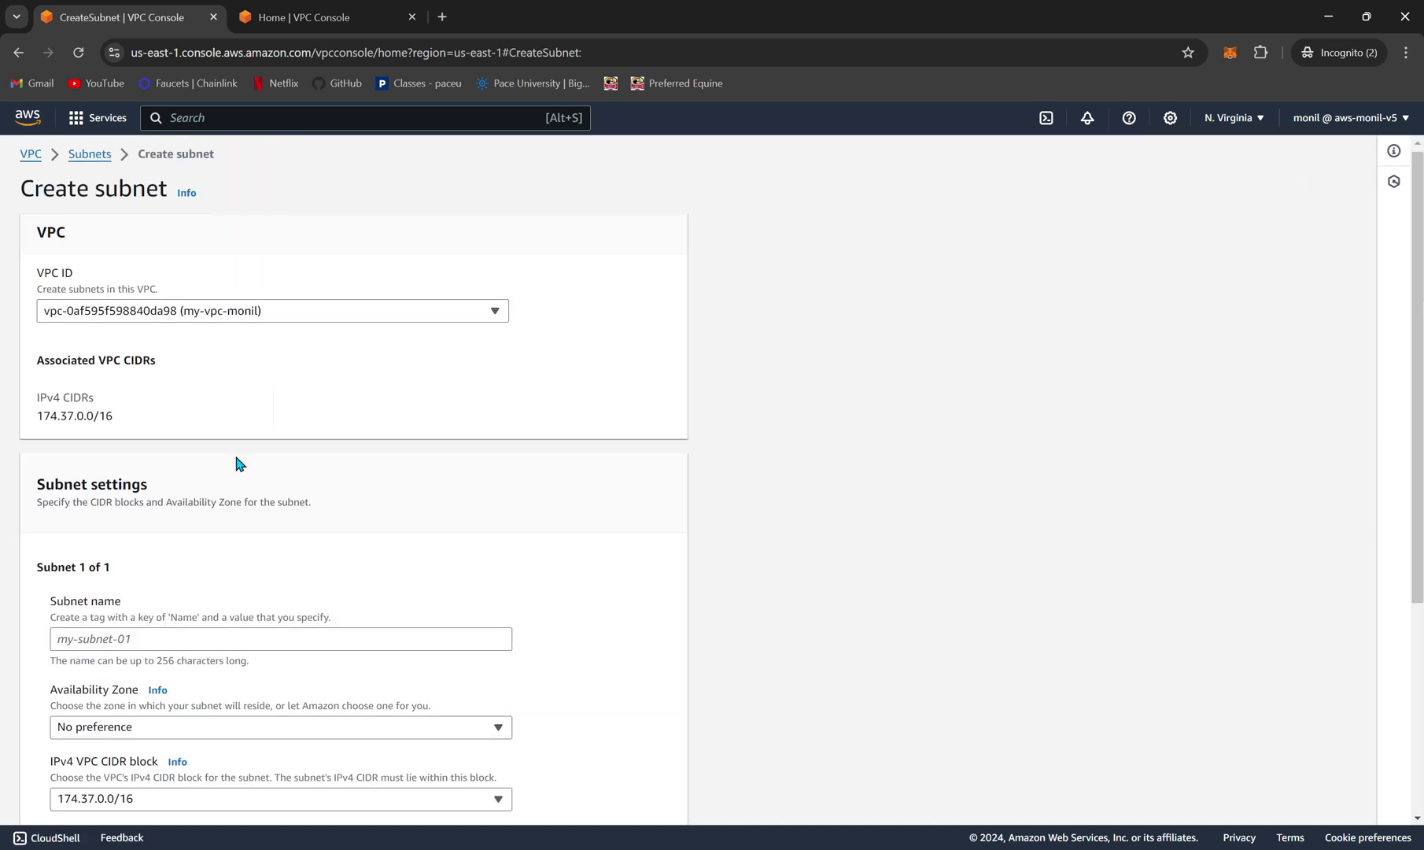
Name the first subnet my-subnet-monil-1 and place it in availability zone us-east-1a
scroll(237, 464, down, 1)
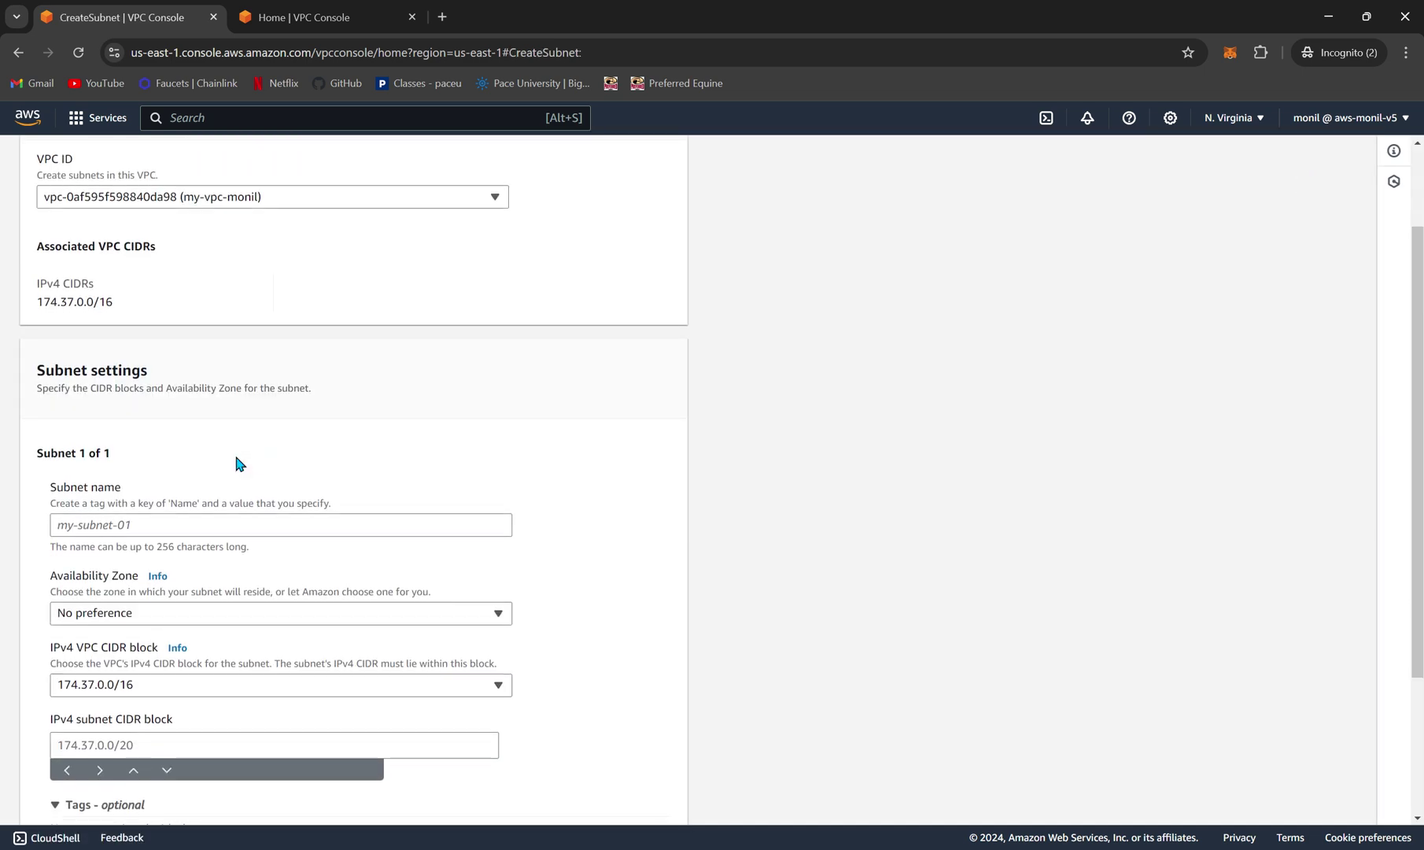
click(210, 523)
text(my-)
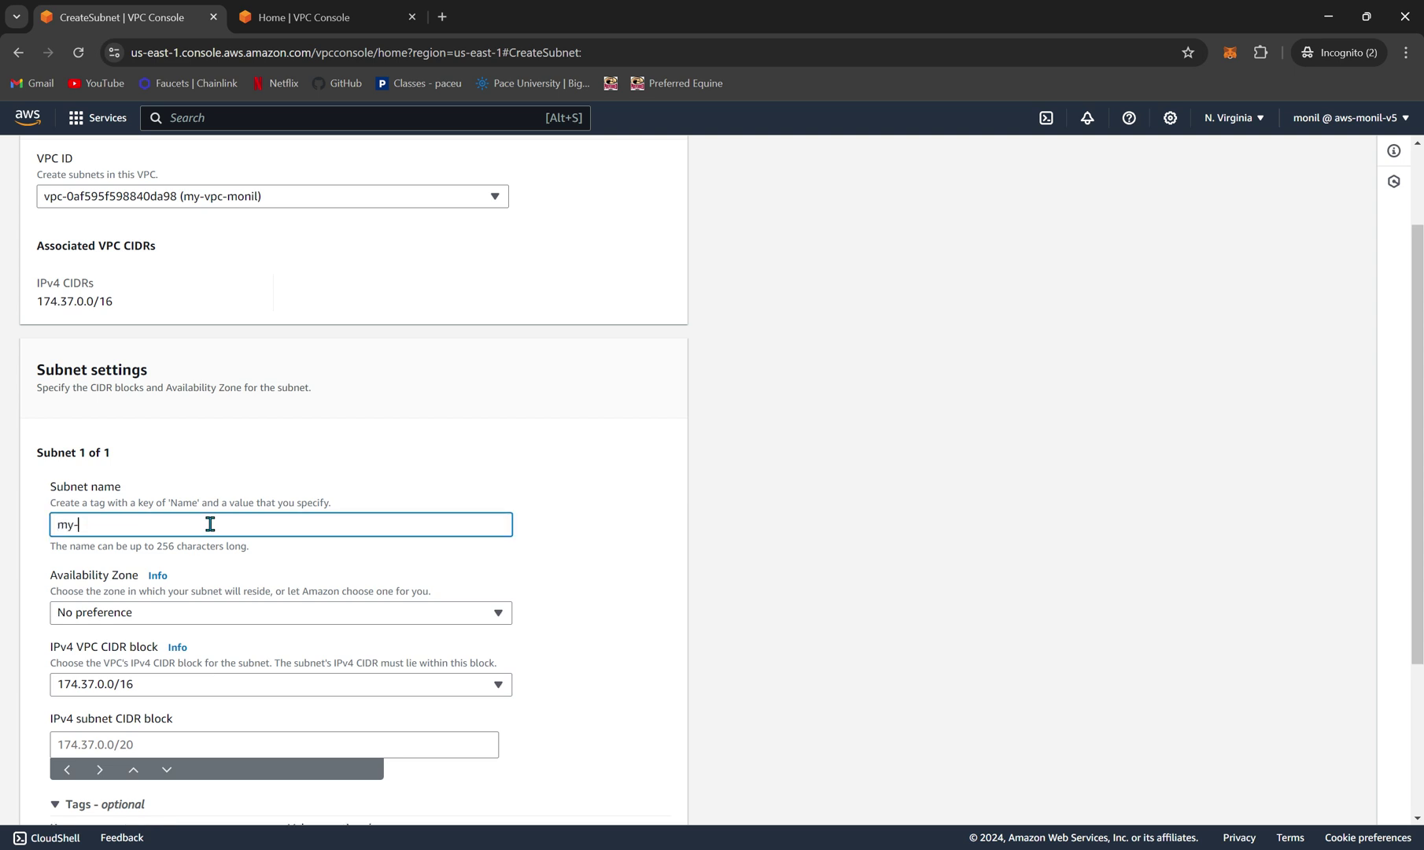
text(subnet-monil-1)
scroll(210, 523, down, 1)
click(253, 517)
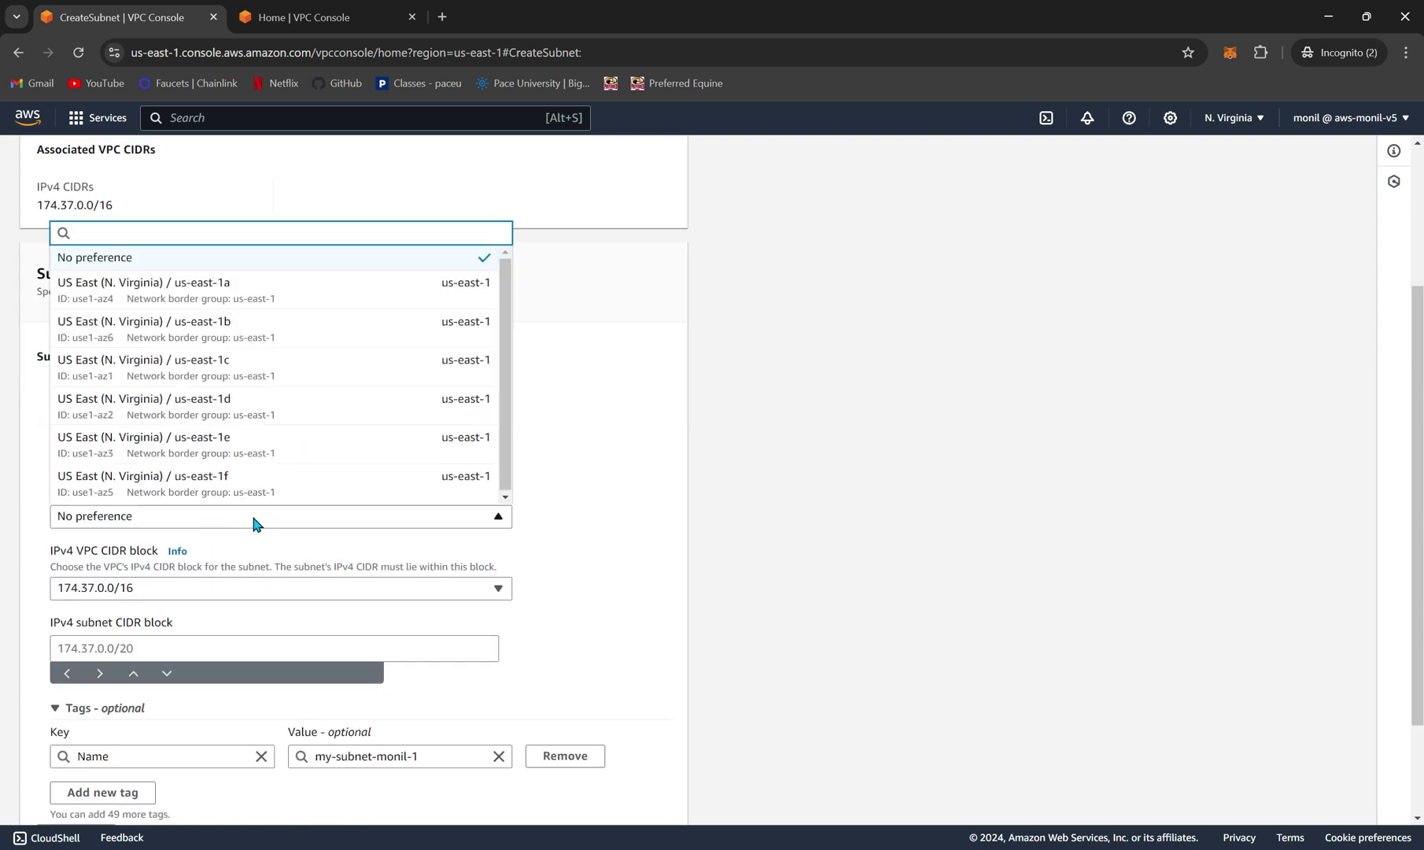
click(258, 285)
Set the first subnet's IPv4 CIDR block to 174.37.32.0/20
scroll(260, 291, down, 2)
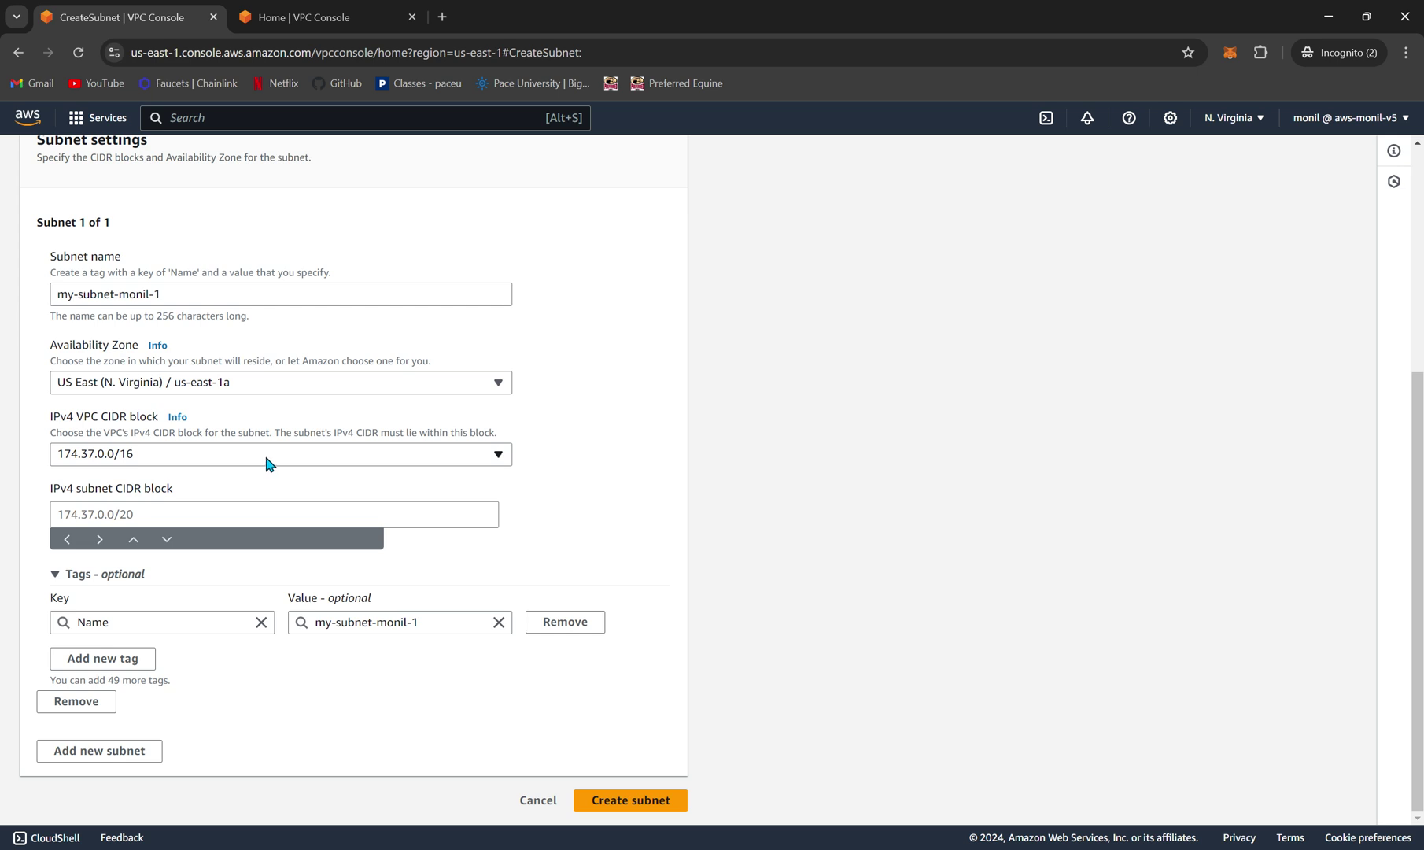
click(124, 517)
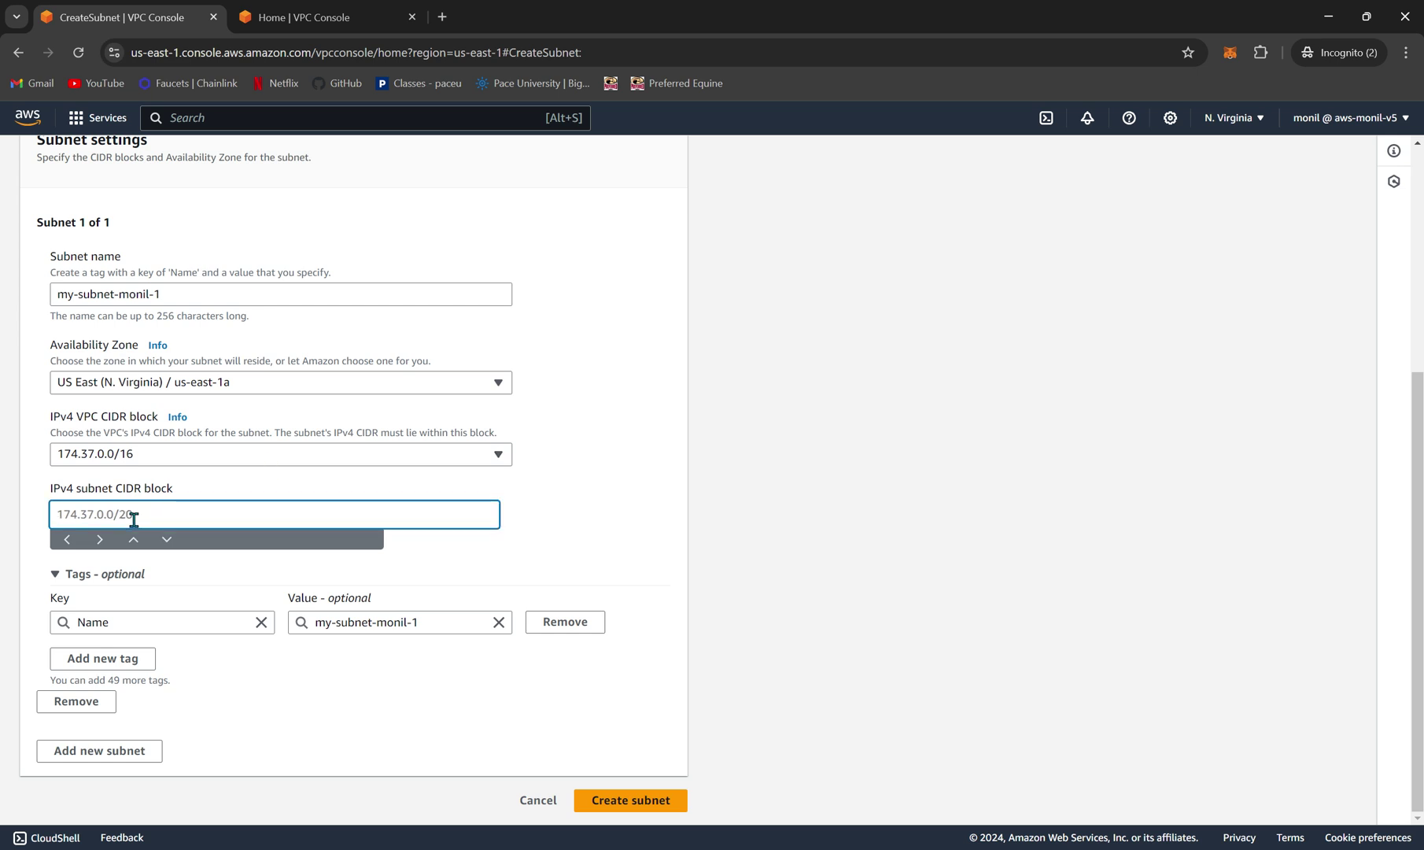
text(174.37.32.0/20)
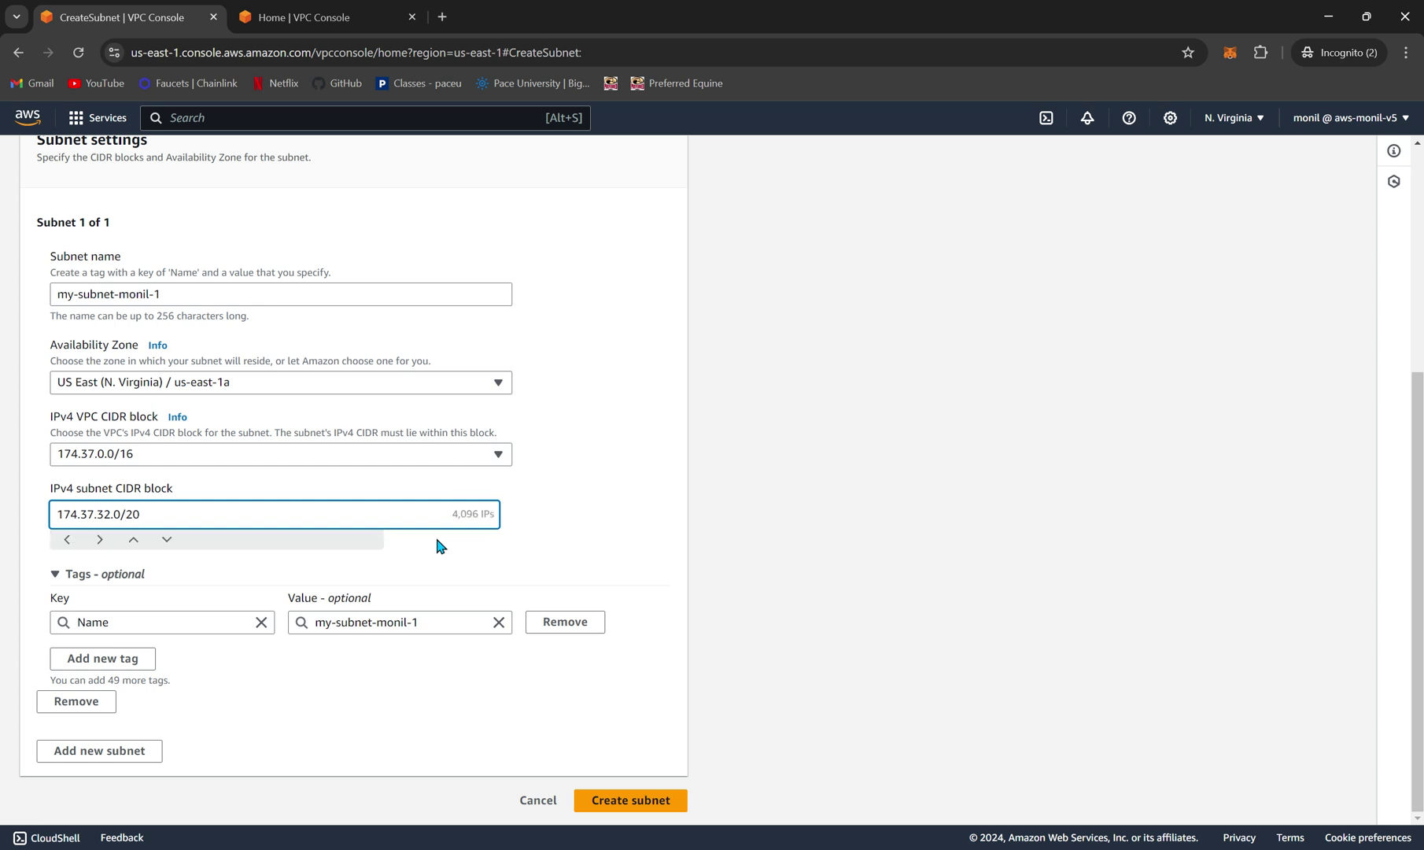
Add a second subnet named my-subnet-monil-2 in availability zone us-east-1a
click(91, 754)
scroll(95, 755, down, 5)
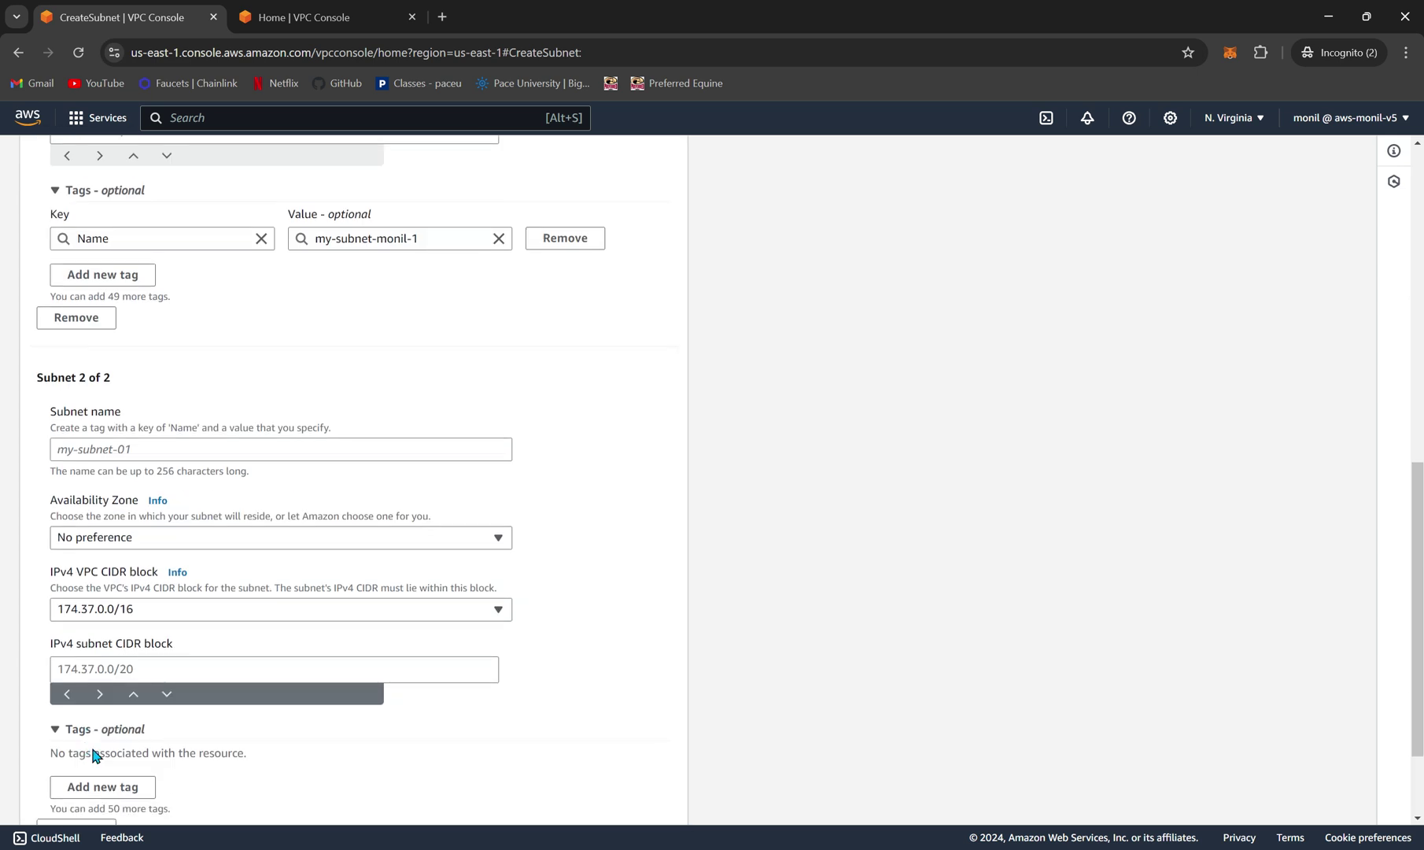
click(175, 446)
text(my)
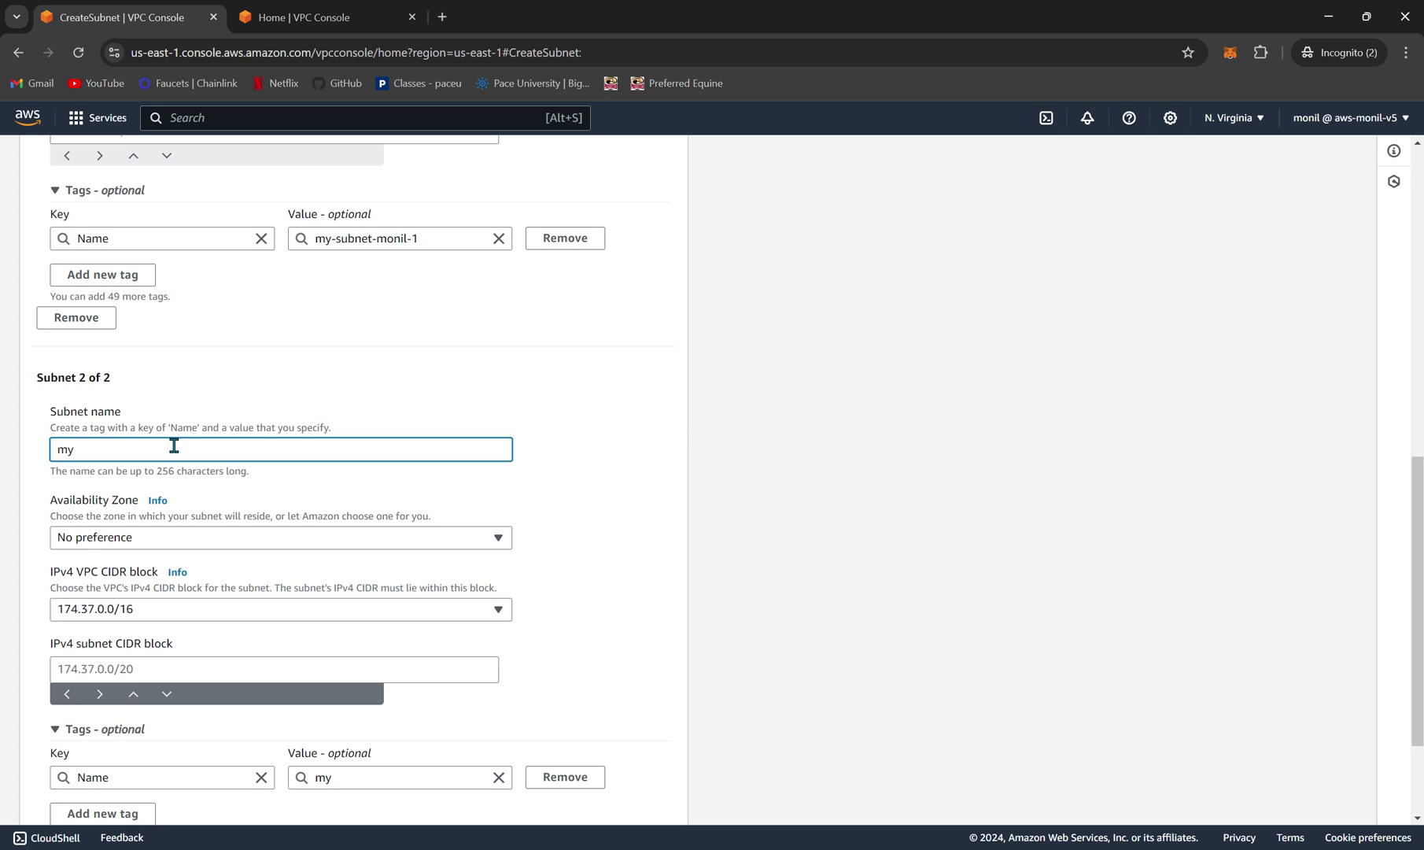
text(-subnet-monil-2)
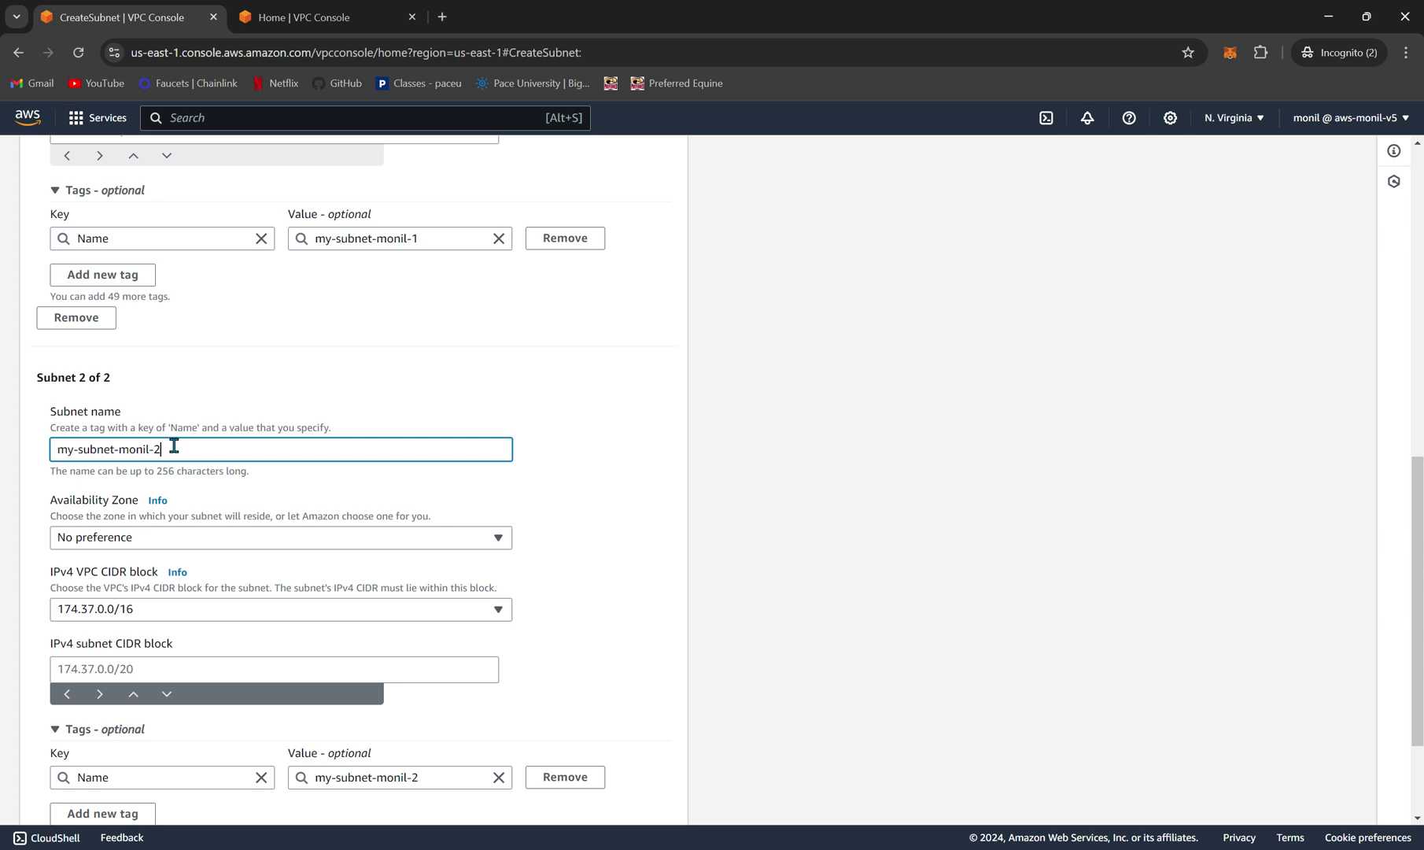
click(157, 543)
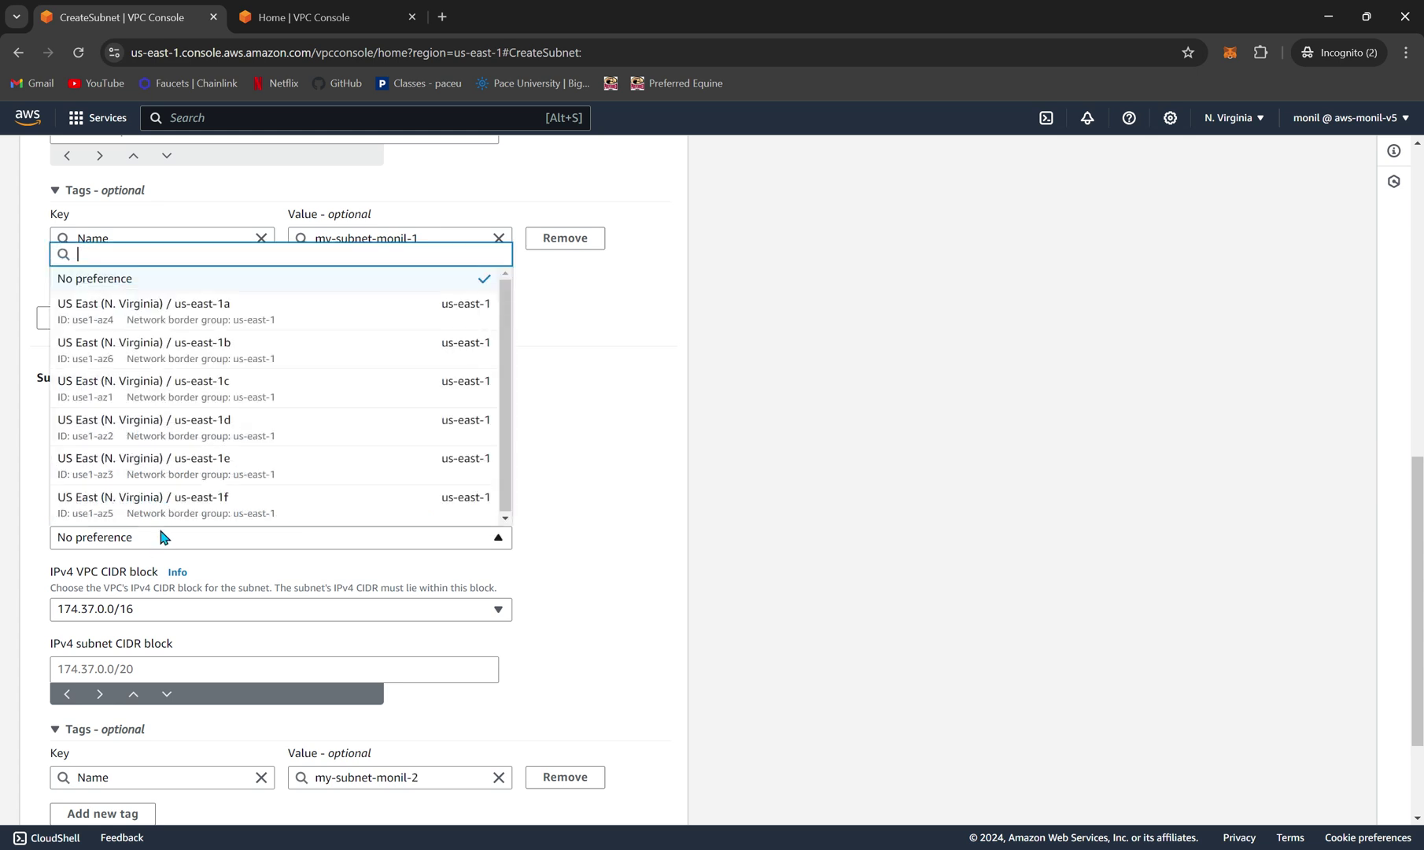
click(241, 322)
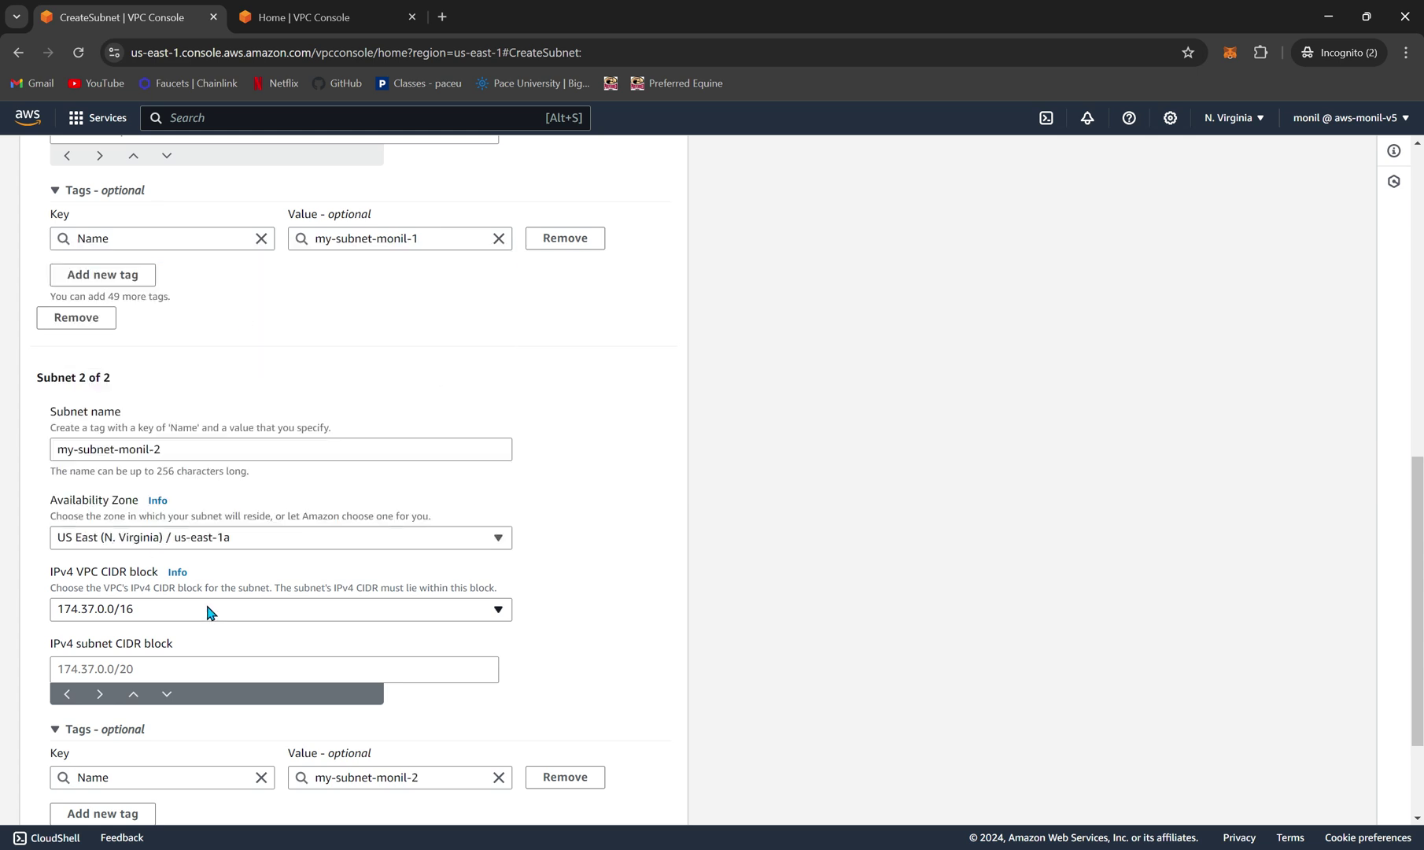
Set the second subnet's IPv4 CIDR block to 174.37.0.0/20 and create both subnets
click(160, 669)
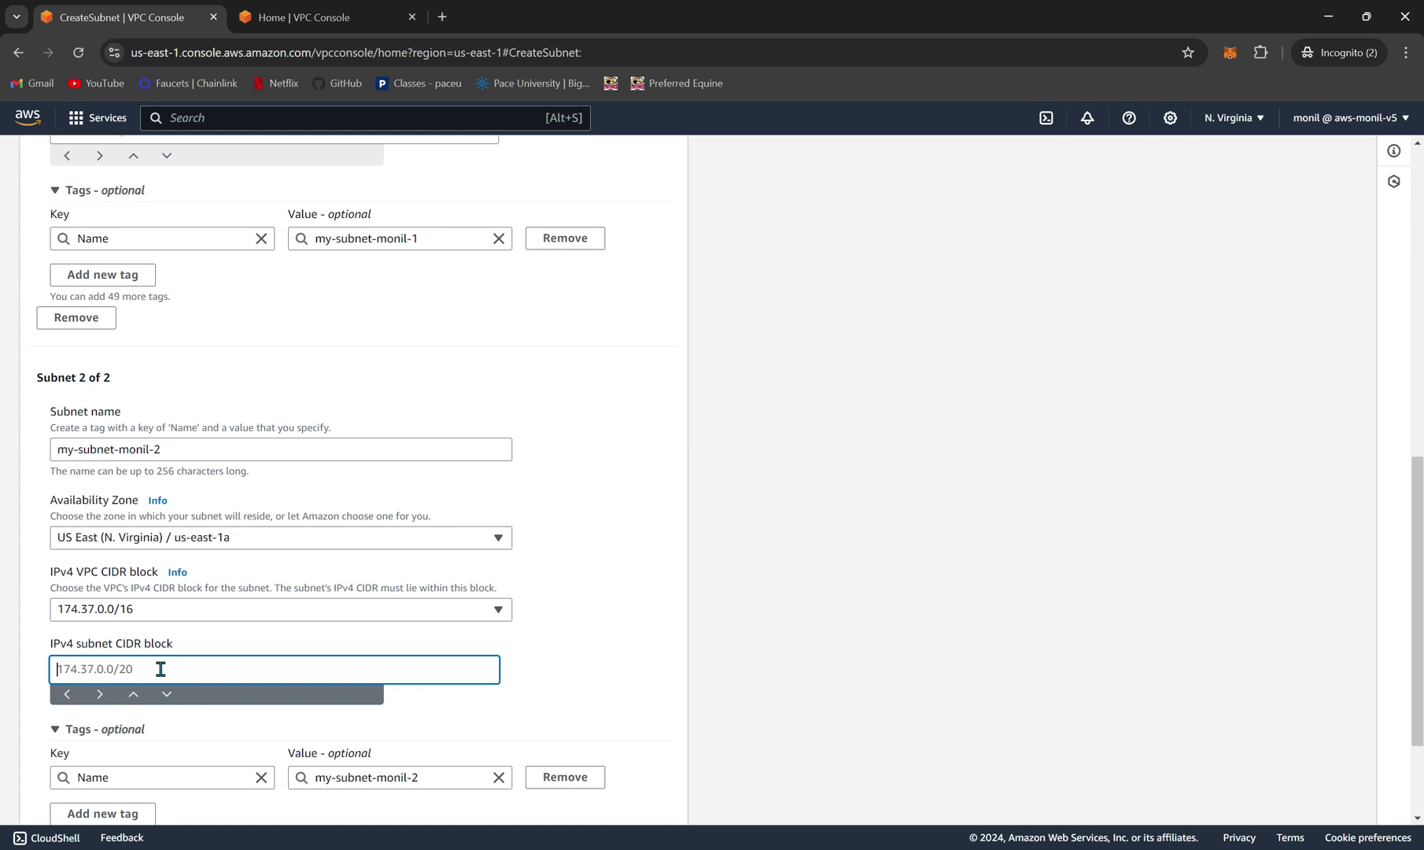
text(174.37.)
scroll(343, 547, up, 4)
scroll(343, 548, down, 2)
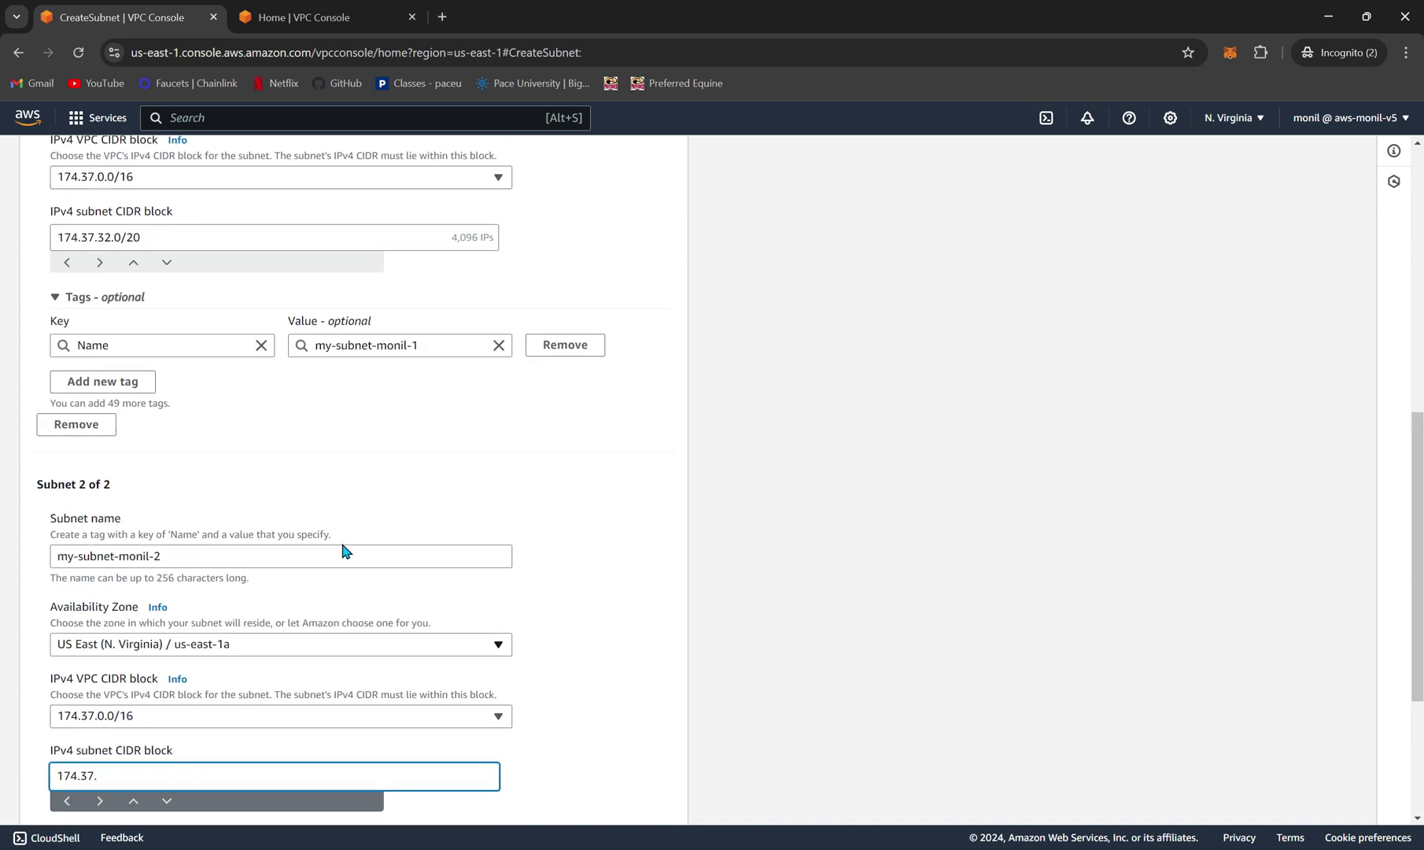
scroll(343, 551, down, 3)
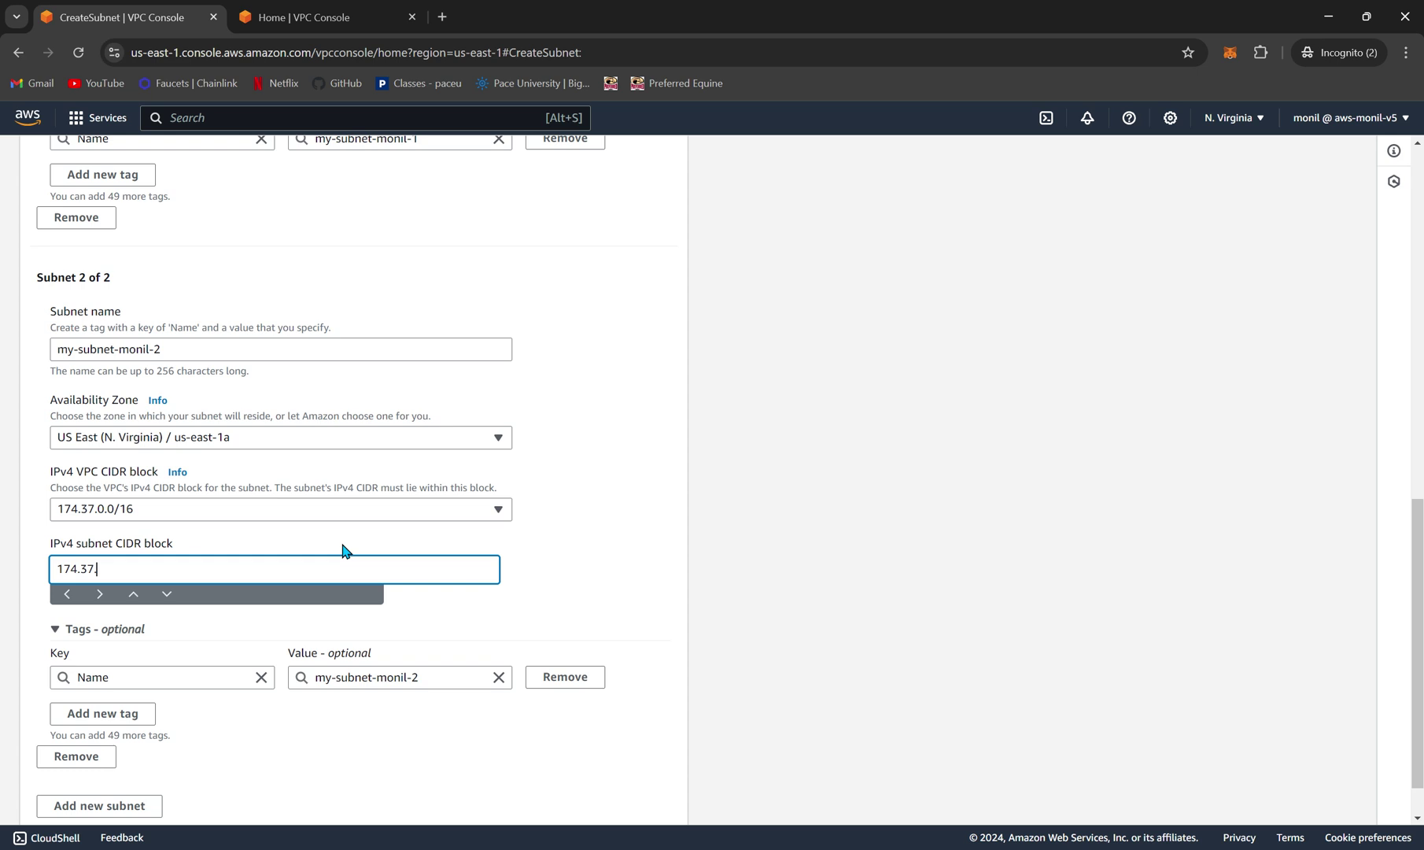
text(0.0/20)
scroll(343, 549, down, 1)
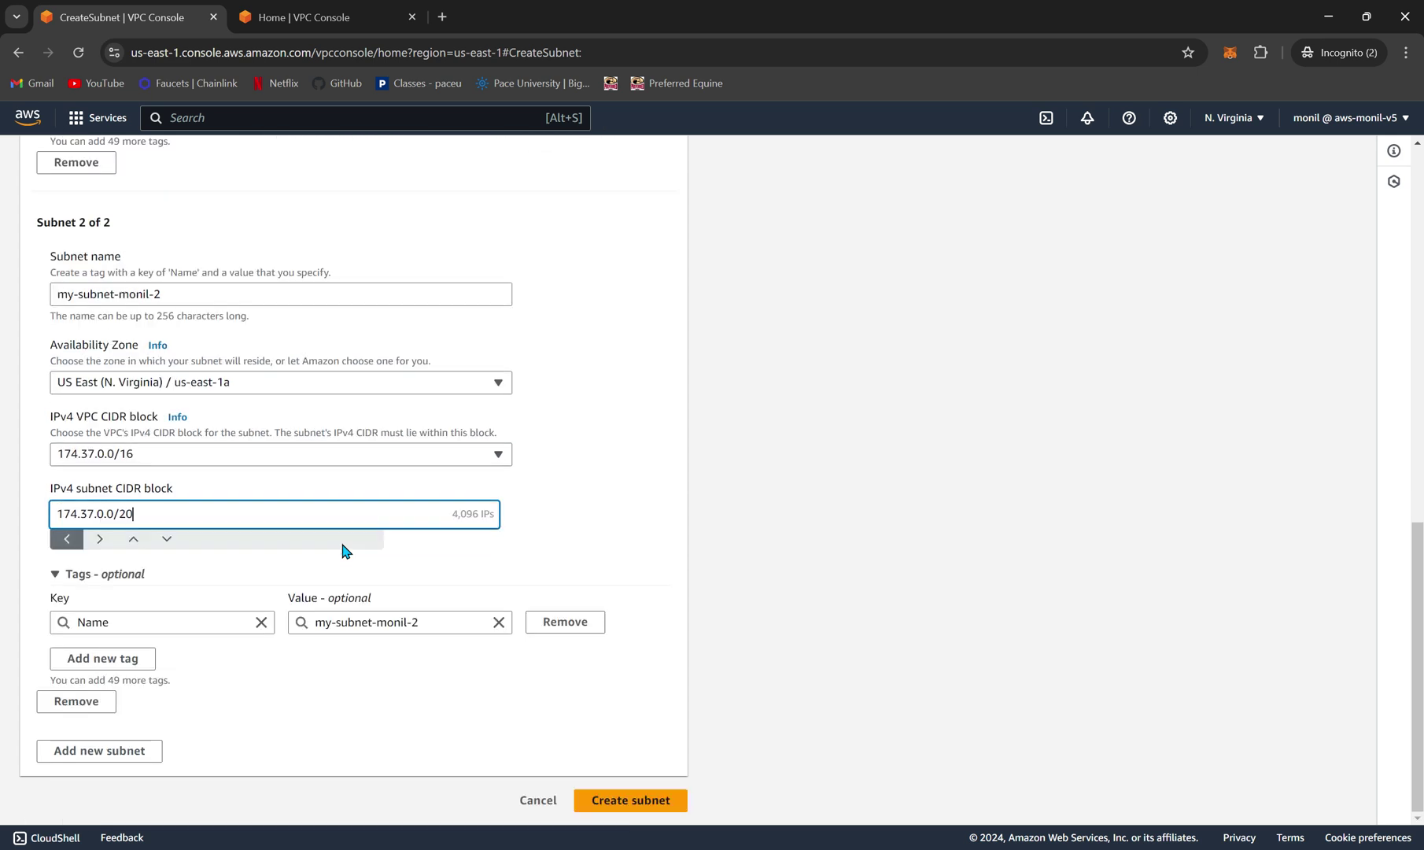
click(633, 806)
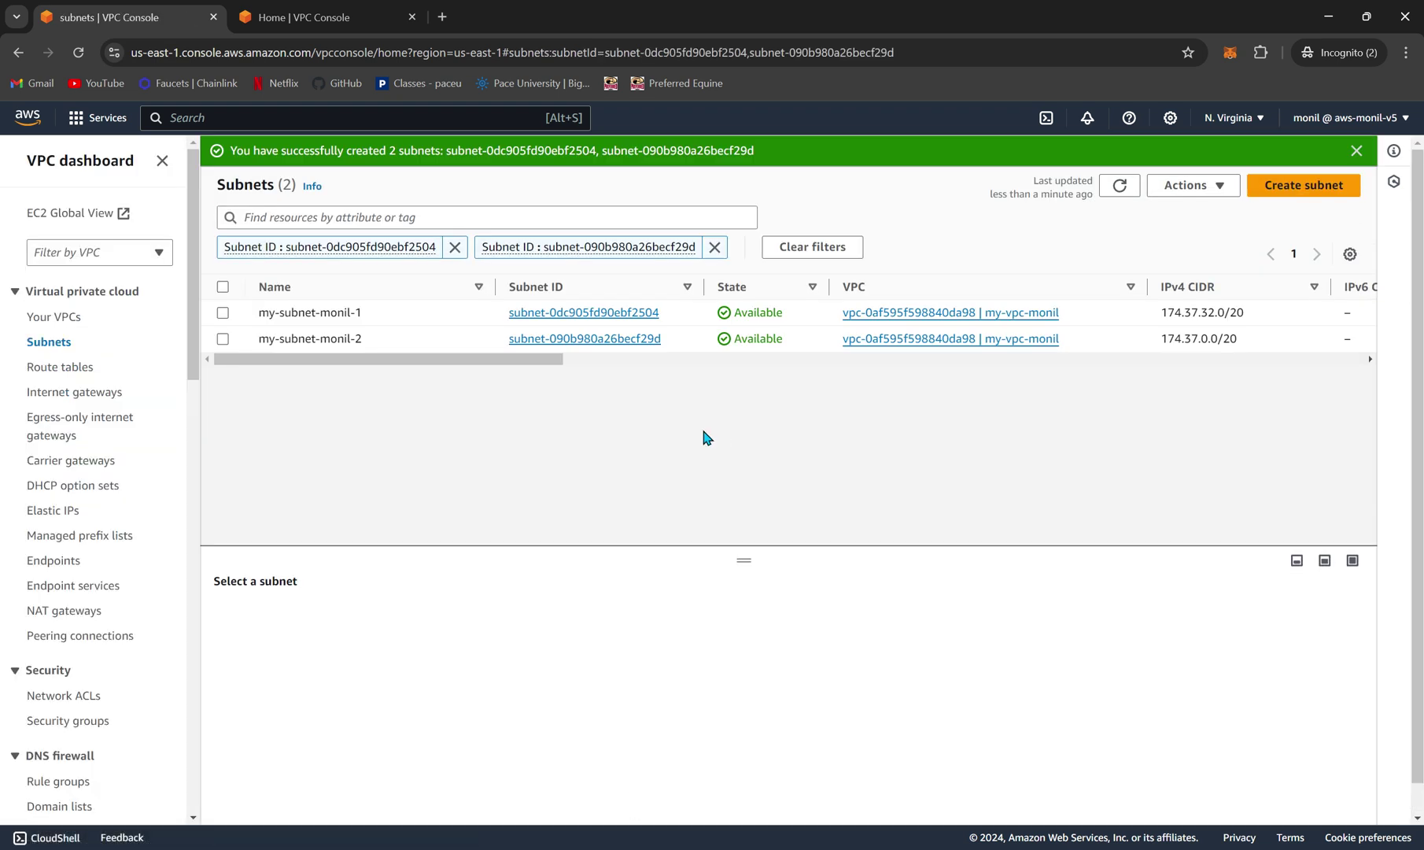
Review the new subnets' availability zones in the list, and check their connections in the resource map of my-vpc-monil
drag(455, 360, 840, 369)
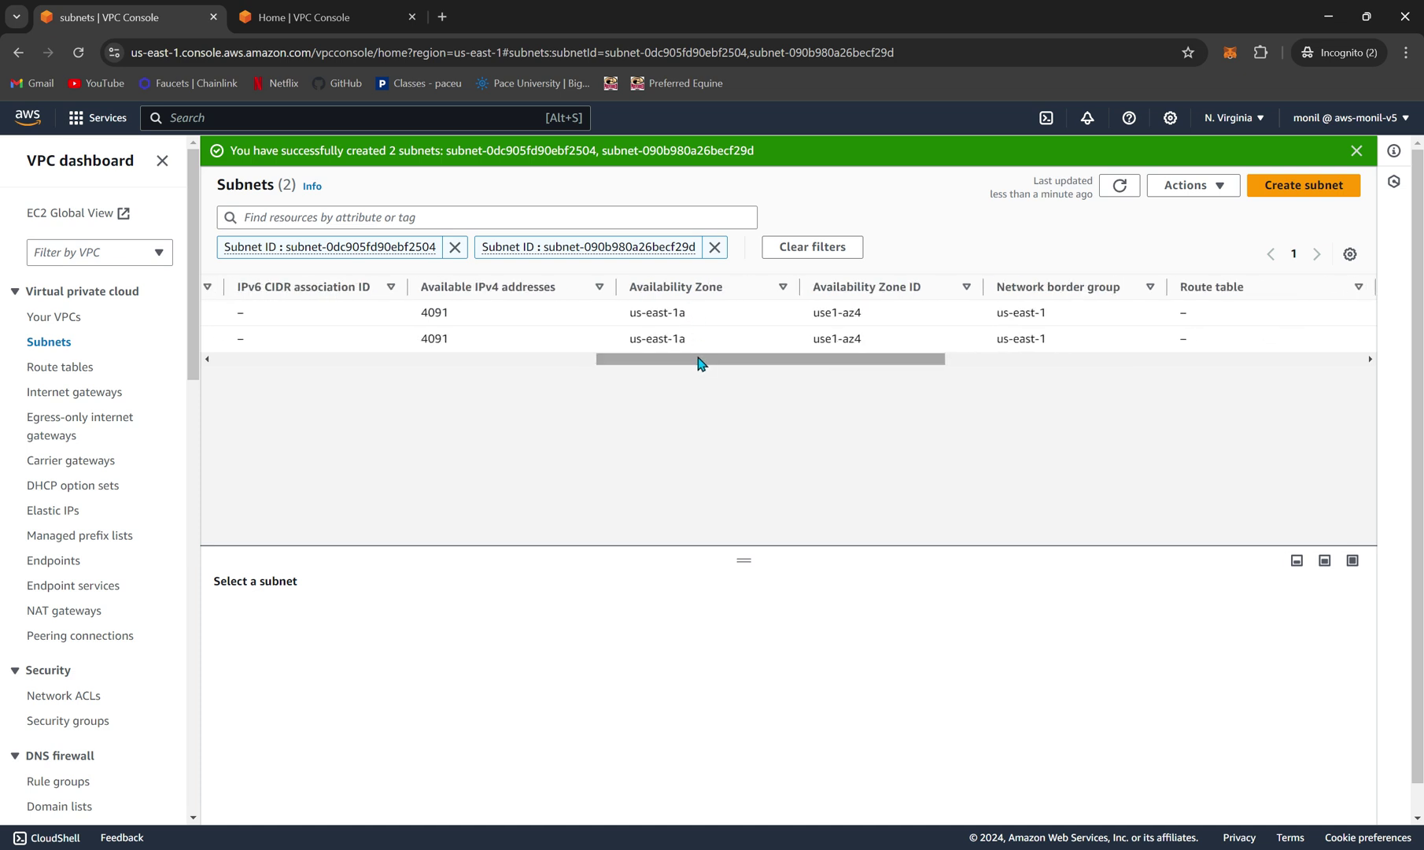
drag(700, 363, 582, 473)
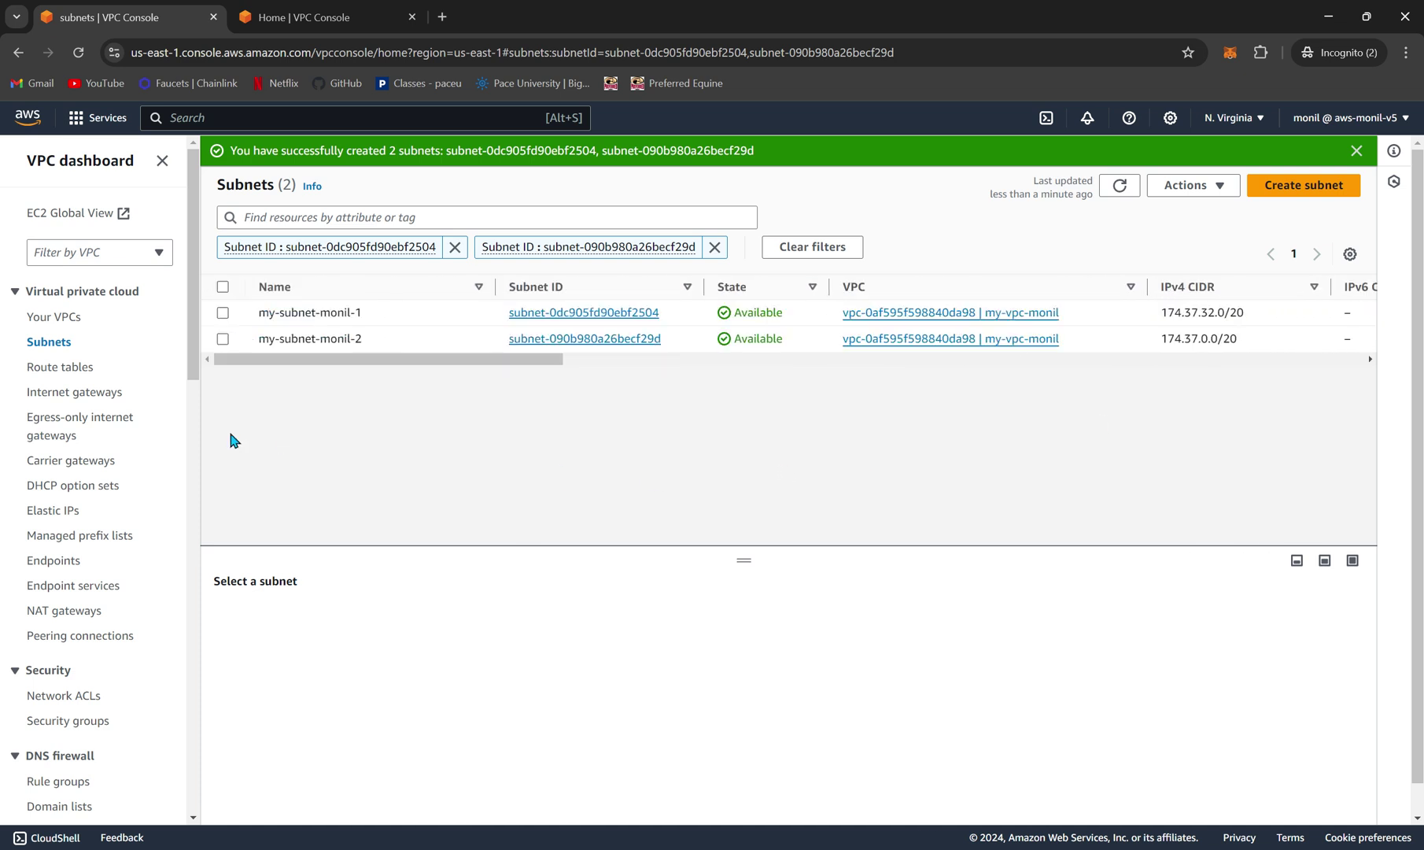
click(60, 317)
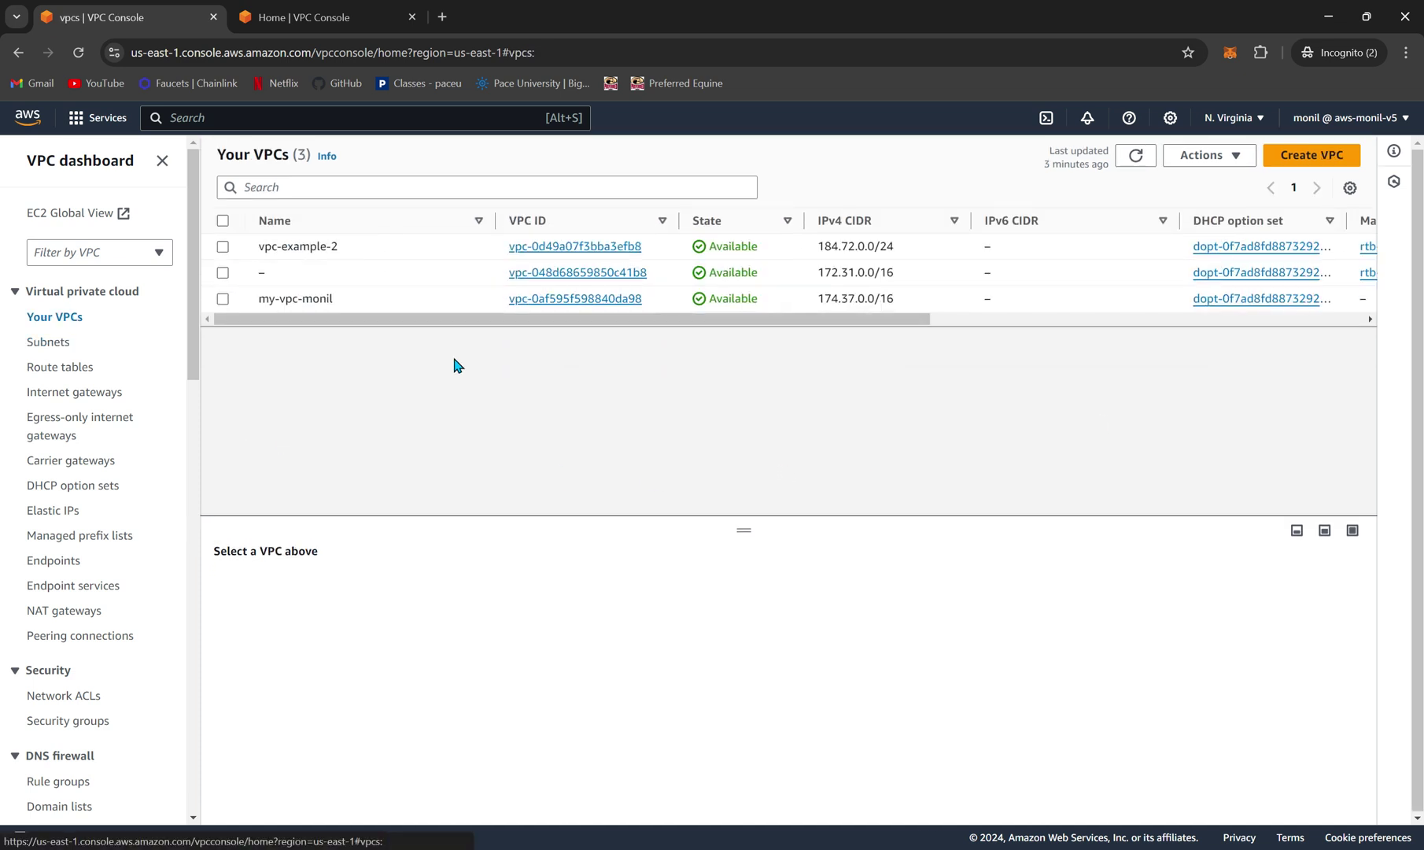
click(608, 303)
scroll(628, 552, down, 1)
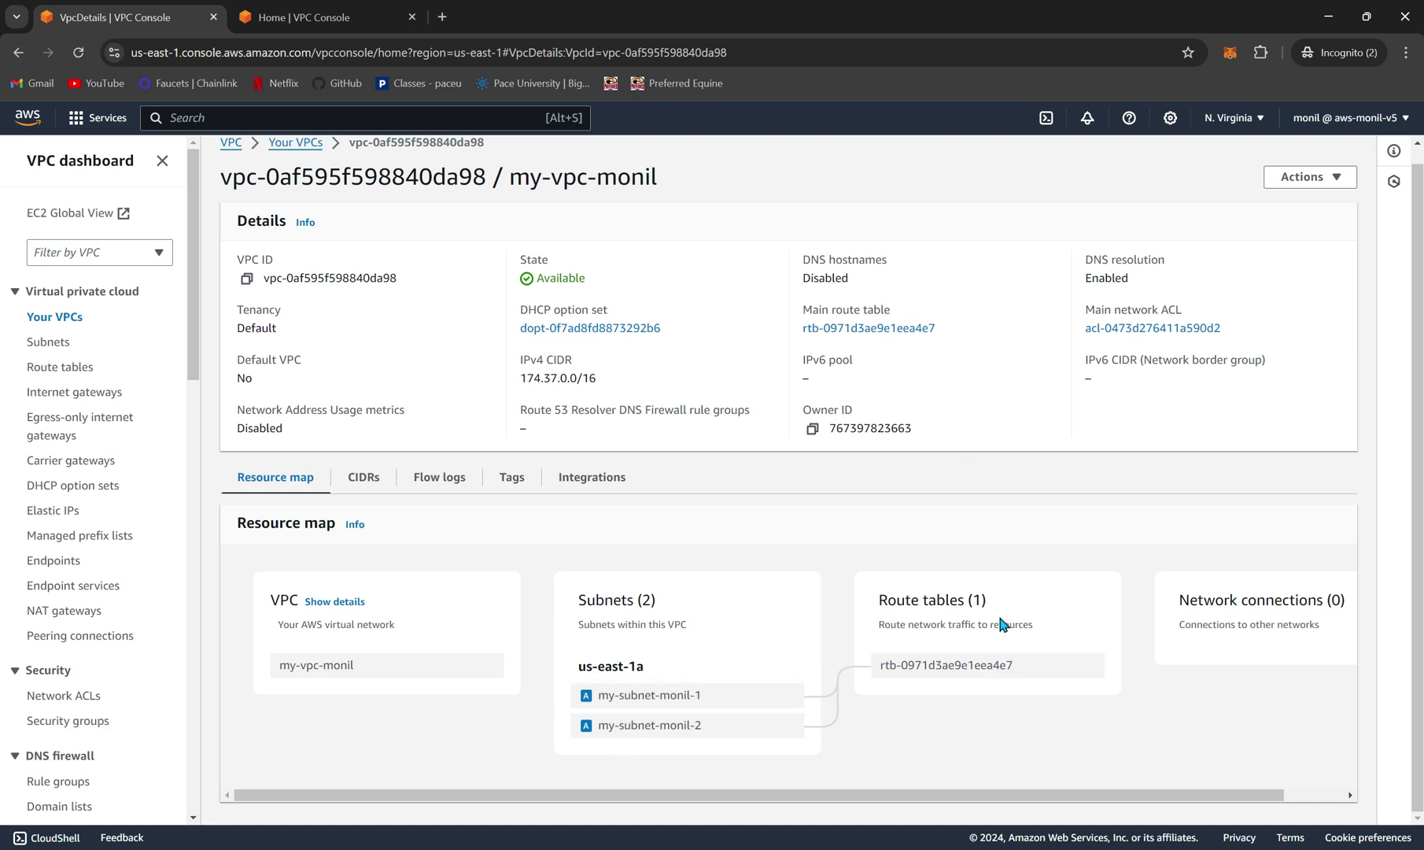
Refresh the route table list and examine the routes in the main route table of my-vpc-monil
click(69, 366)
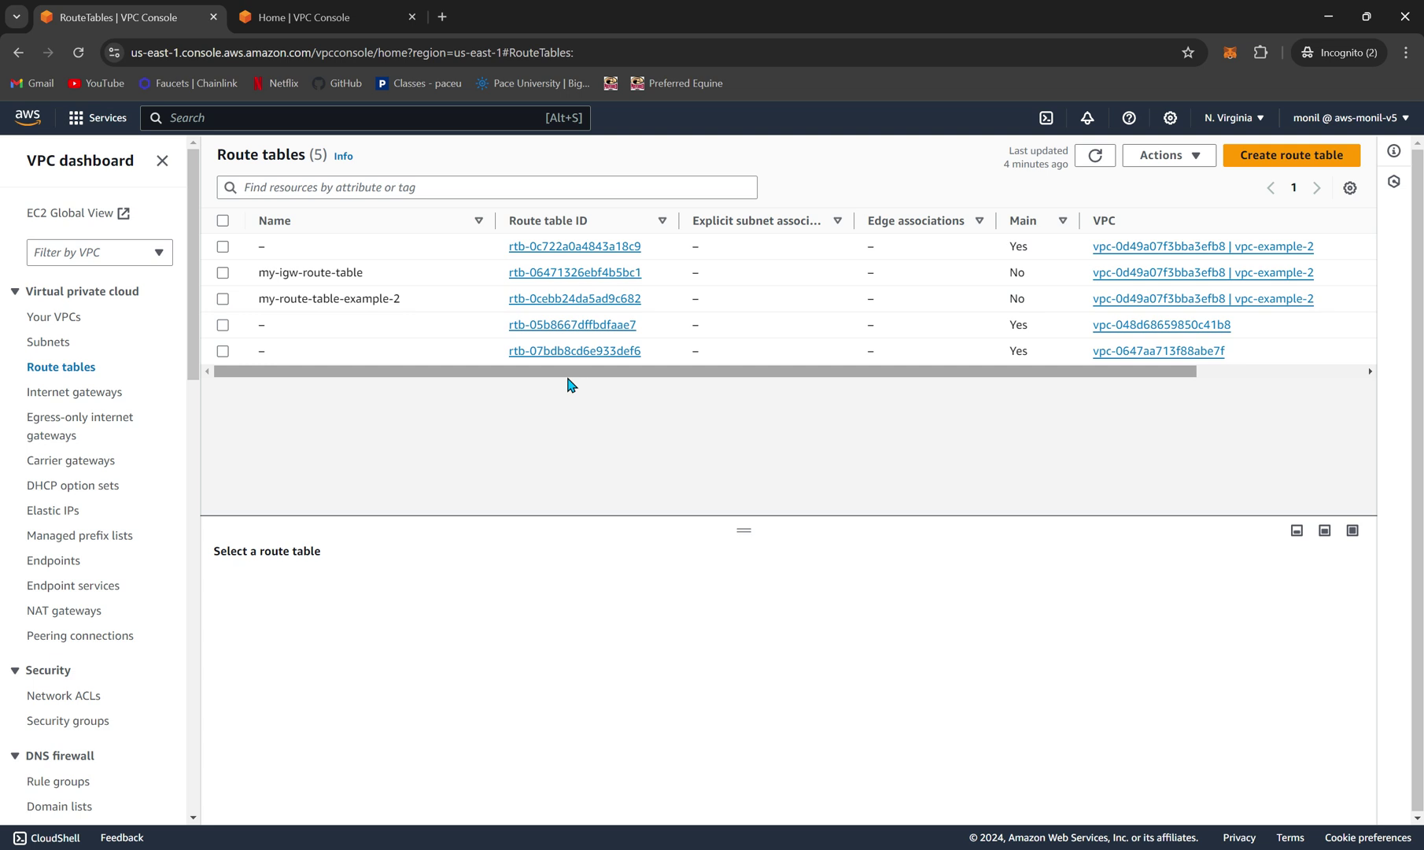
scroll(858, 340, right, 3)
scroll(849, 340, left, 3)
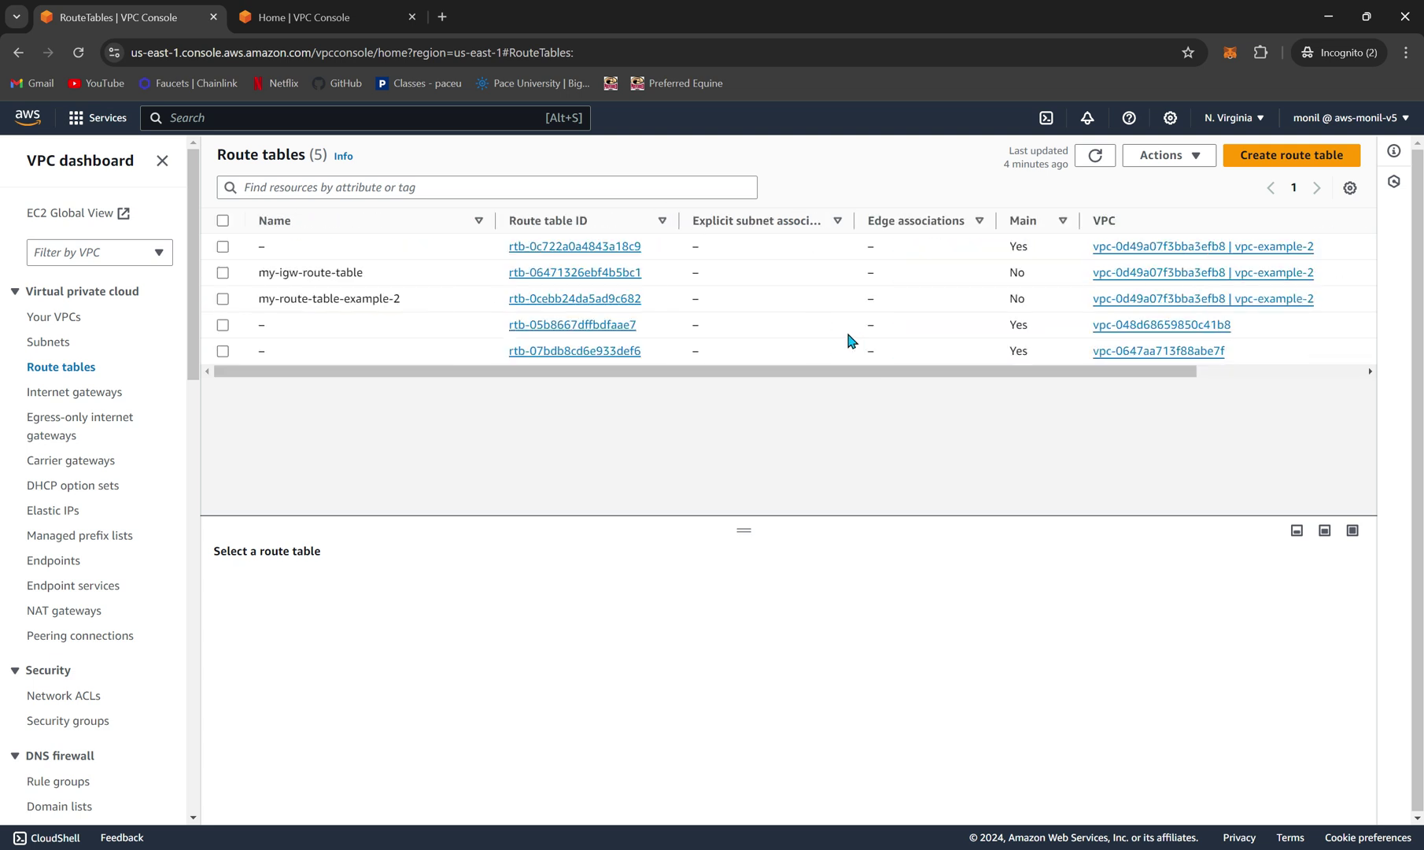
click(1084, 157)
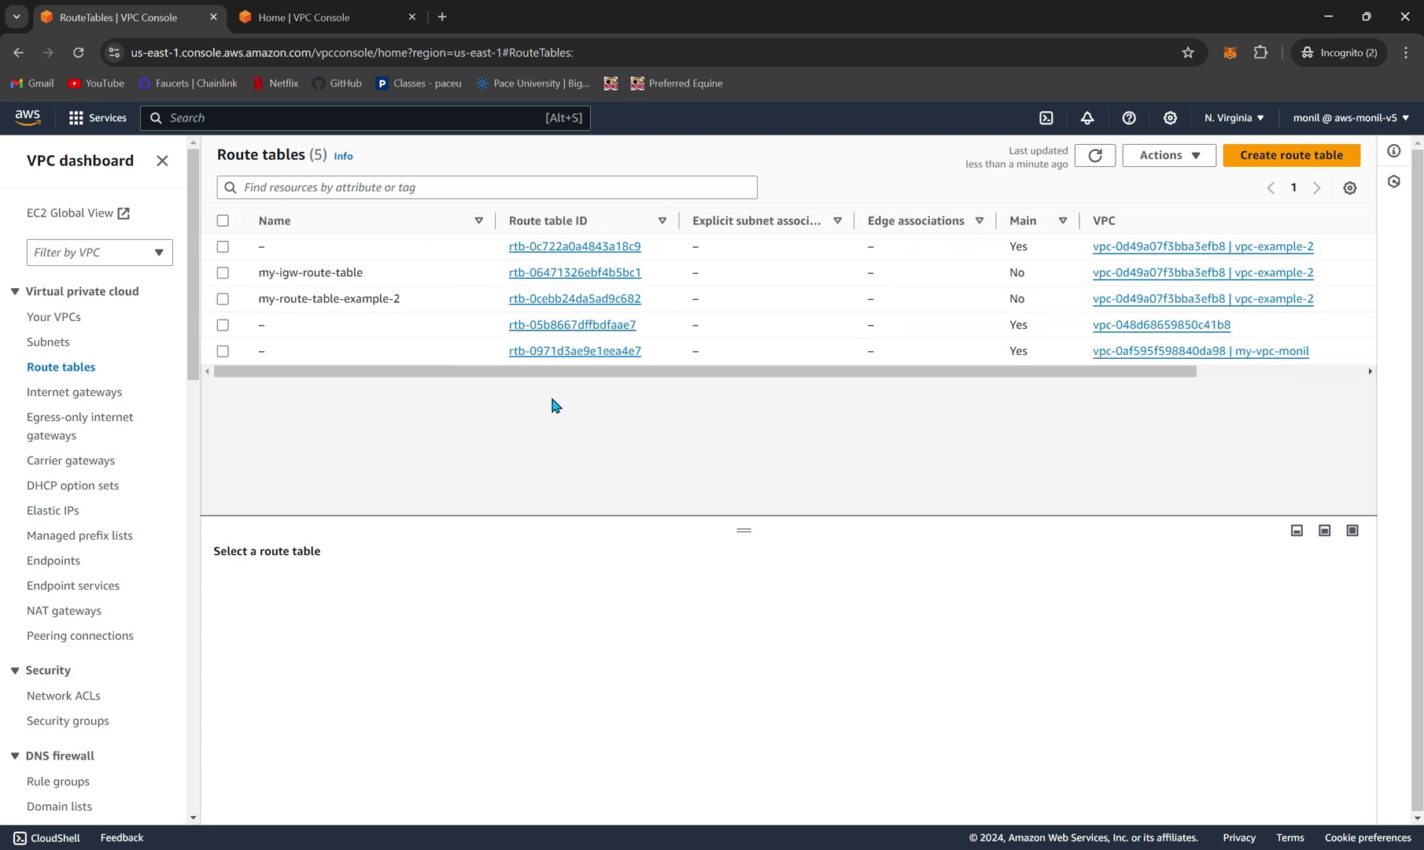
click(576, 353)
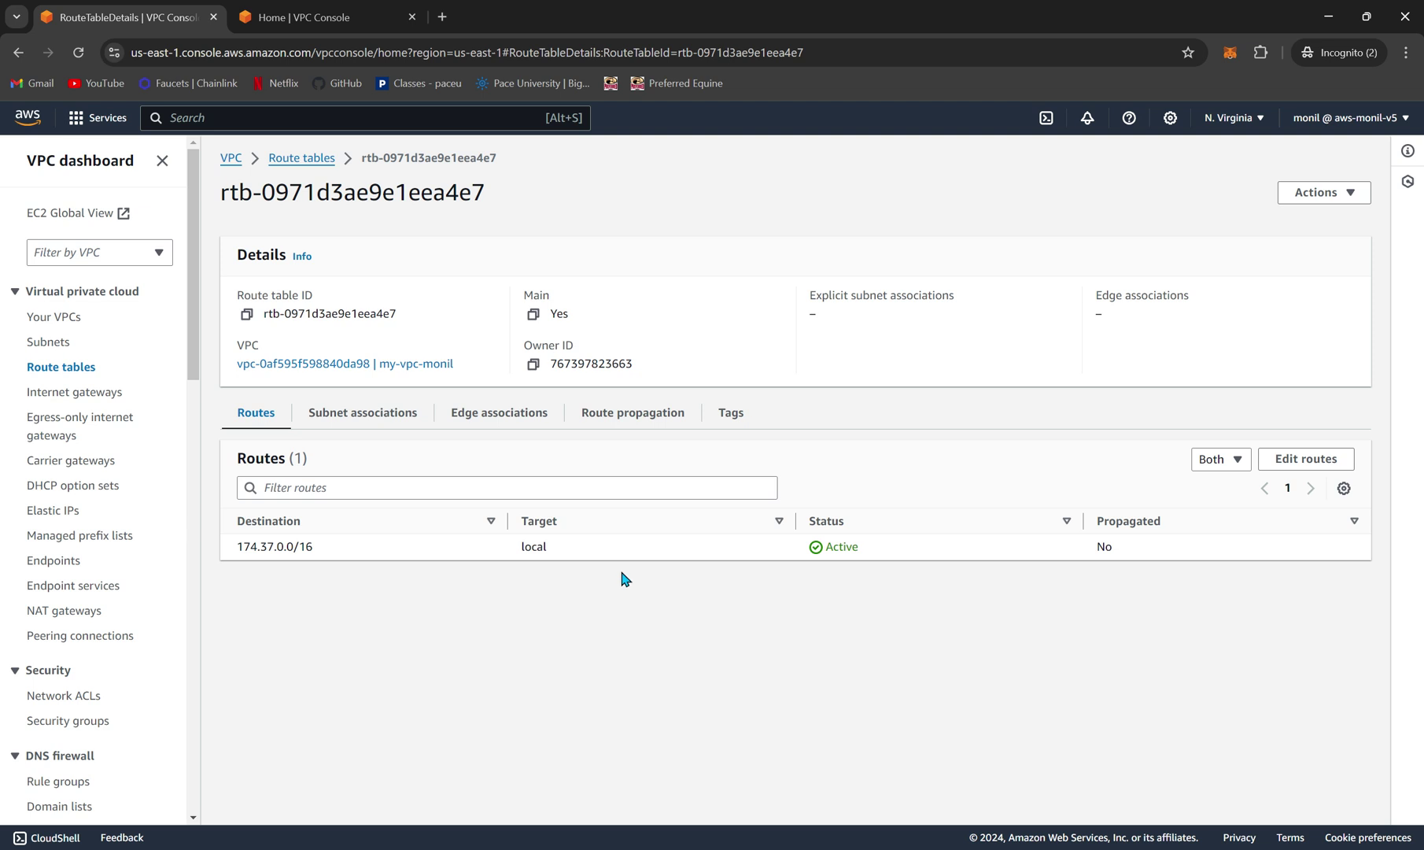
triple_click(273, 549)
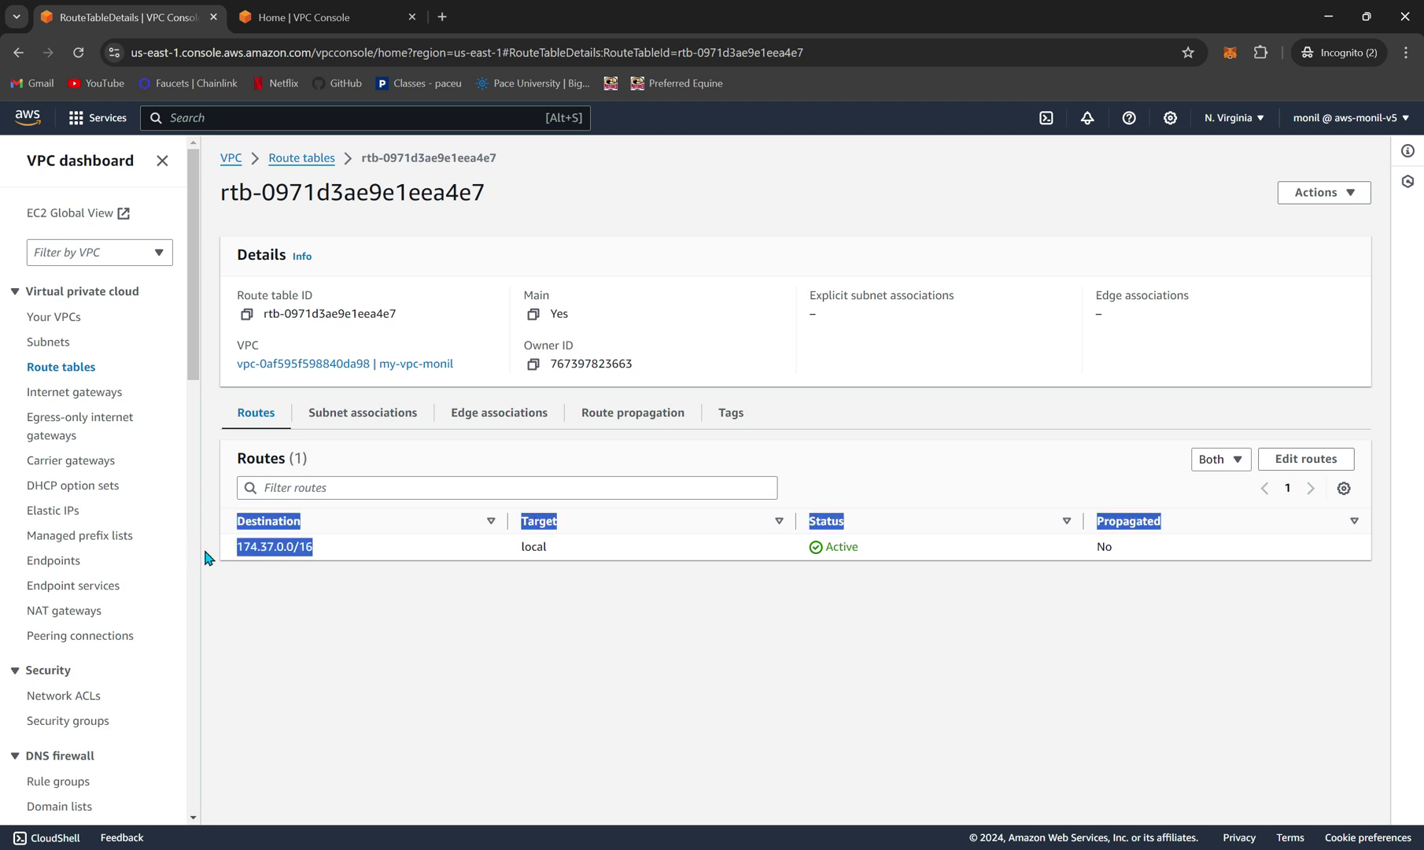
click(347, 551)
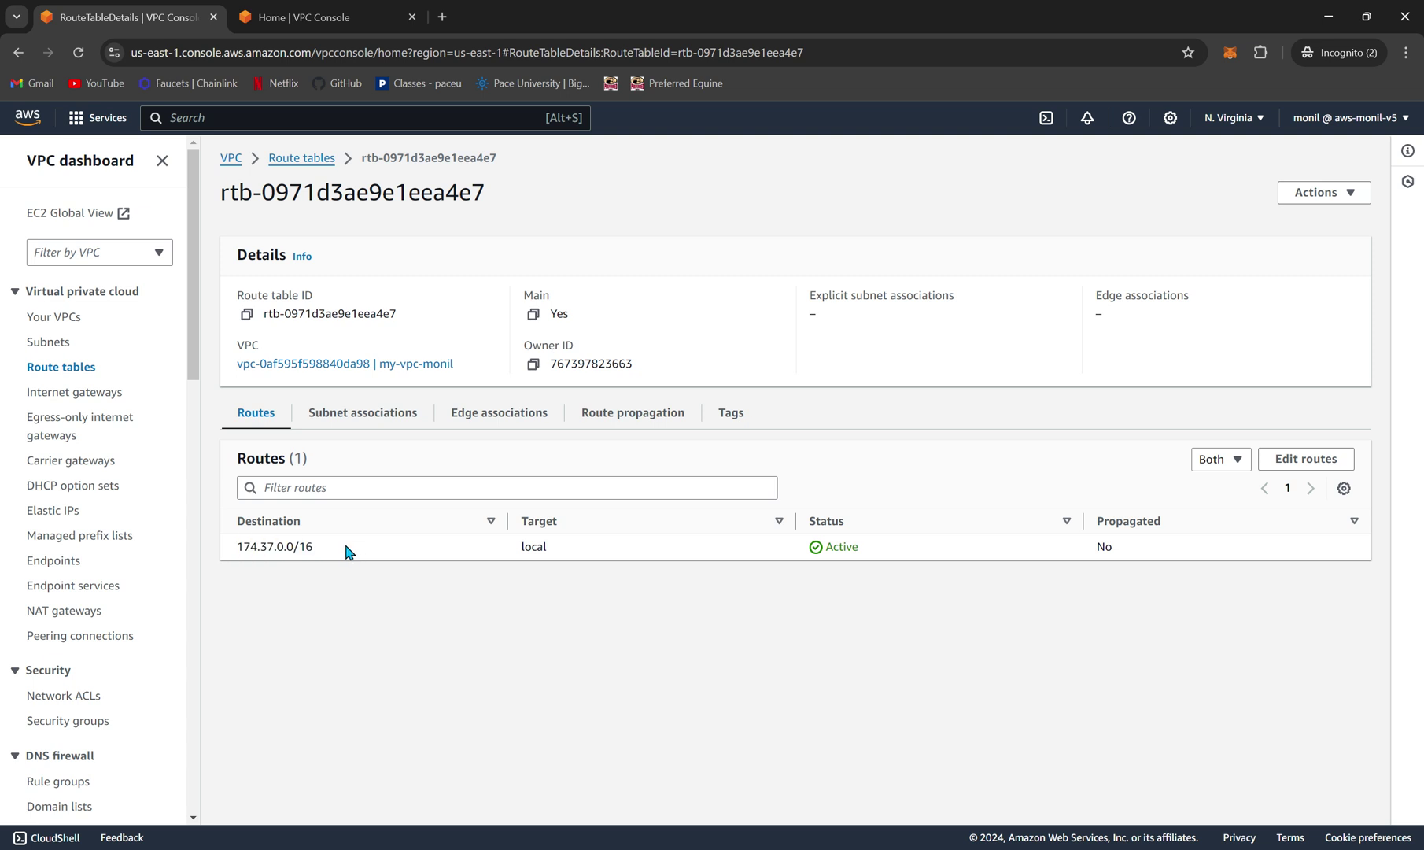
Create an internet gateway named my-igw-monil
click(82, 405)
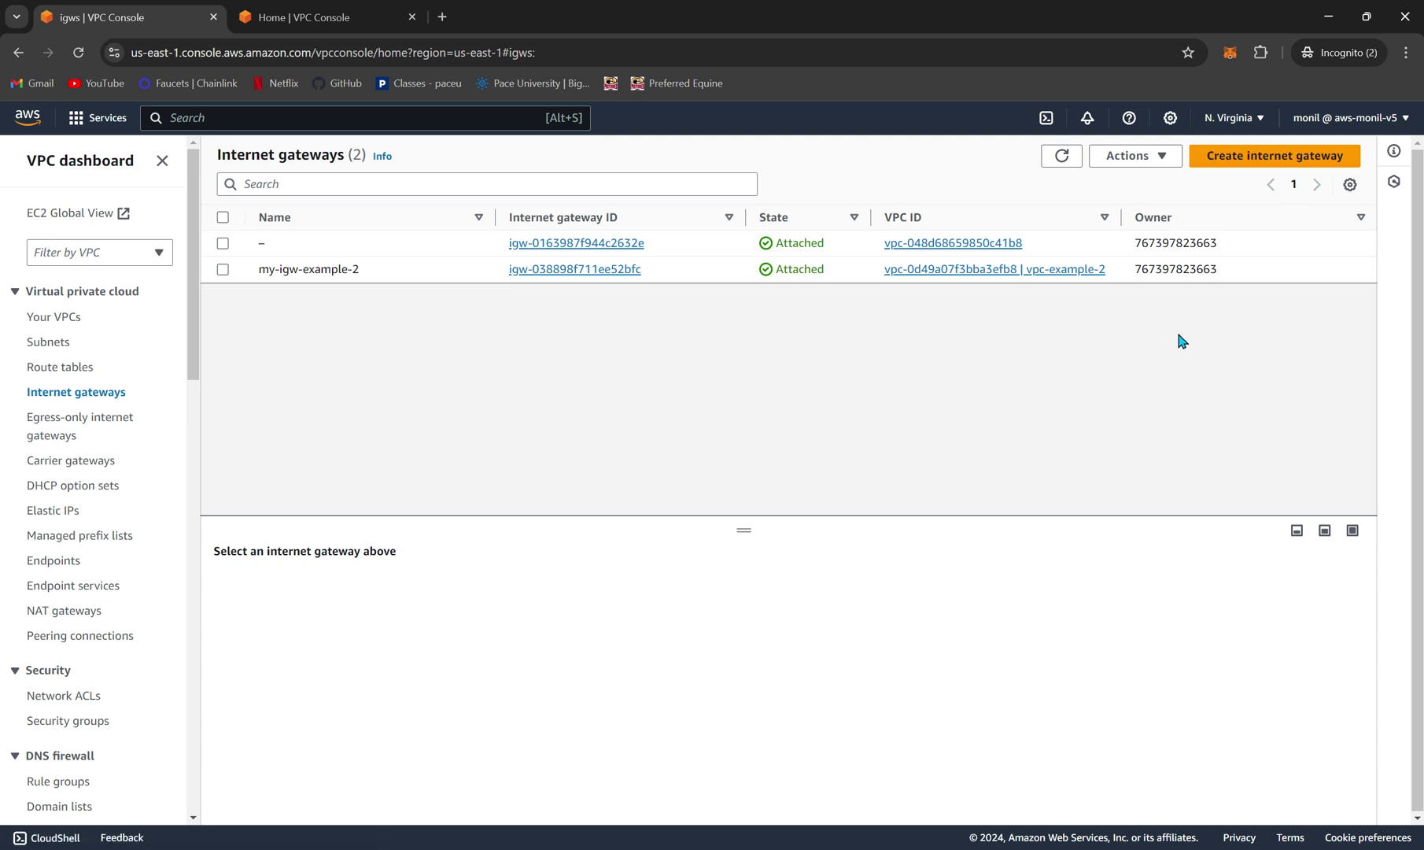
click(1275, 156)
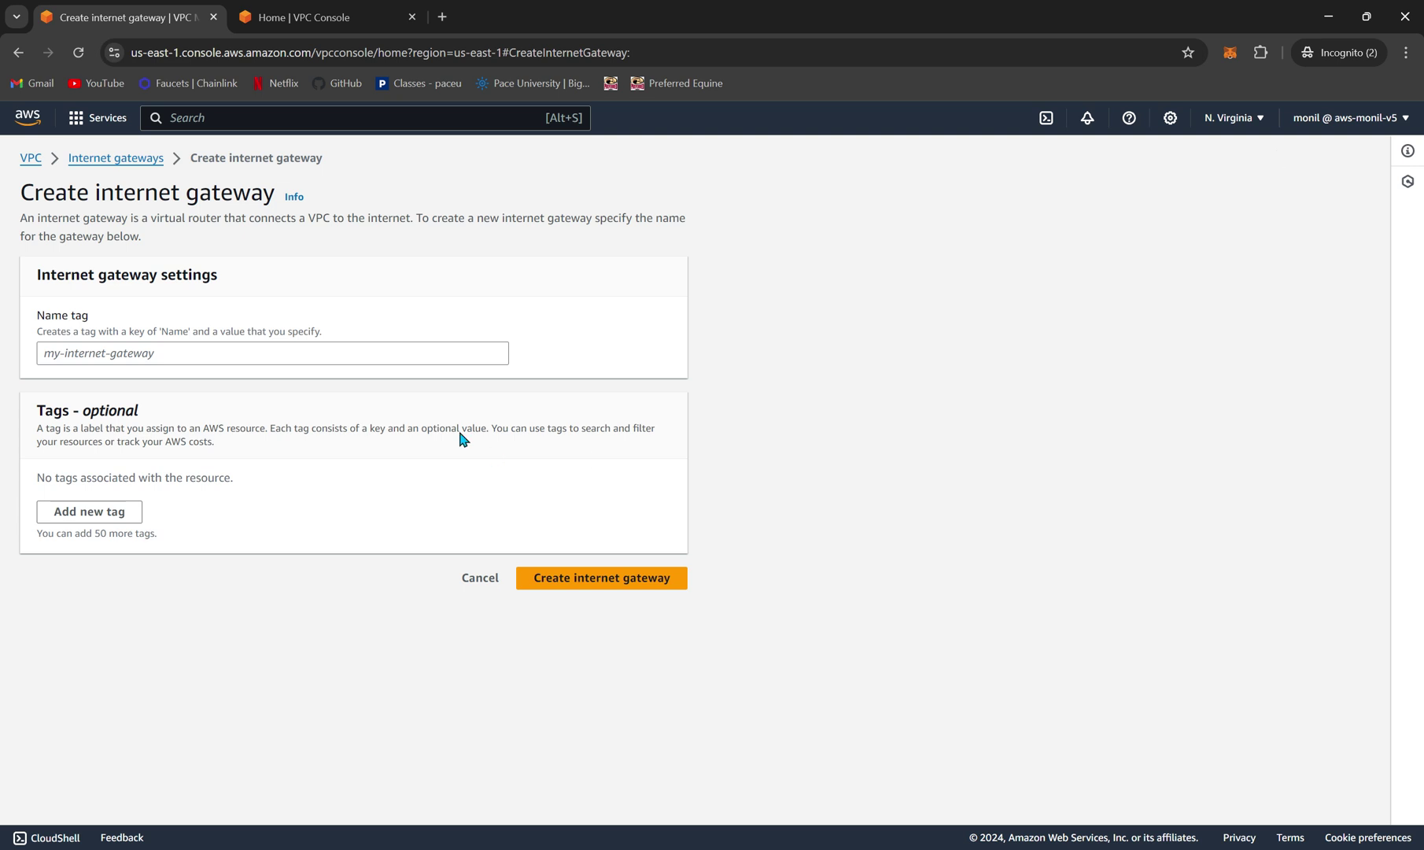
click(192, 349)
text(m)
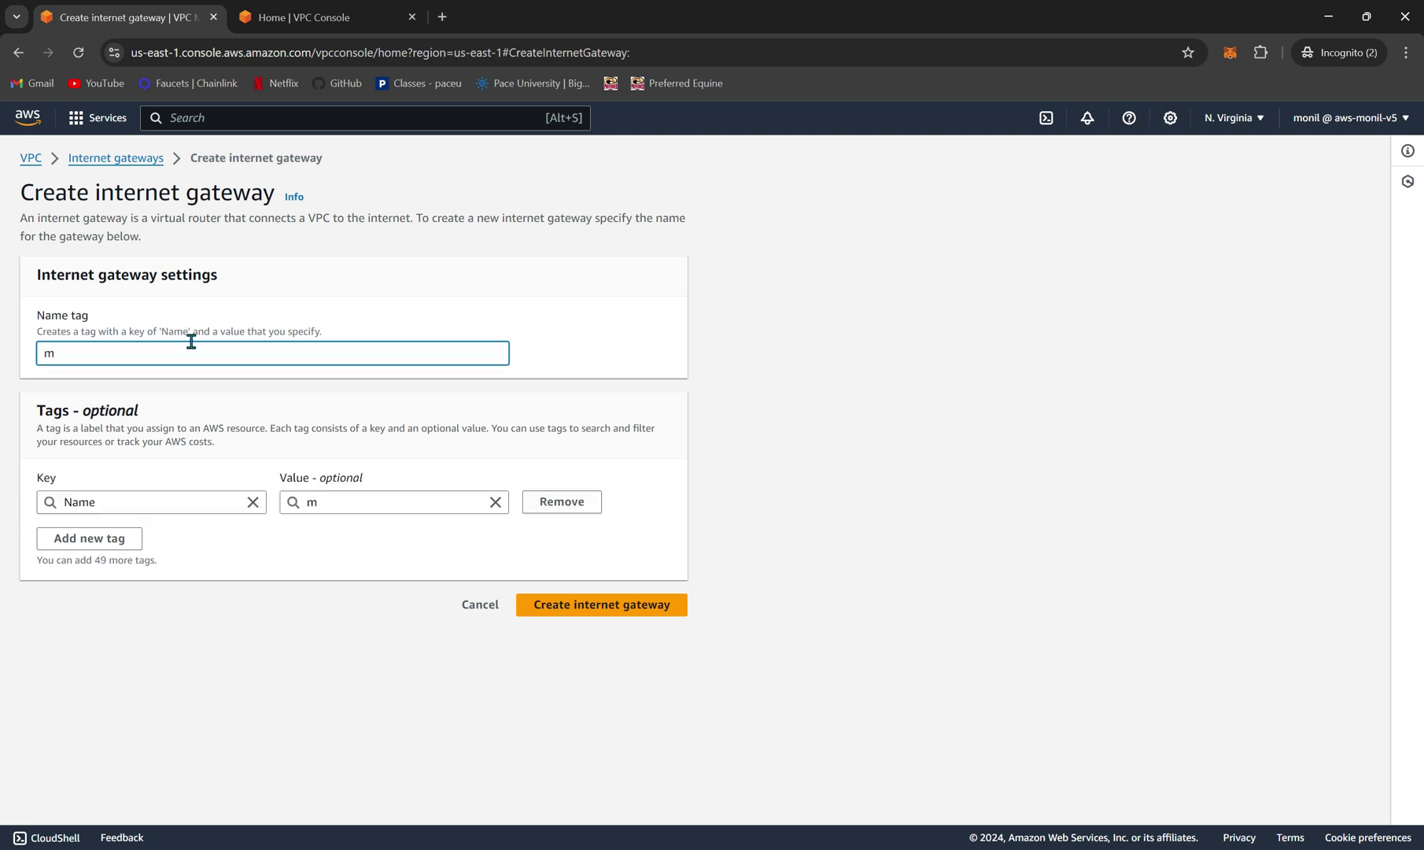
text(y-igw-monil)
click(641, 610)
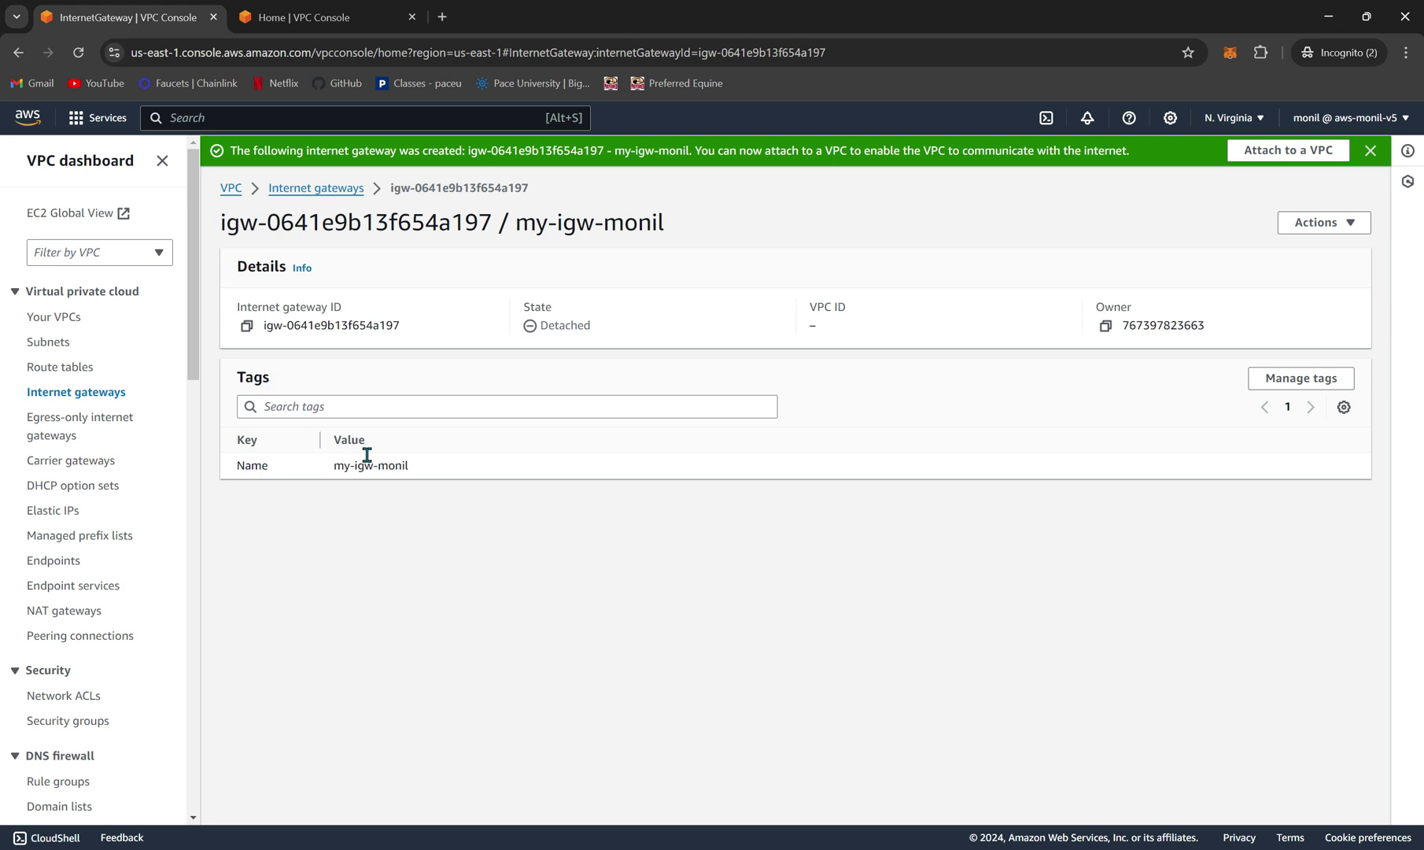
Check the new internet gateway's state and attach the gateway to my-vpc-monil
drag(601, 330, 540, 334)
click(610, 334)
click(1321, 225)
click(1311, 250)
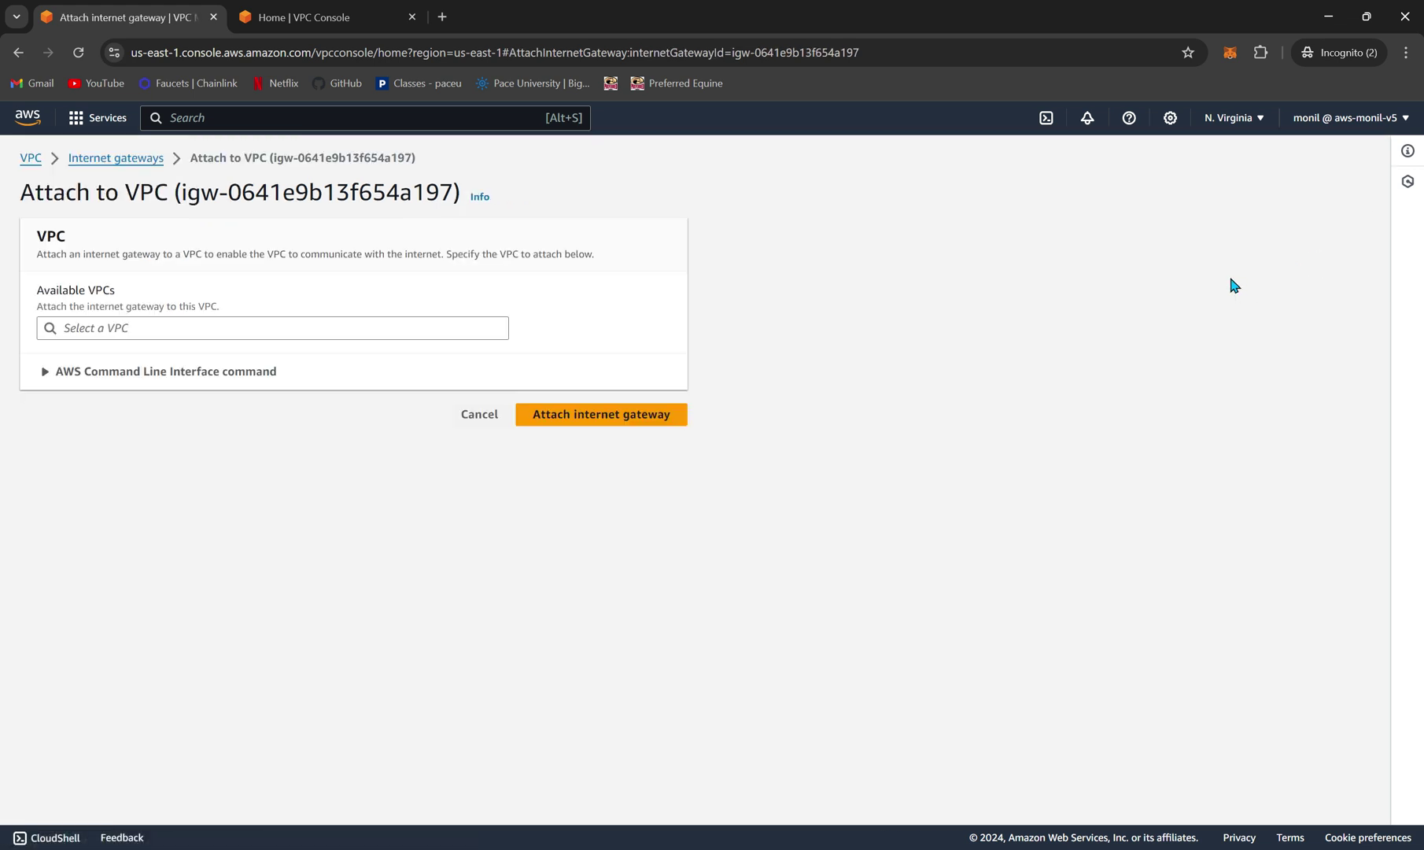
click(251, 325)
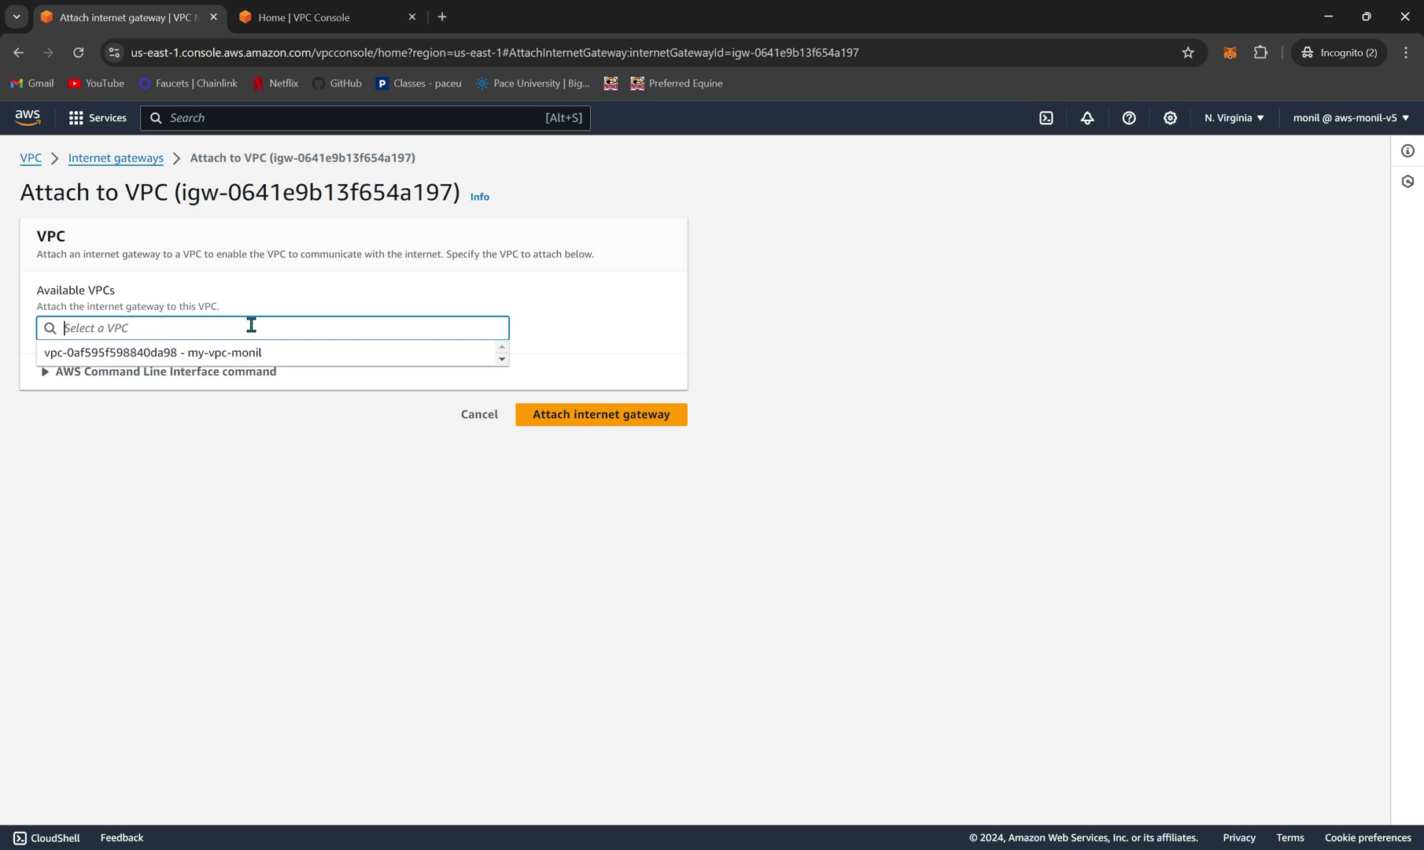
click(252, 354)
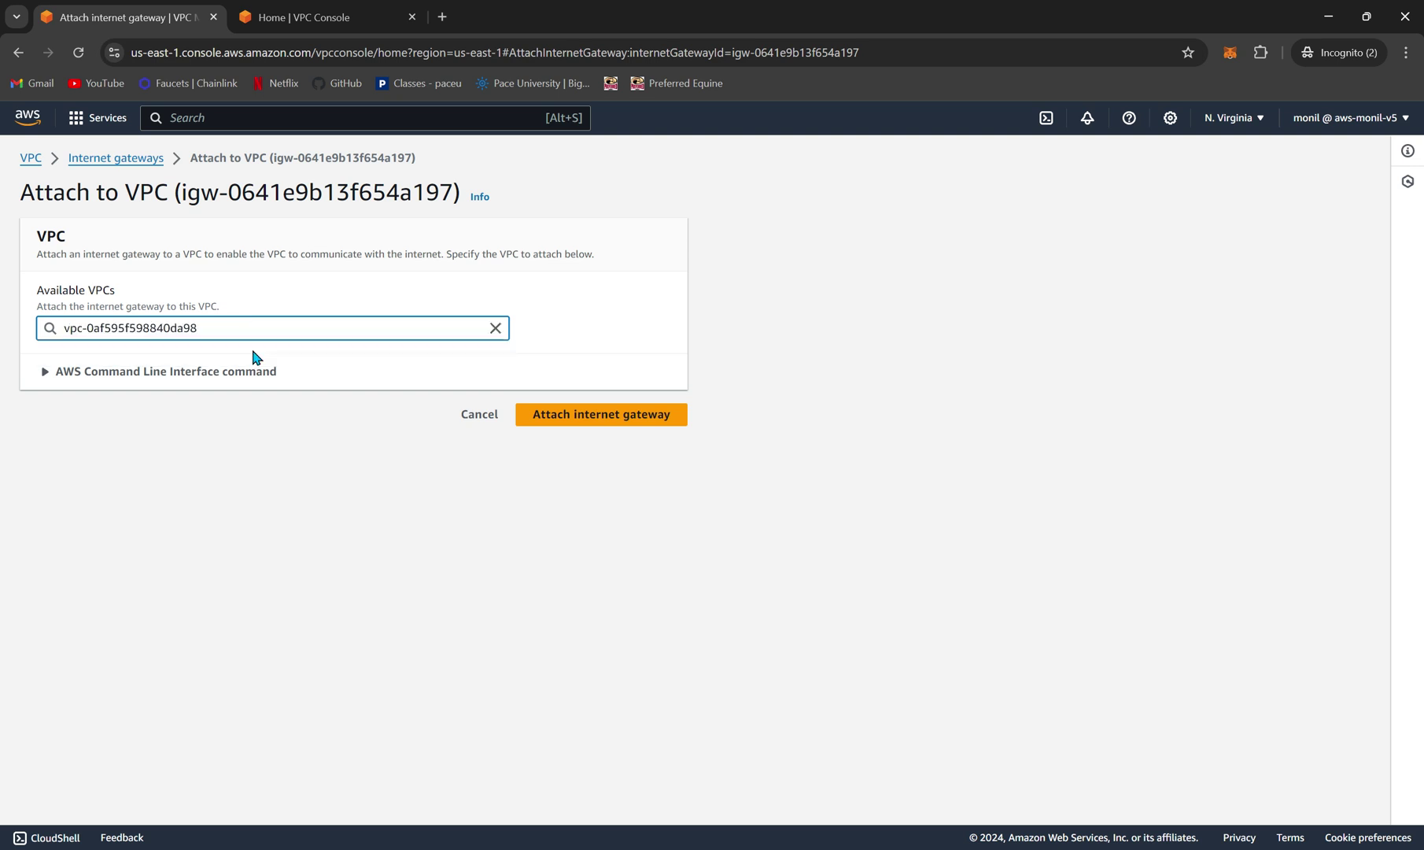
click(655, 426)
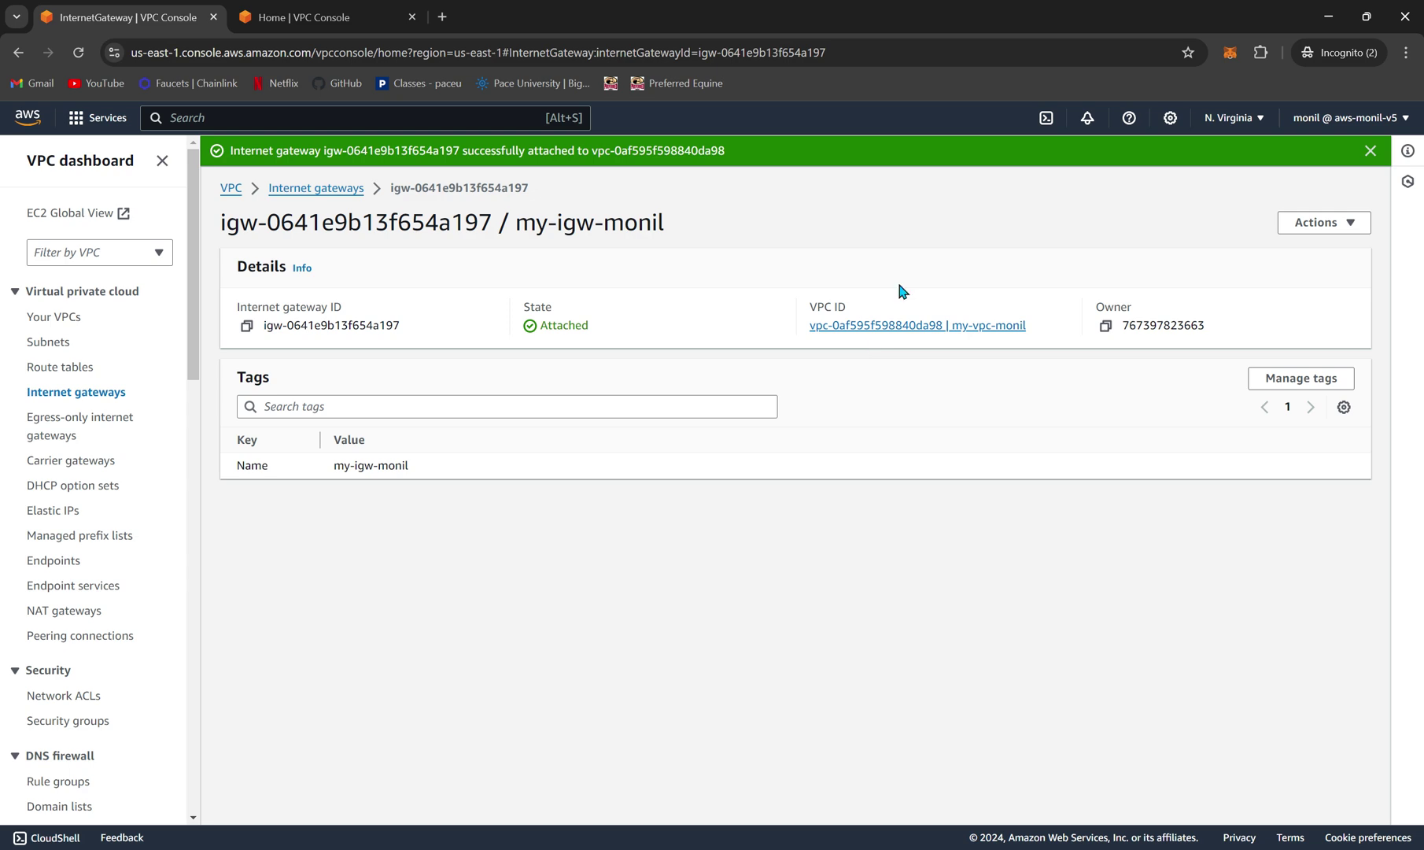
Examine the resource map of my-vpc-monil for the internet gateway and its connections to the route table
click(75, 319)
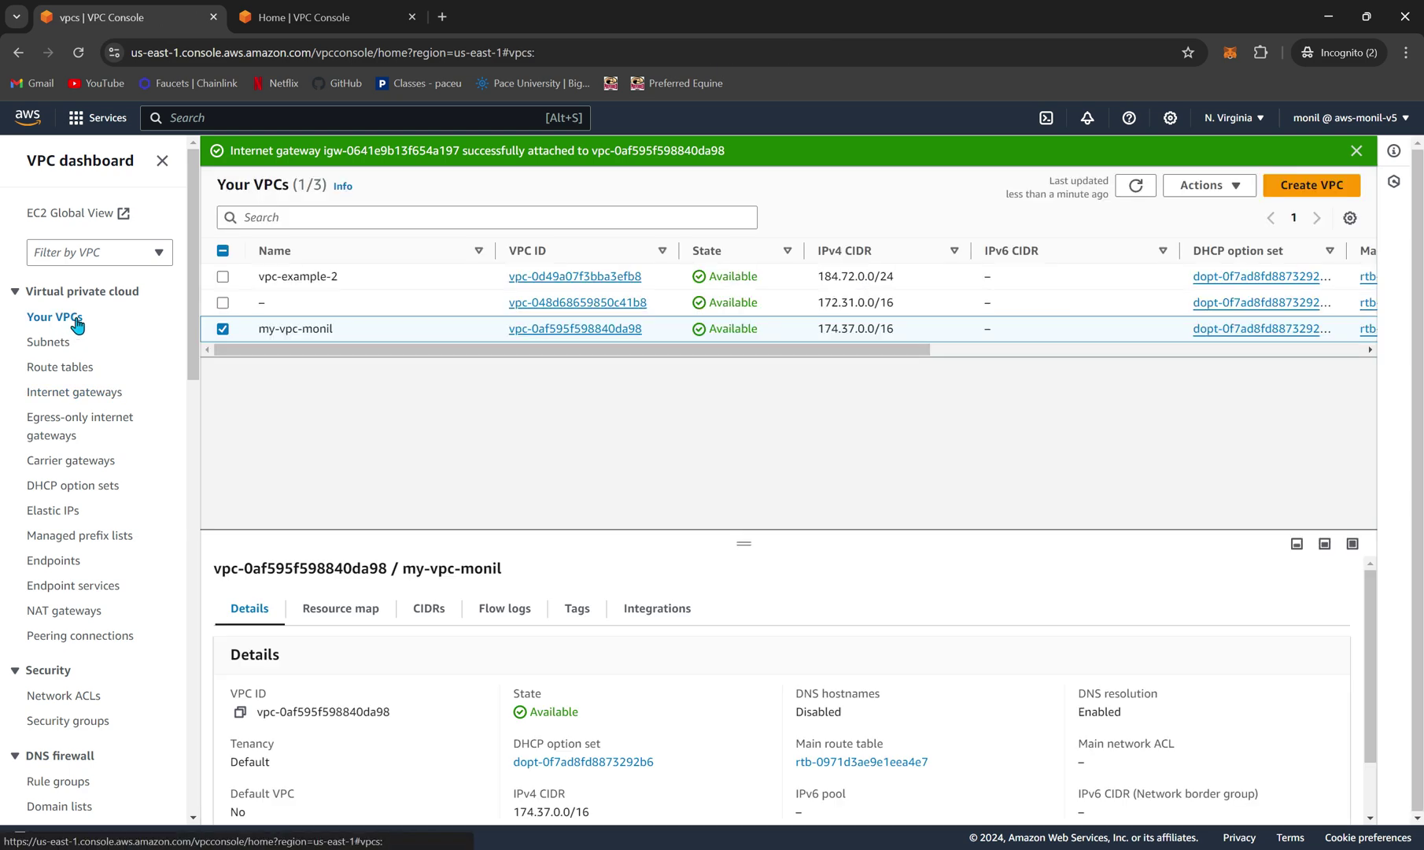
click(606, 329)
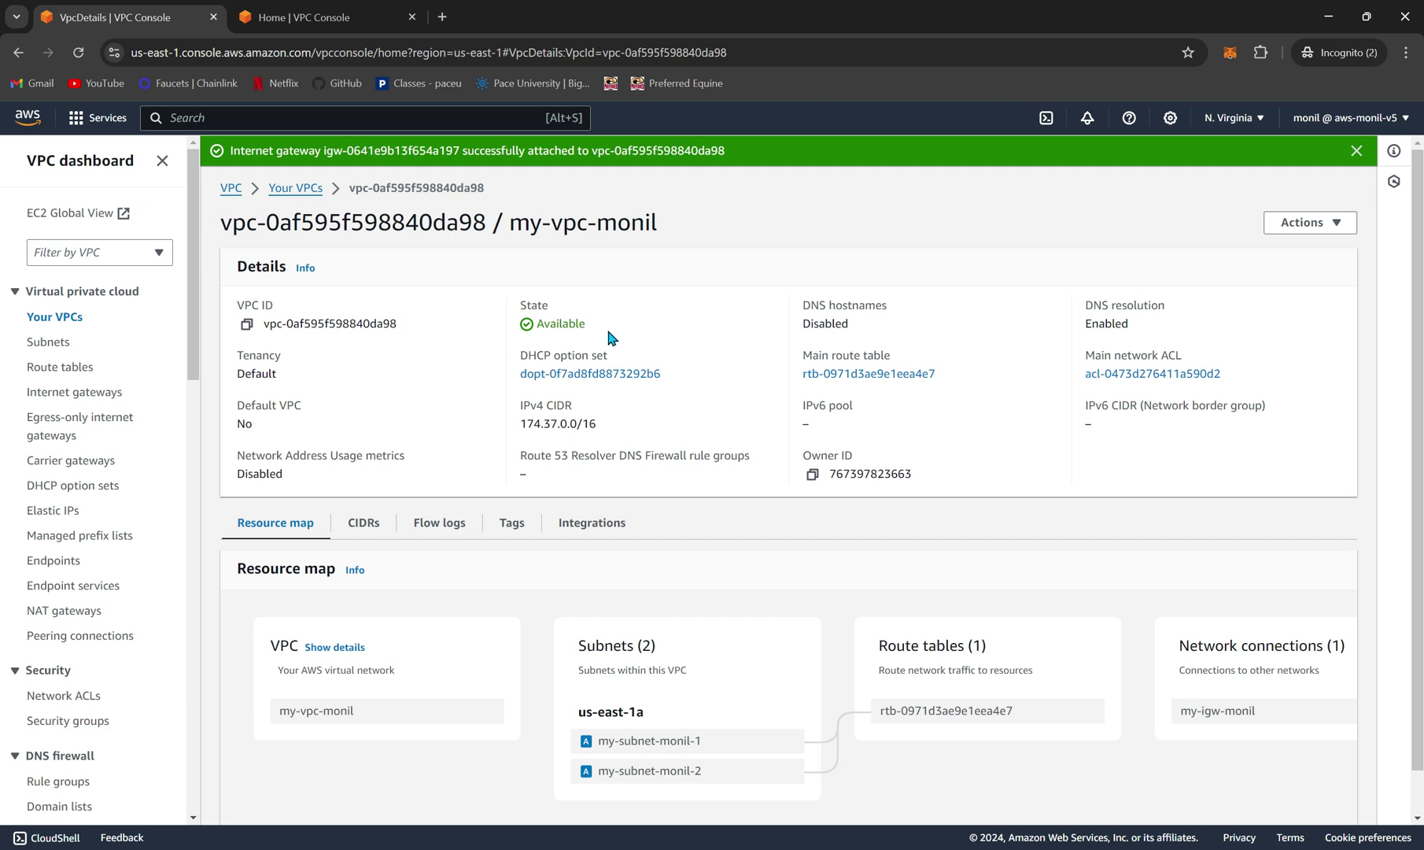
scroll(694, 563, down, 1)
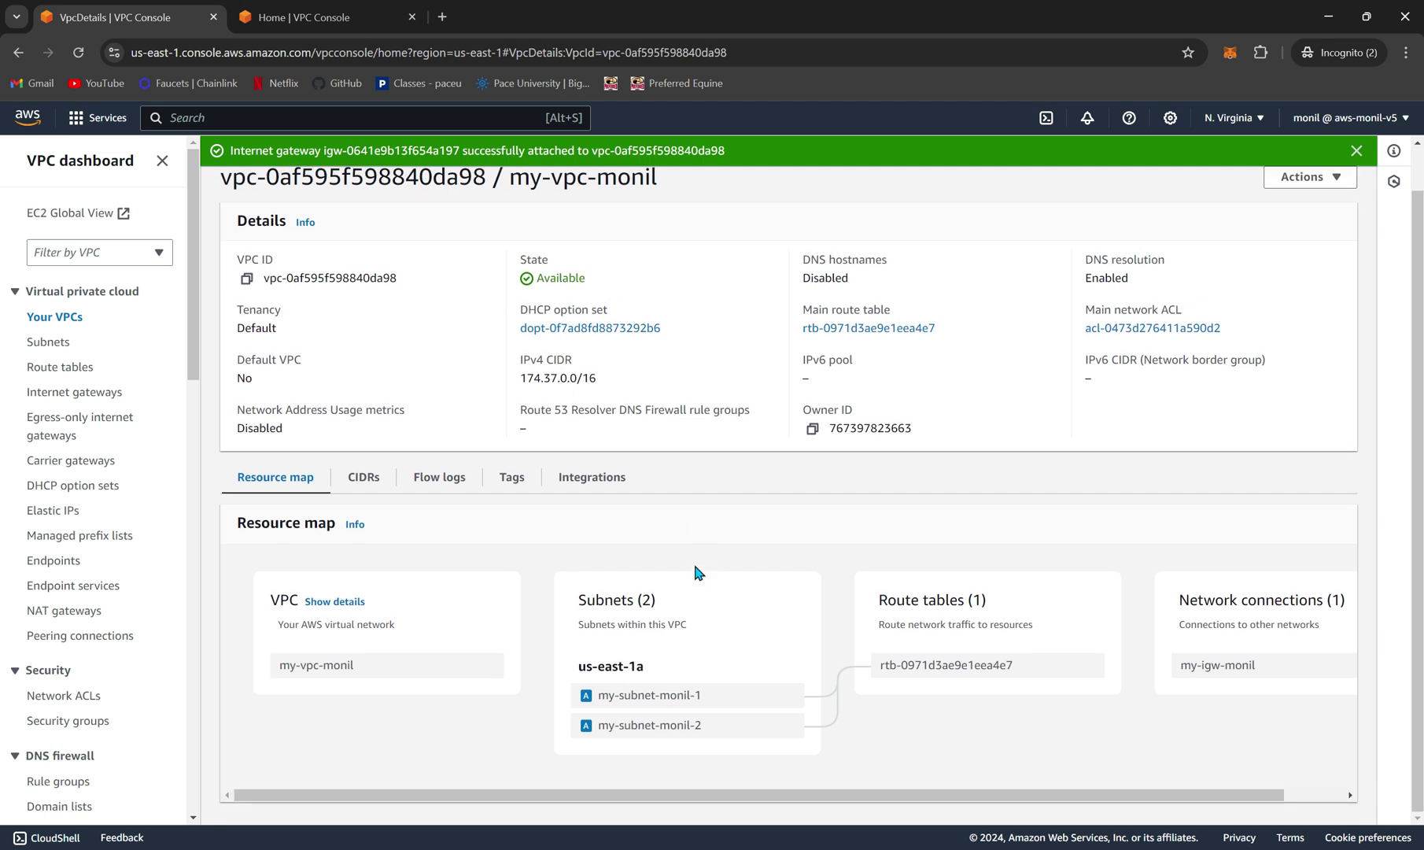
scroll(695, 572, right, 1)
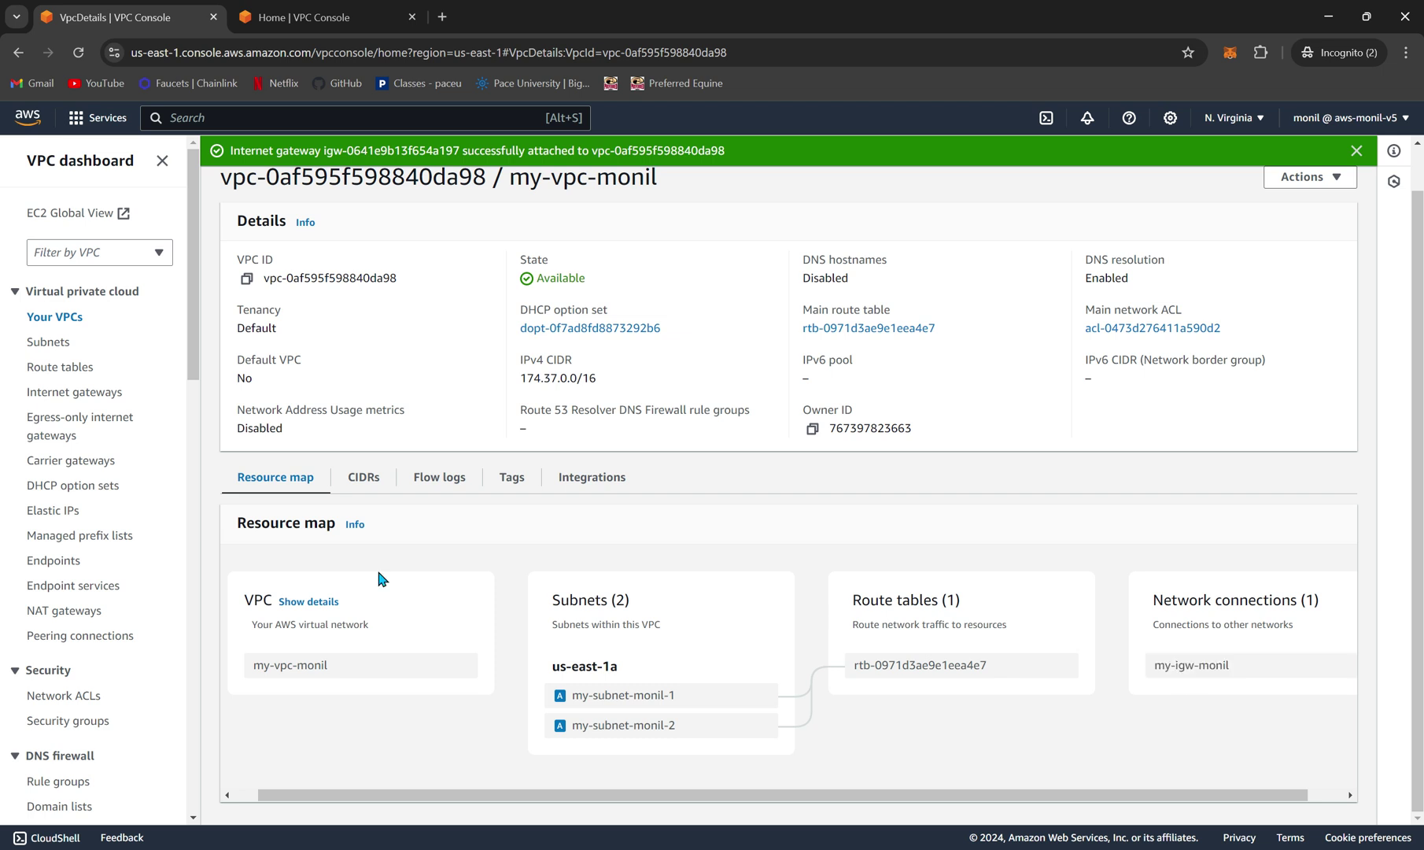
Add a route with destination 0.0.0.0/0 to the main route table of my-vpc-monil
click(59, 368)
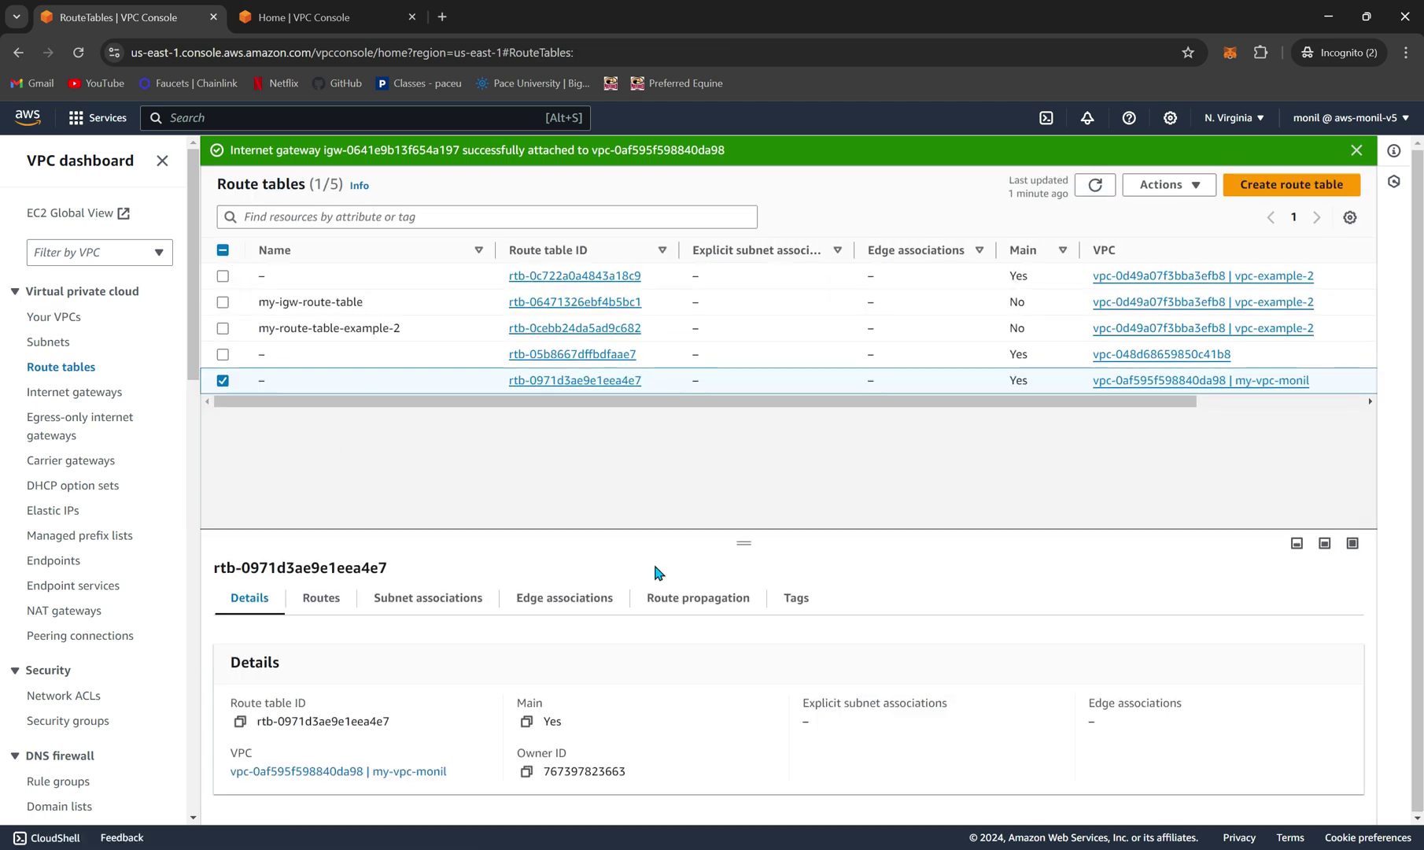
click(589, 383)
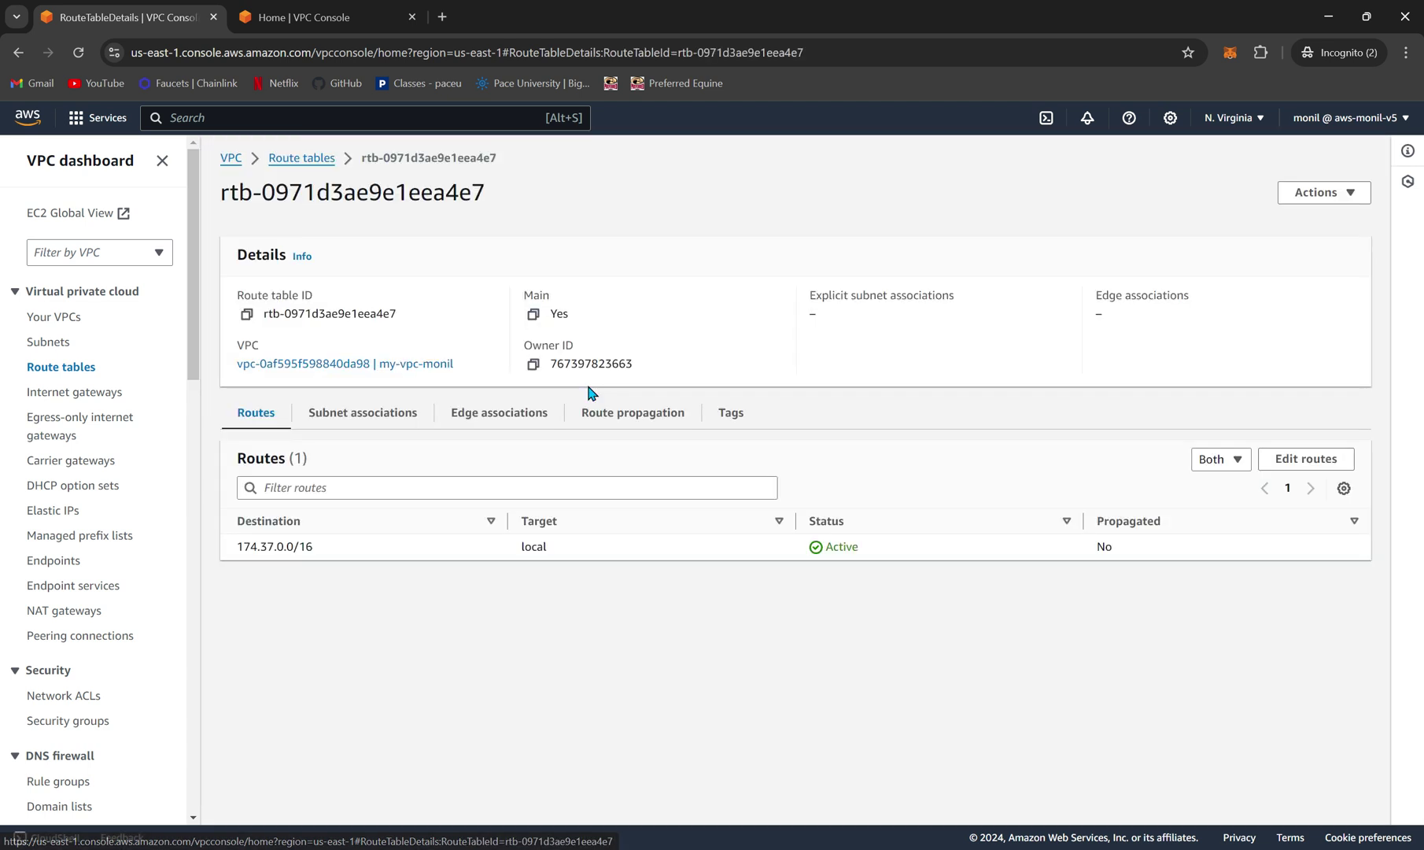
click(1301, 461)
click(79, 352)
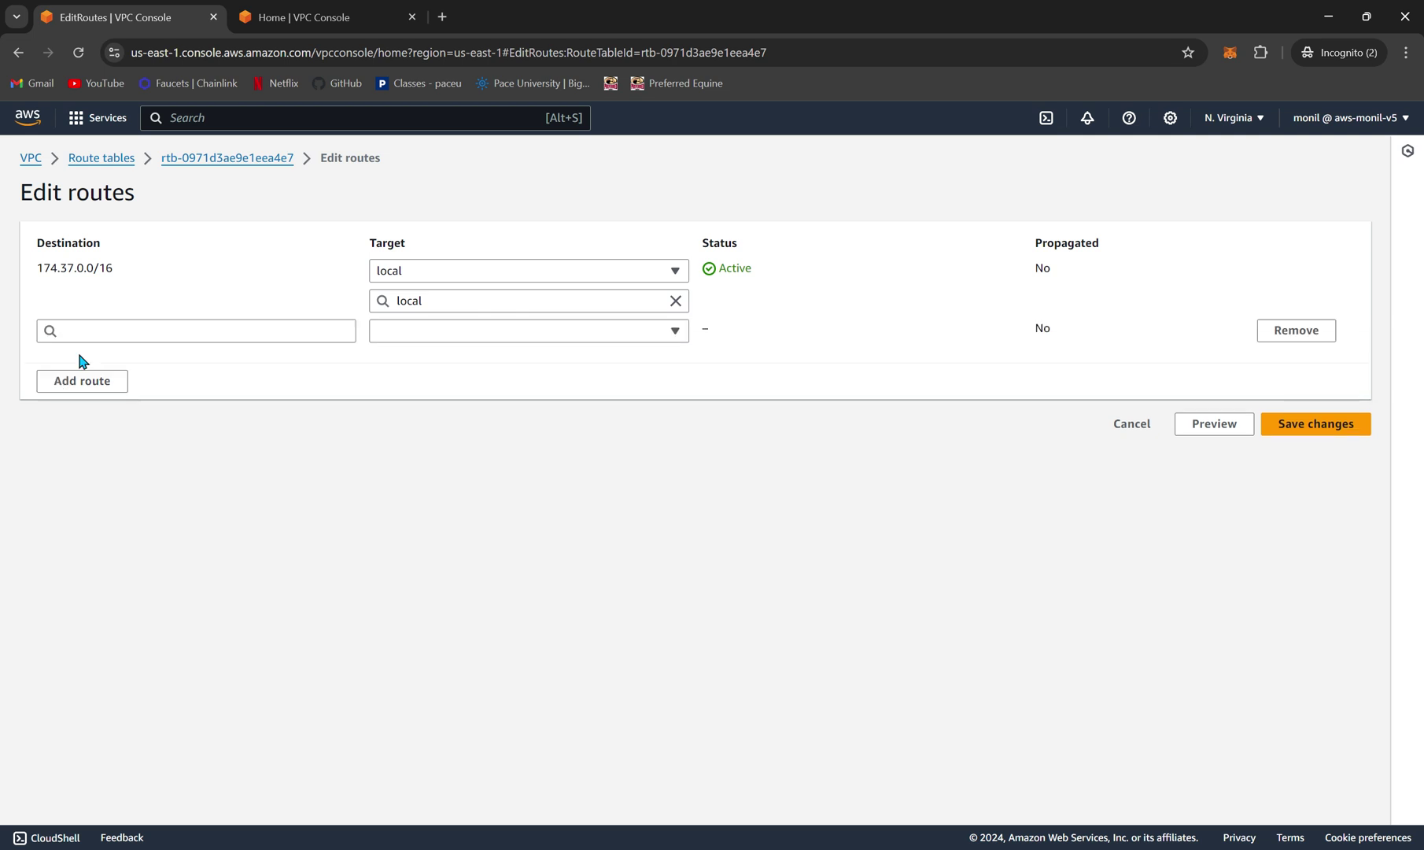
click(229, 331)
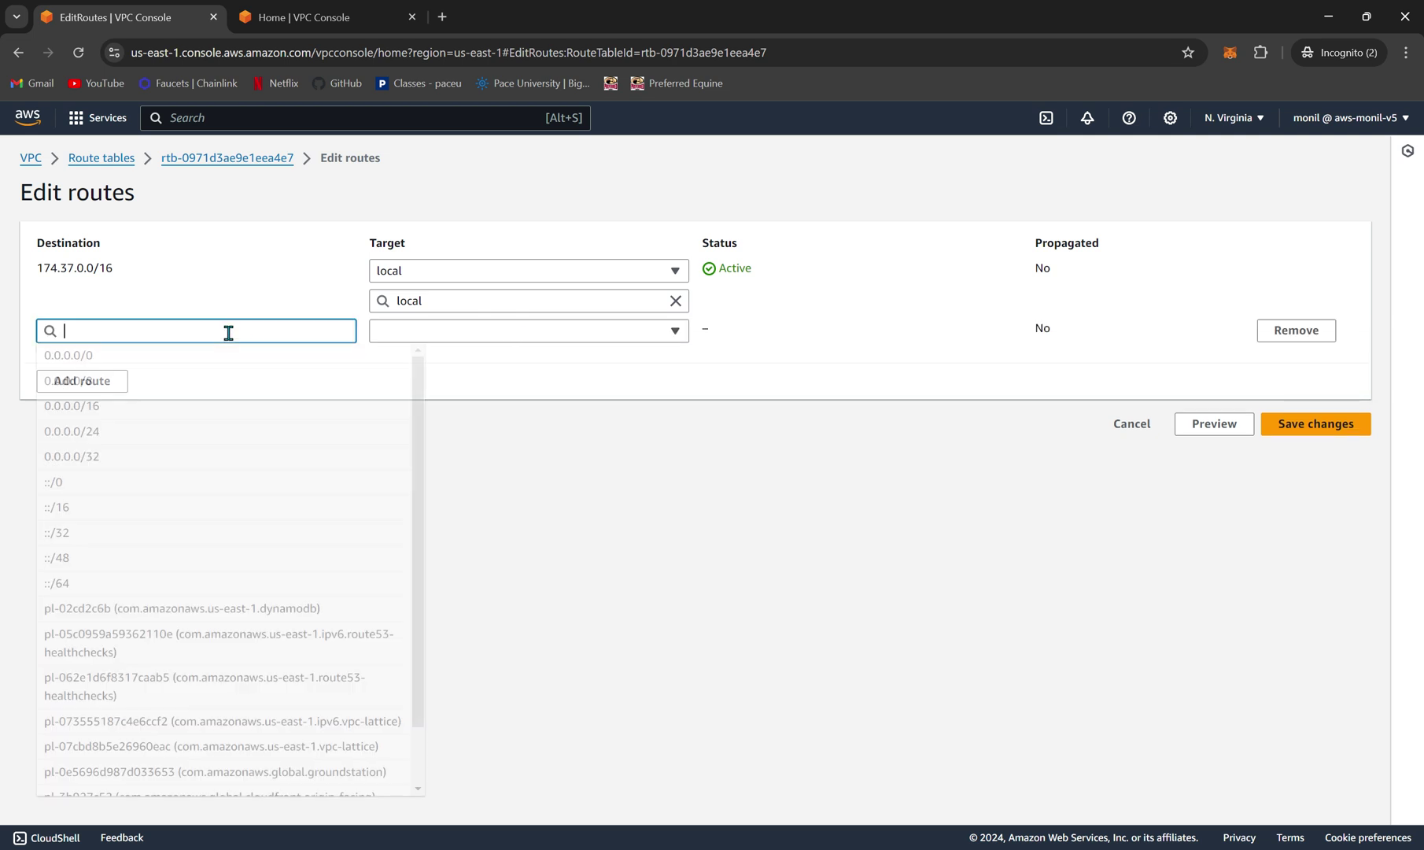
click(190, 353)
Set the new route's target to the internet gateway my-igw-monil and save the route changes
click(495, 332)
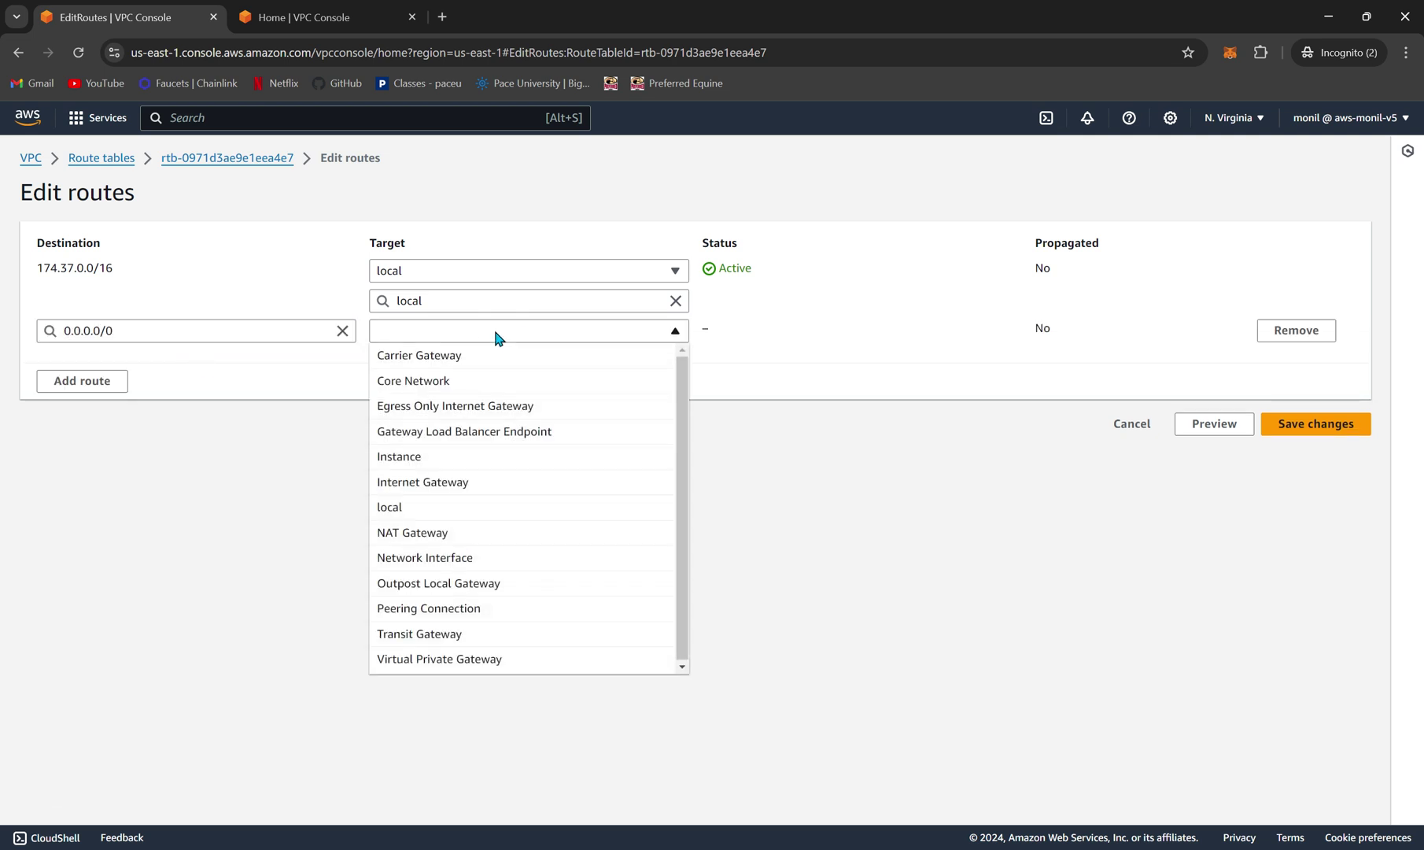
click(499, 482)
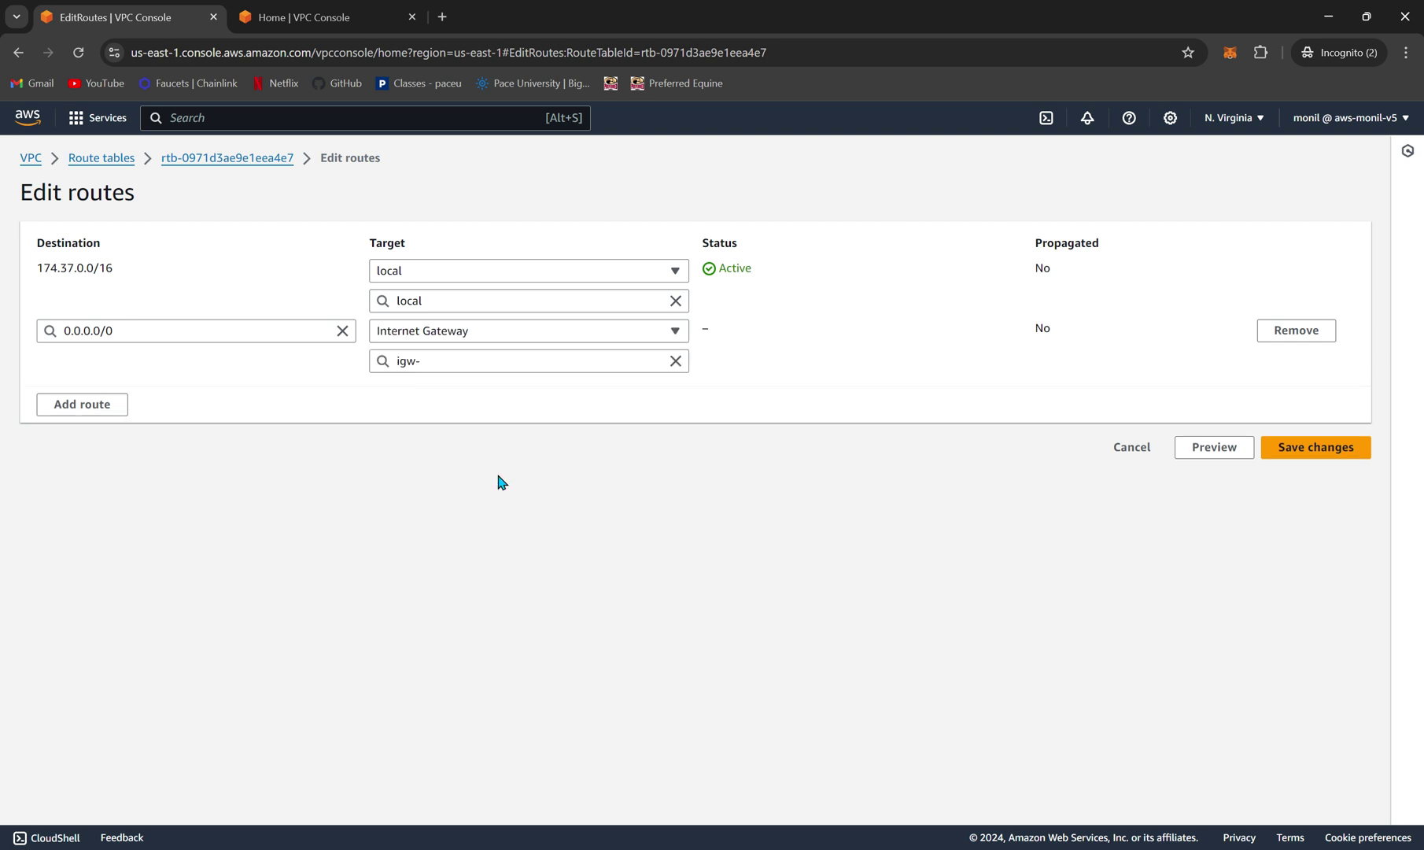
click(517, 356)
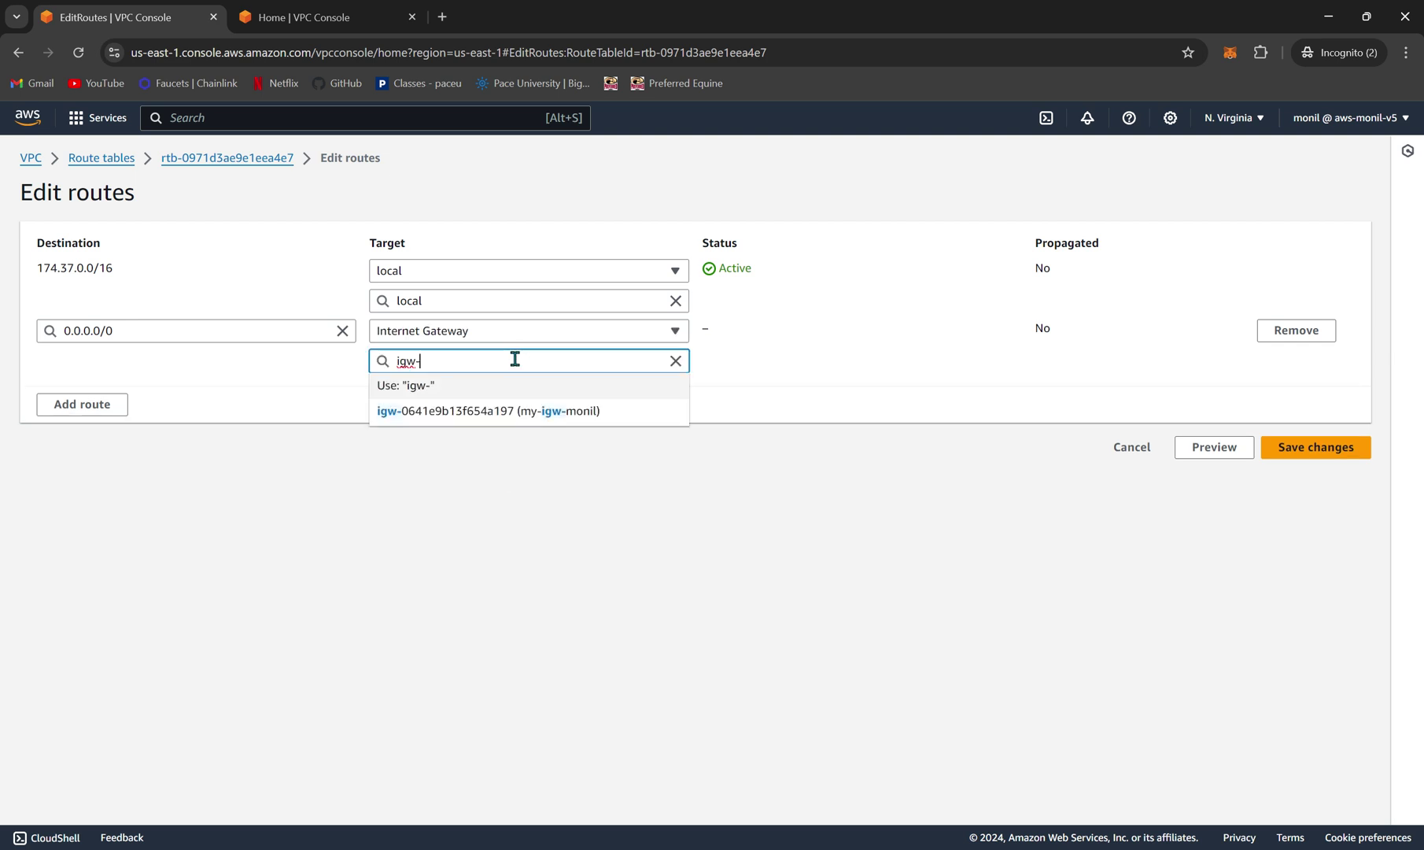
click(537, 414)
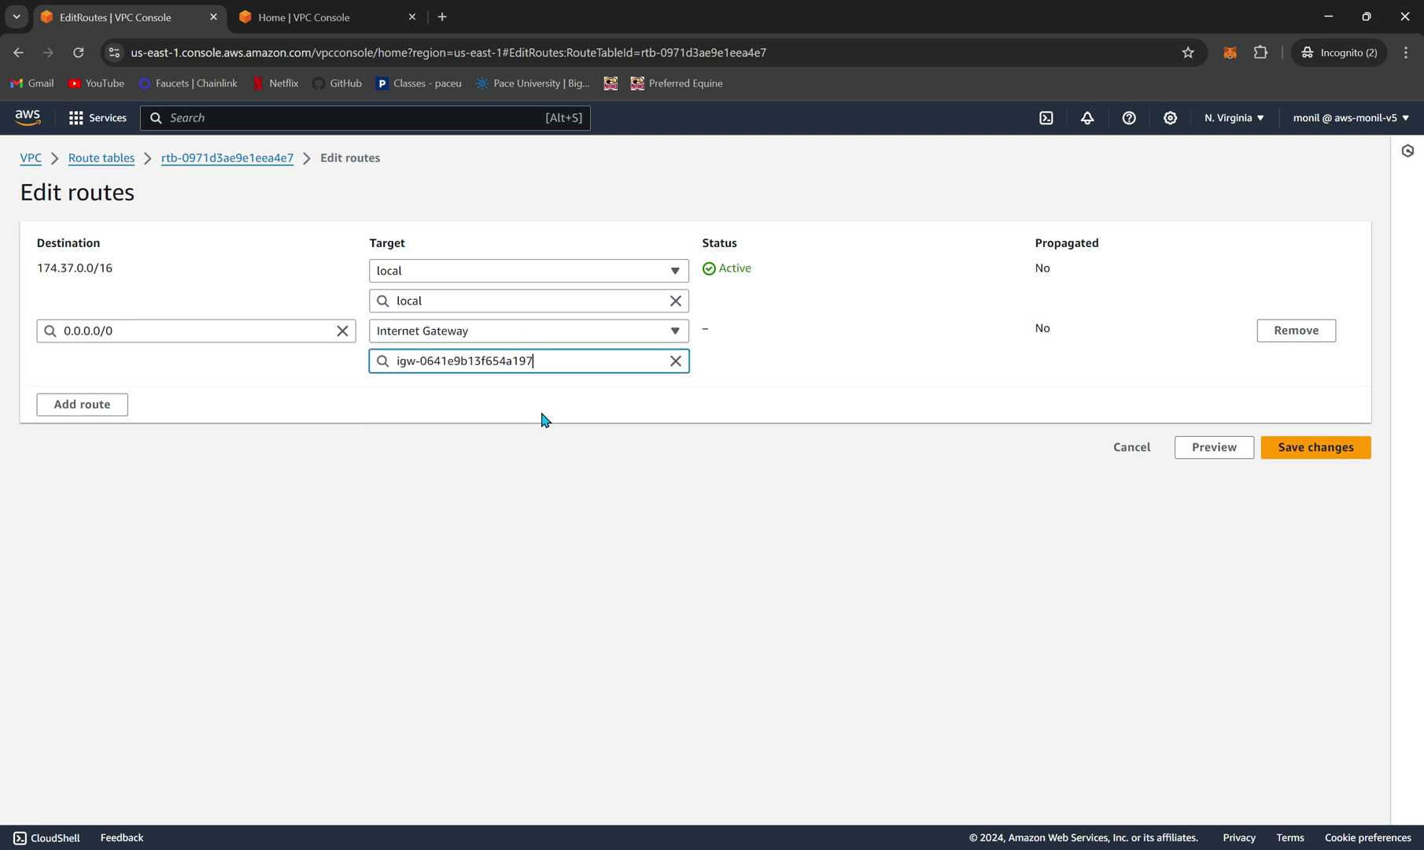
click(1341, 456)
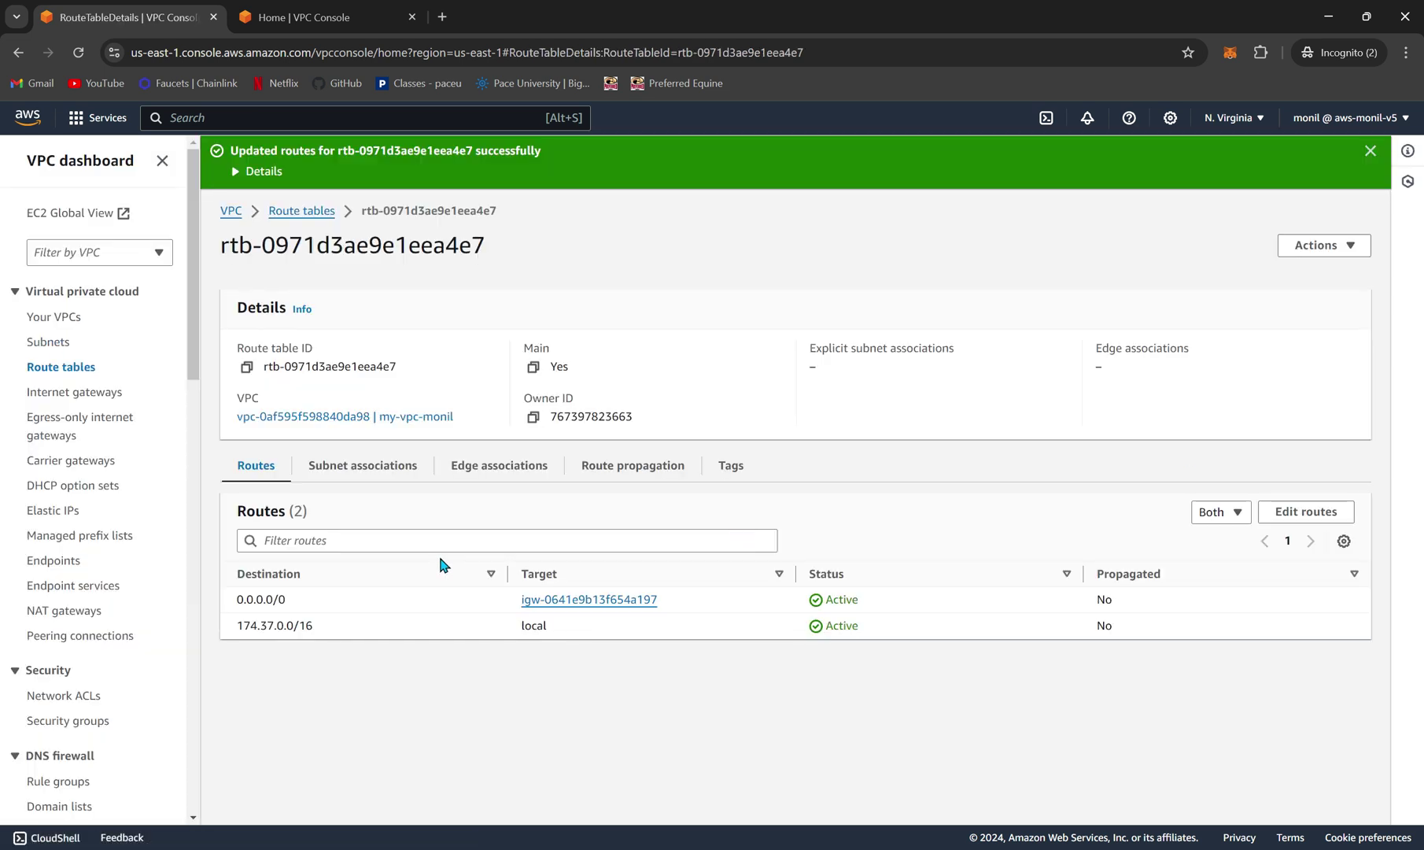
Check how the subnets, route table and internet gateway connect in my-vpc-monil's resource map, and review the subnet list
click(55, 317)
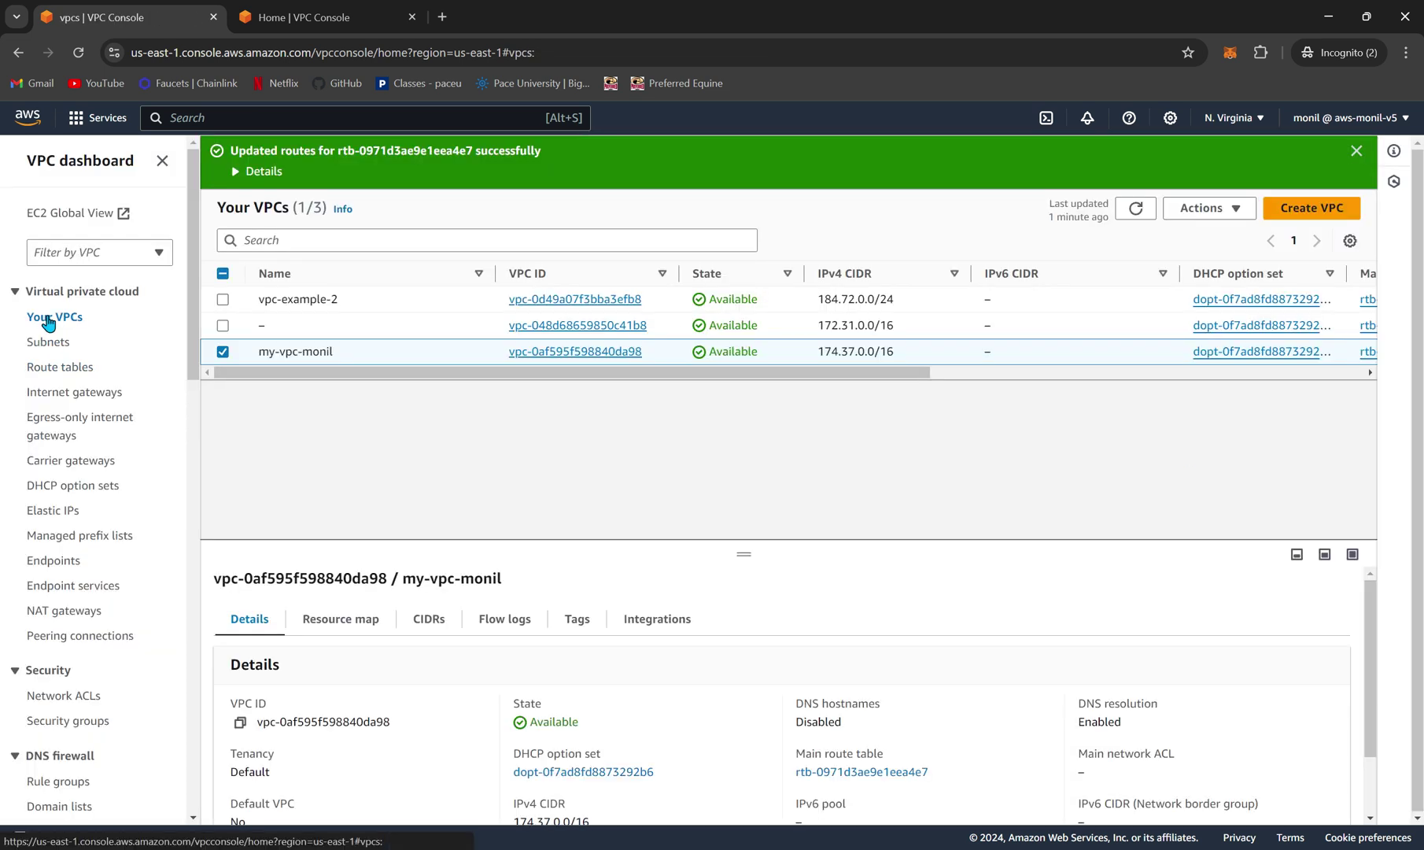
click(583, 354)
scroll(770, 712, down, 2)
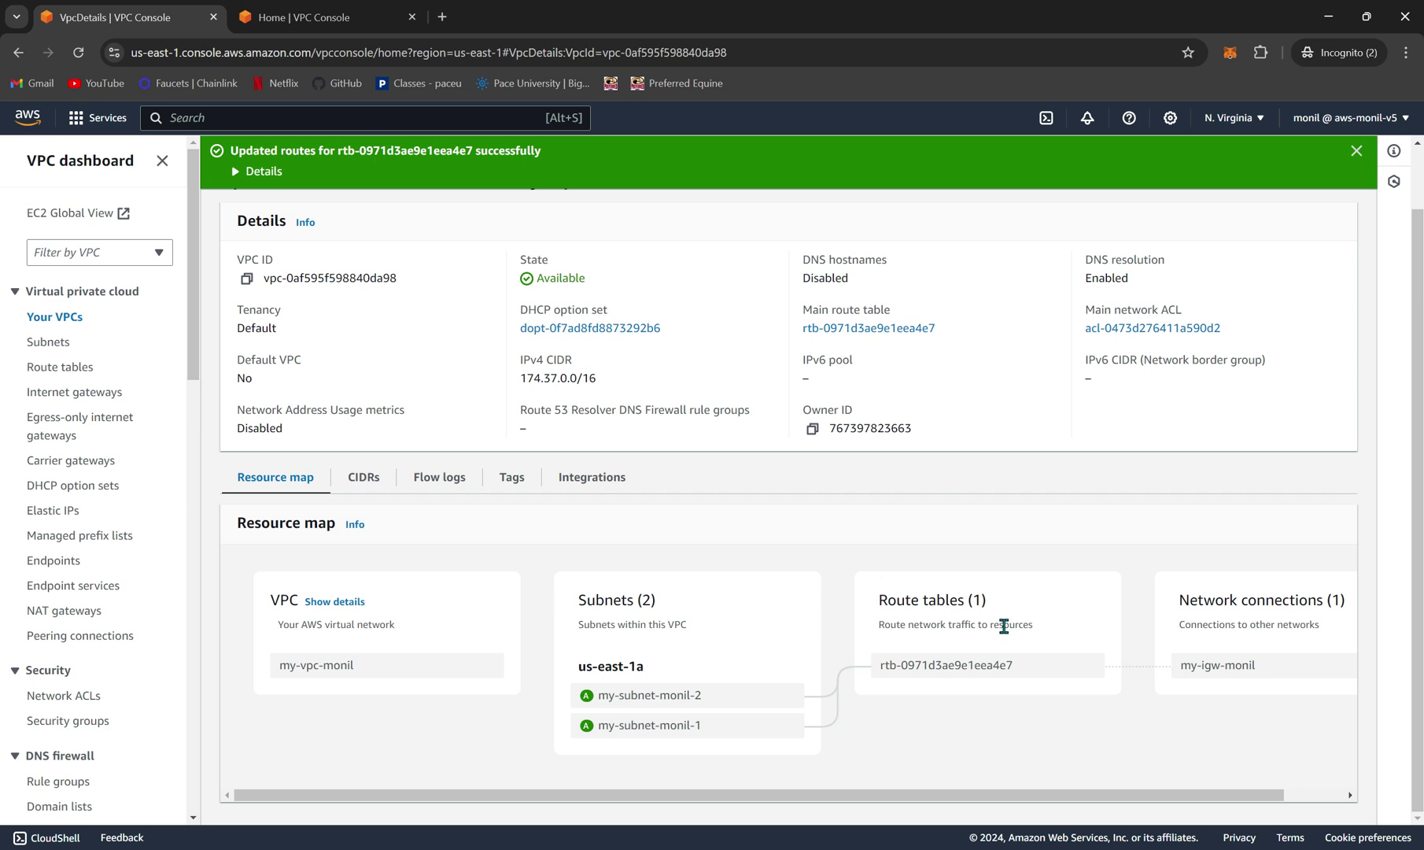
scroll(1116, 671, left, 1)
scroll(512, 691, up, 1)
scroll(513, 696, up, 1)
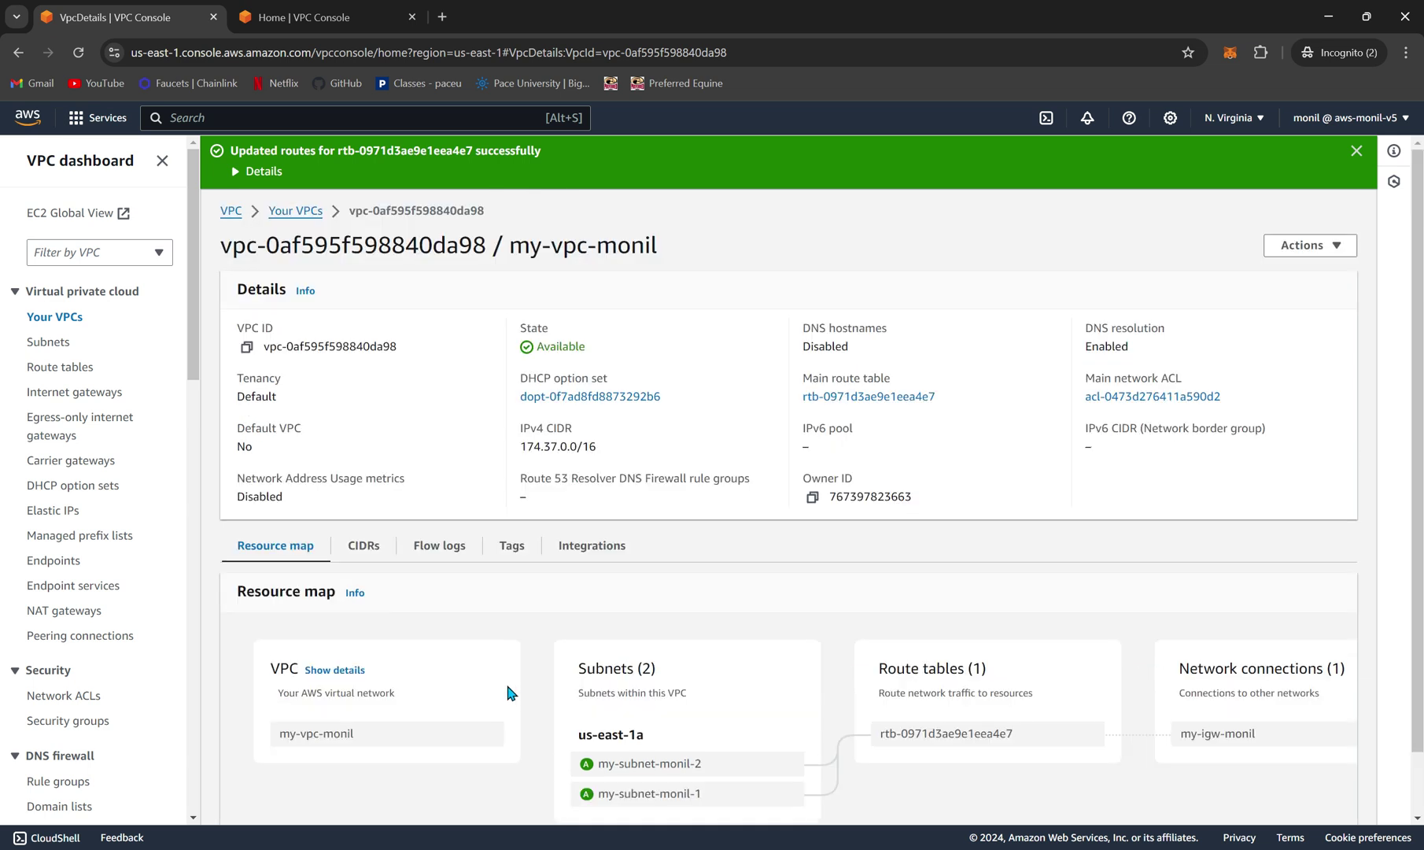
click(64, 343)
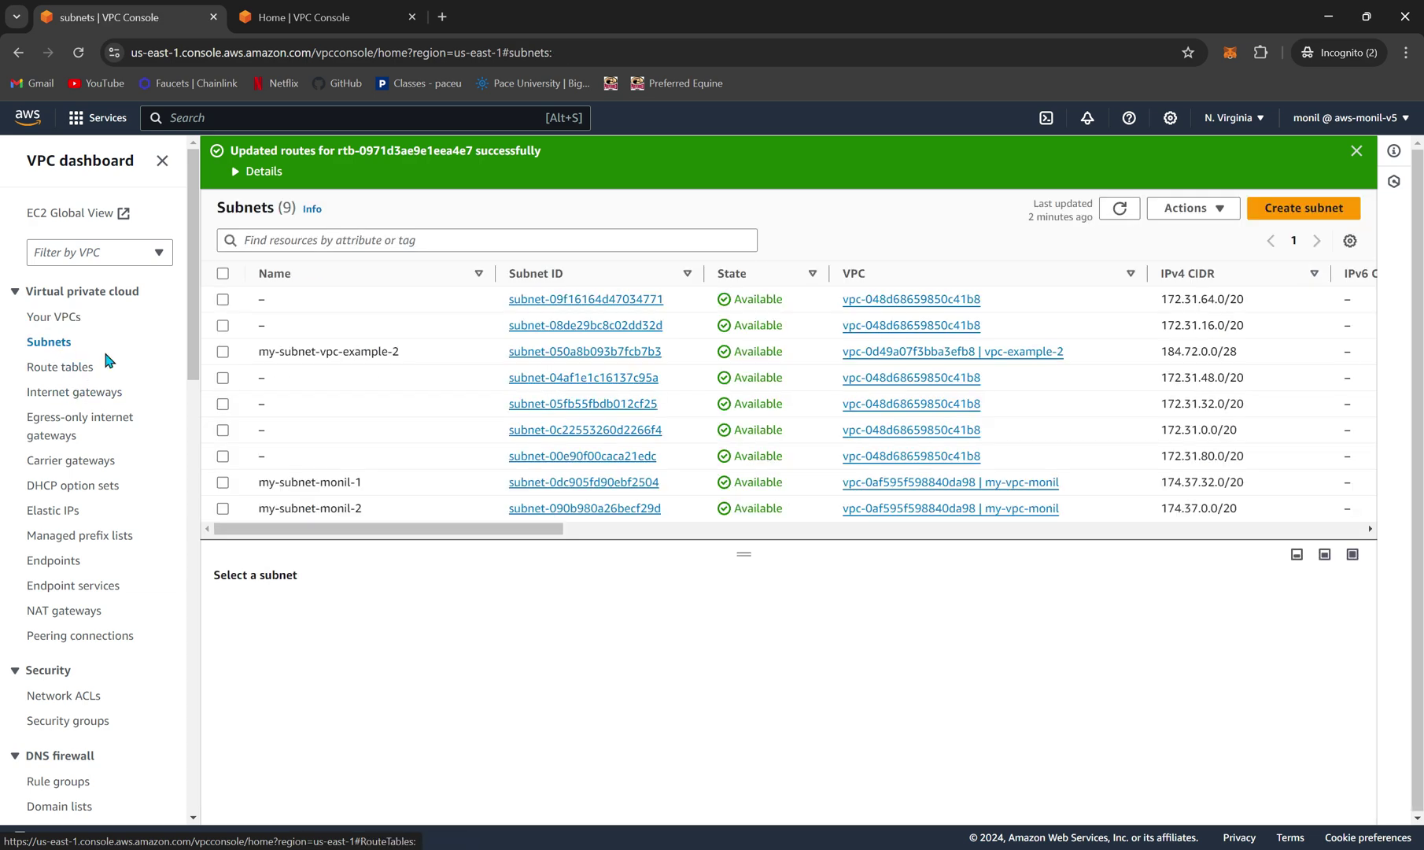
click(1353, 151)
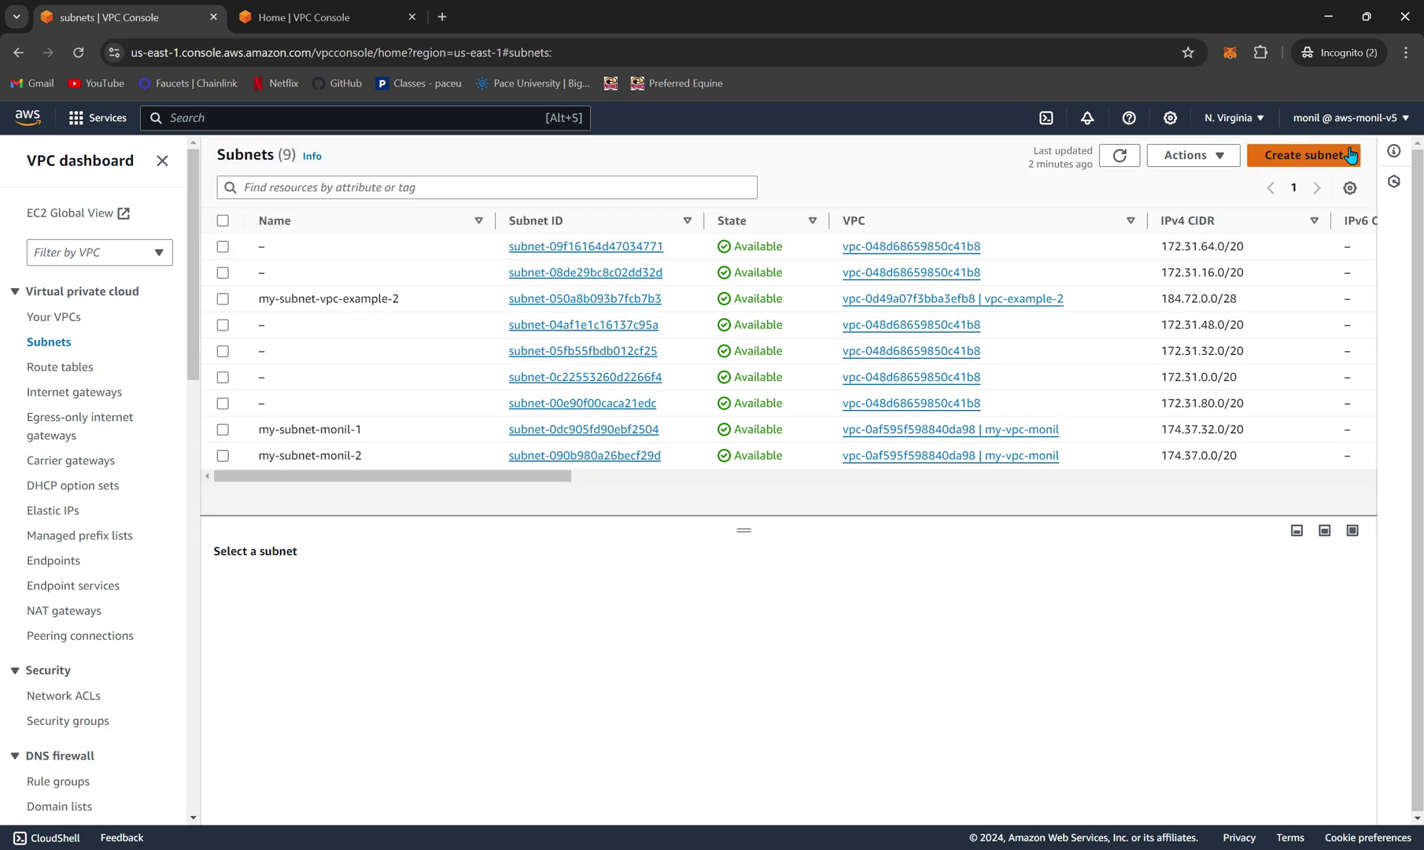
Search for the ec2 service, open its console and list the running instances
click(323, 108)
text(ec2)
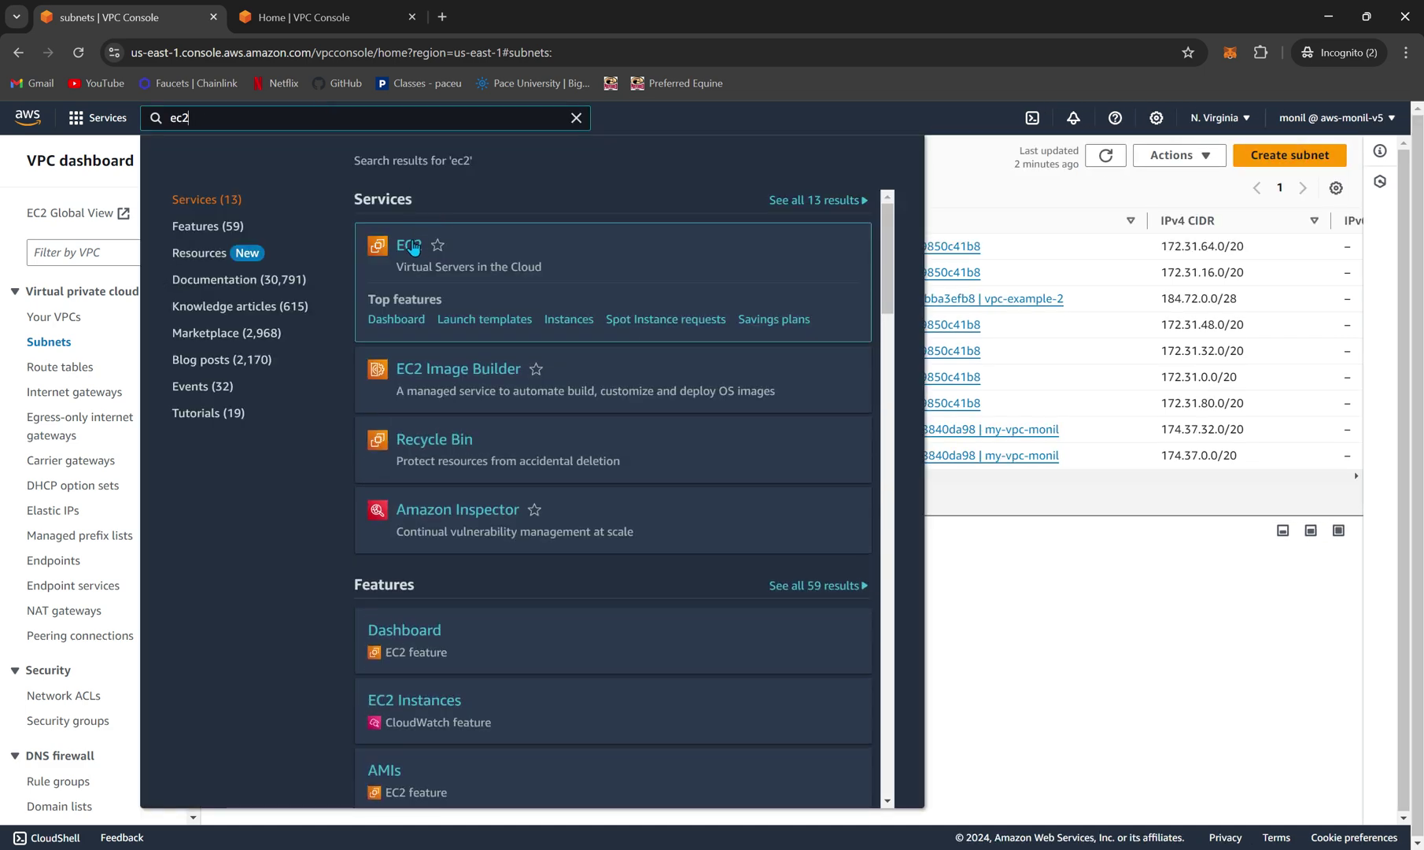
click(409, 245)
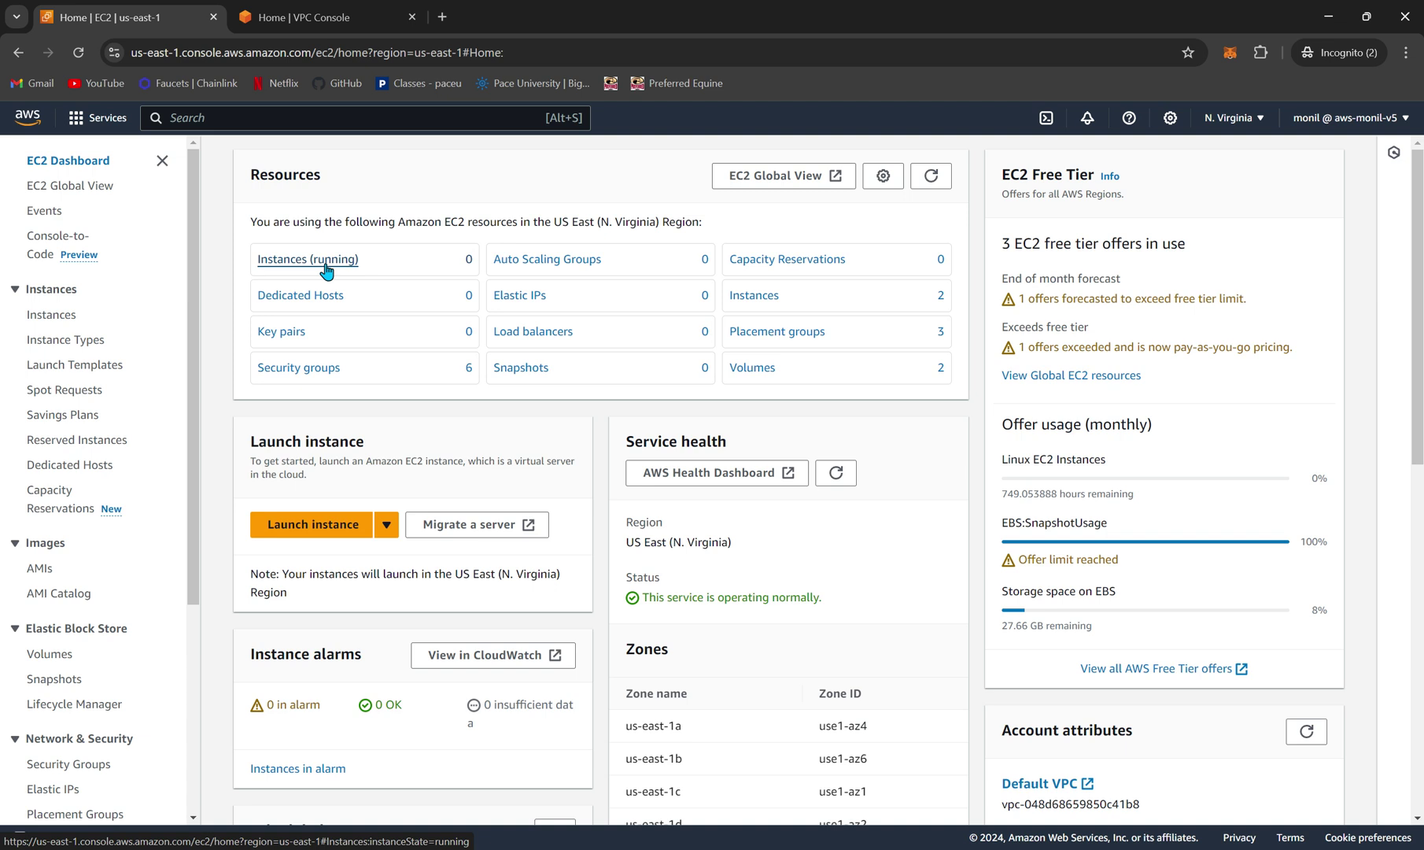
click(326, 272)
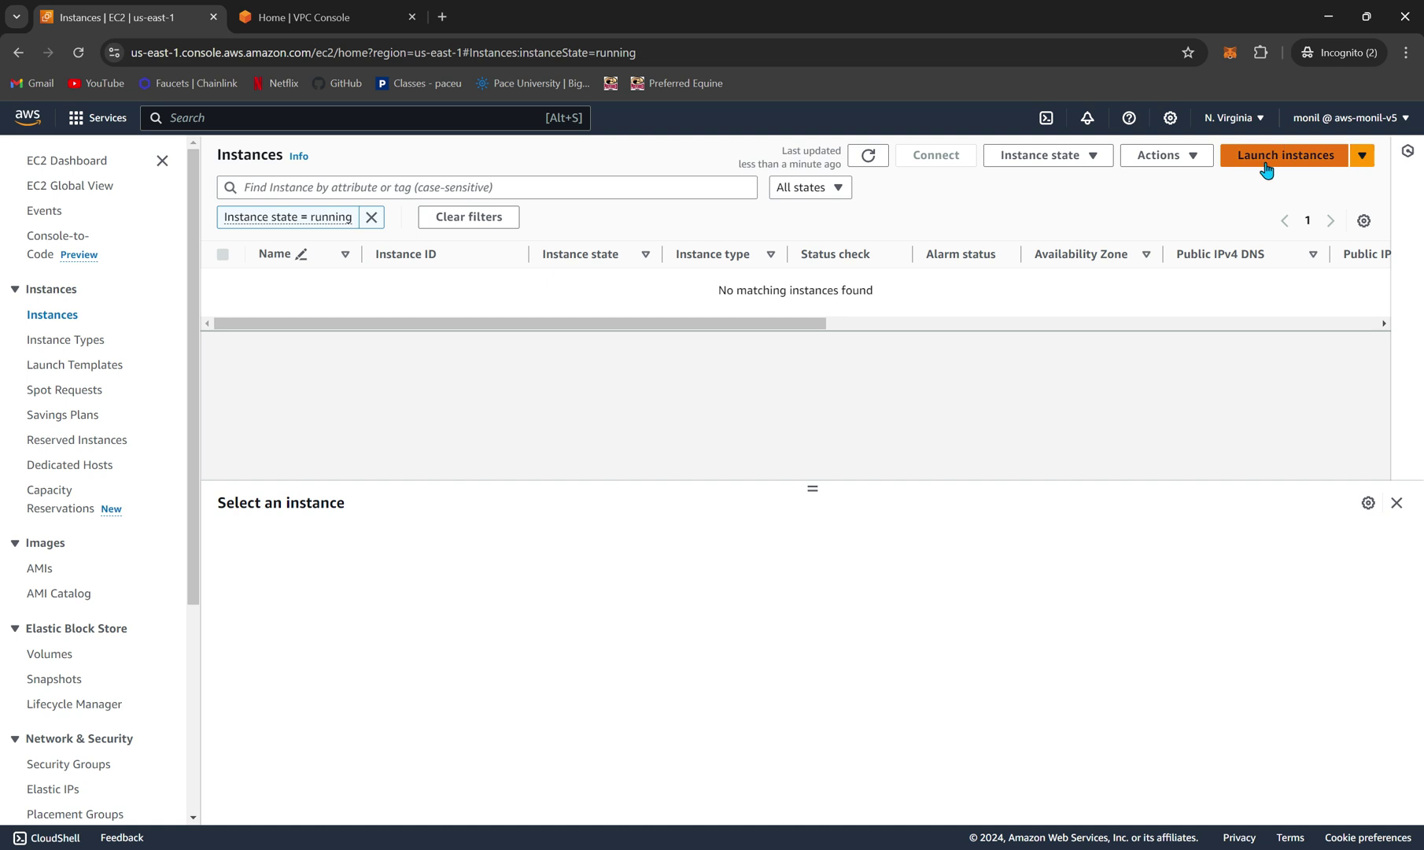
Start launching a new EC2 instance and name it "my demo server monil"
click(1363, 160)
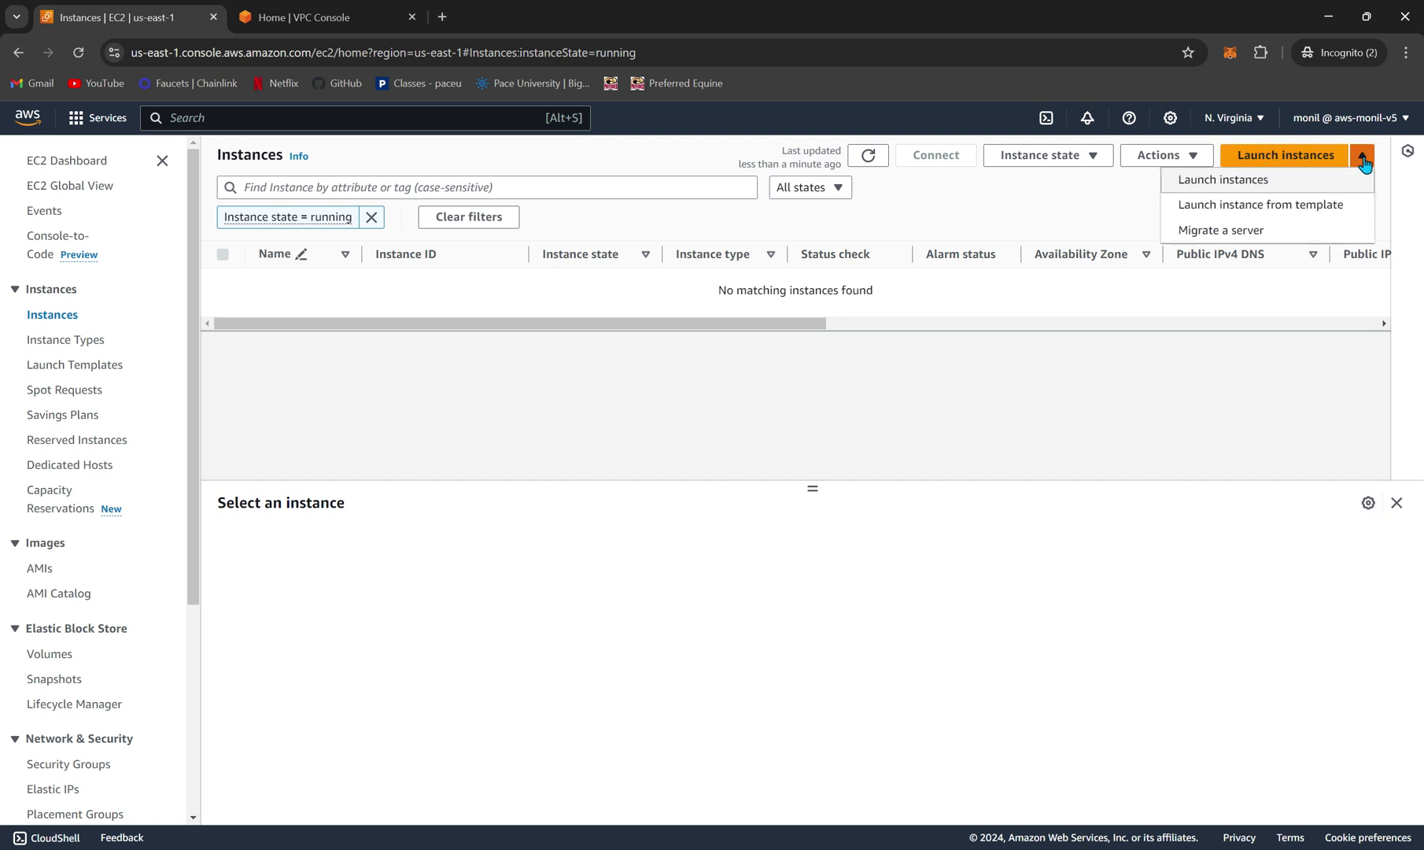
click(1271, 195)
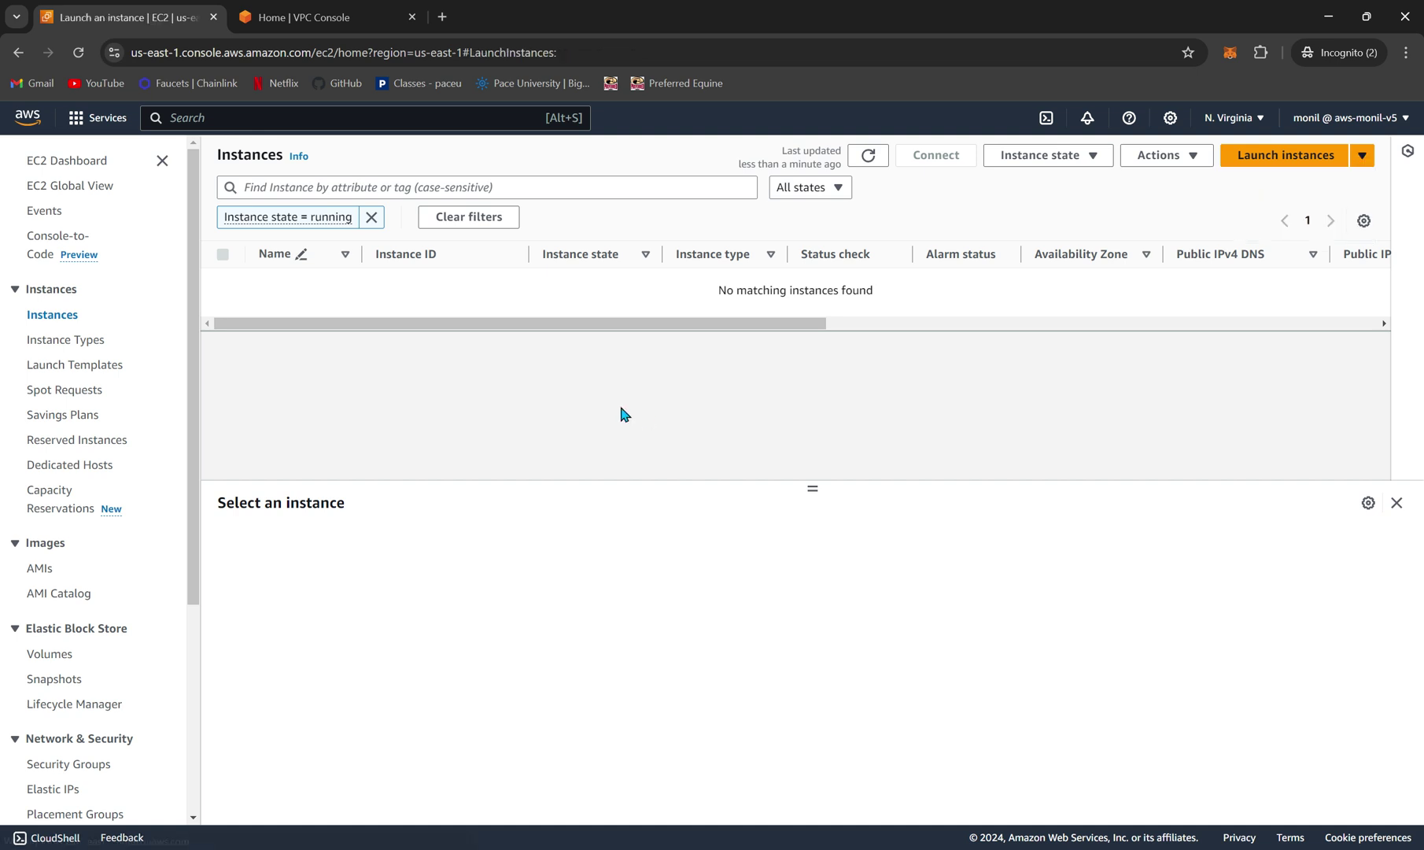
click(260, 386)
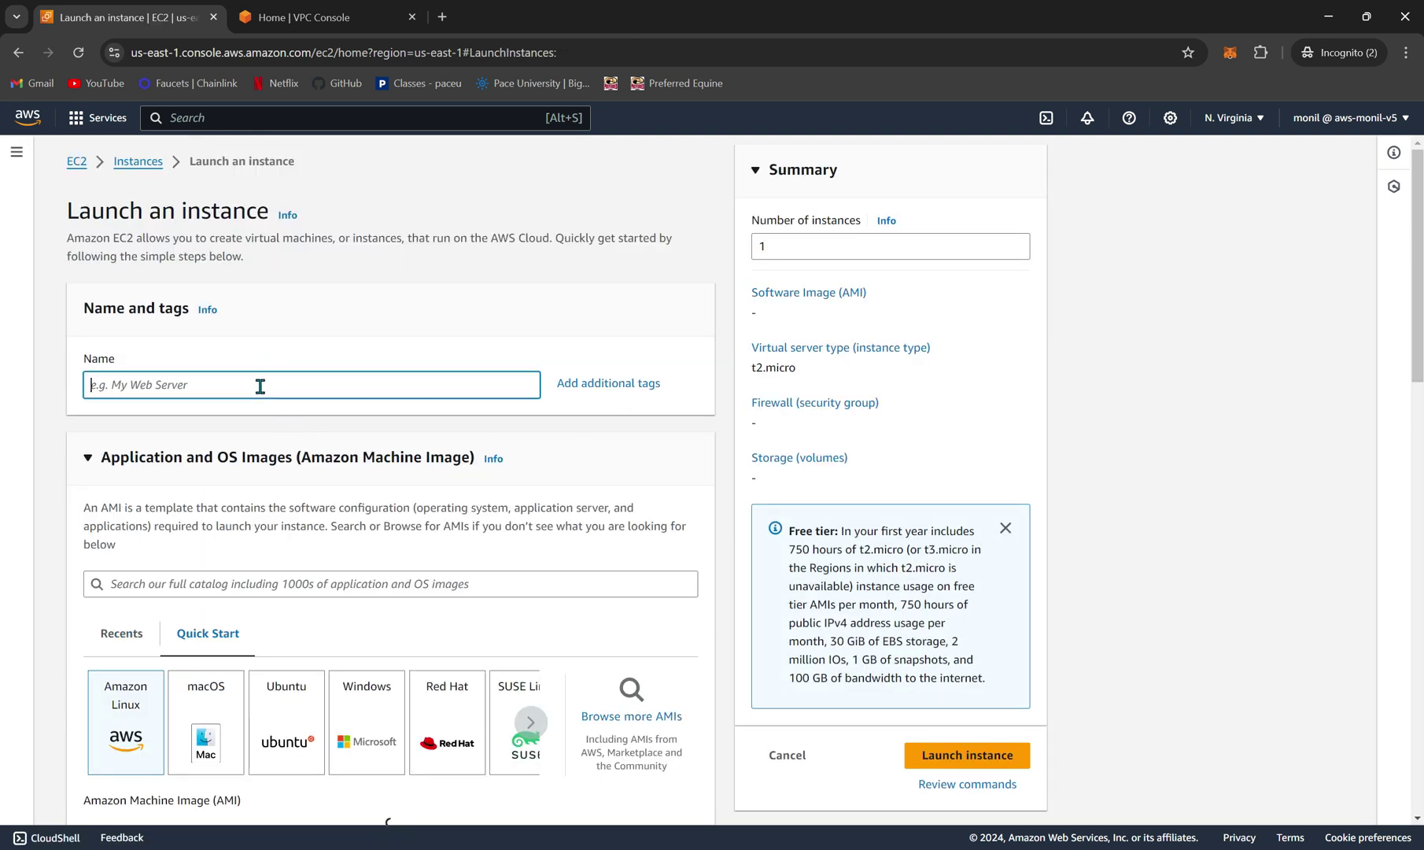
text(my)
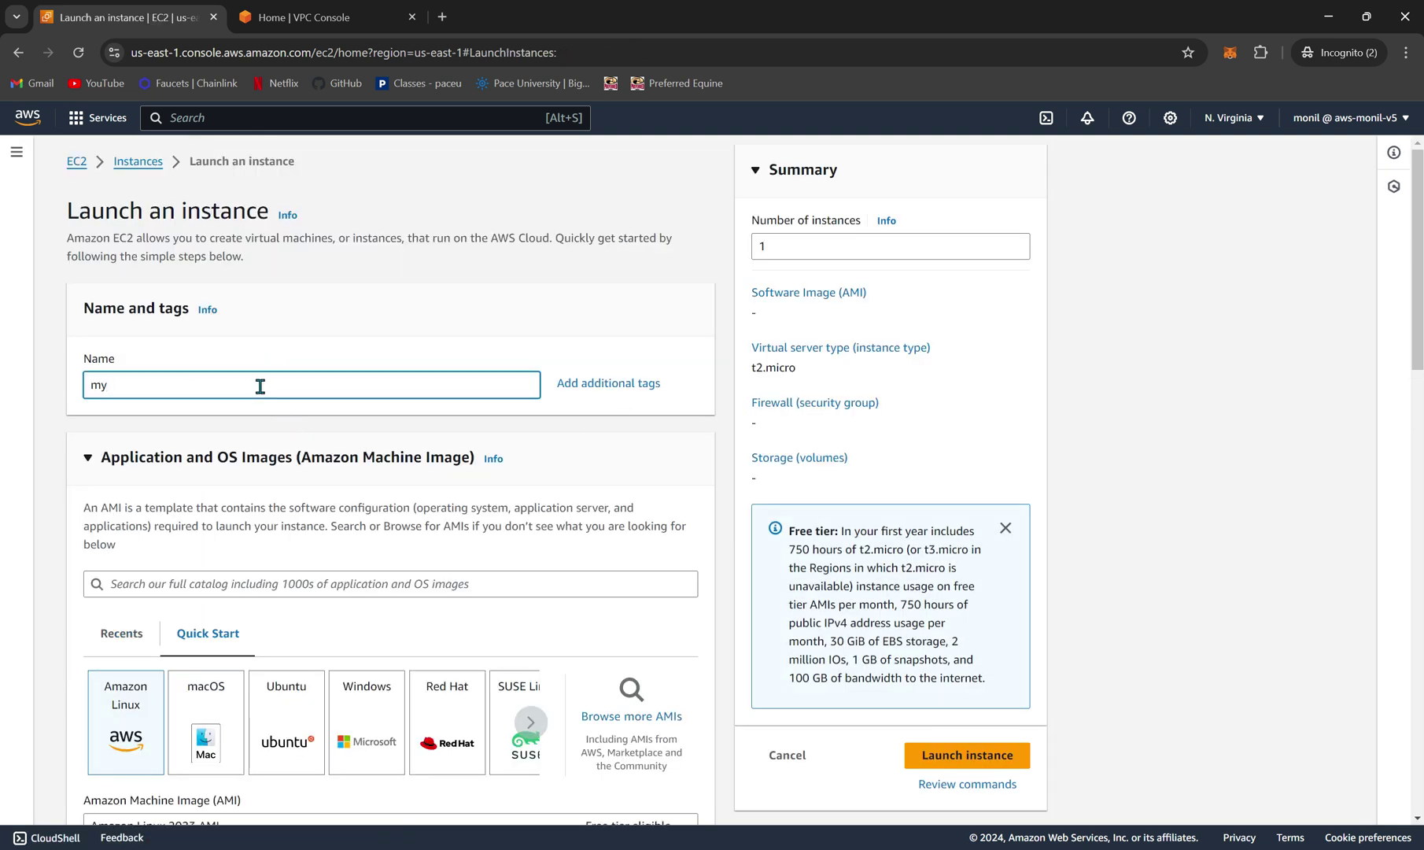
text(de)
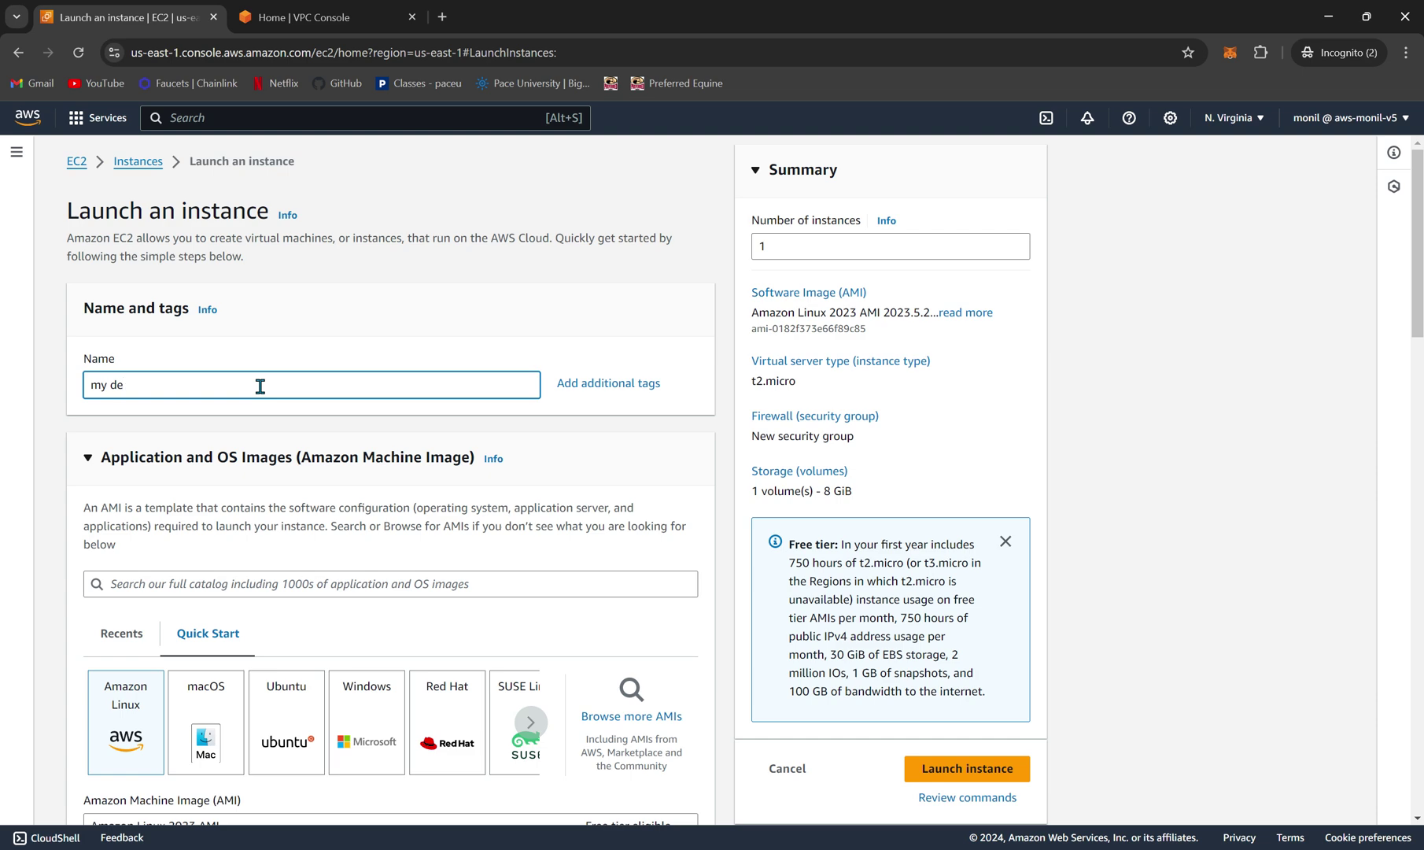
text(mo server monil)
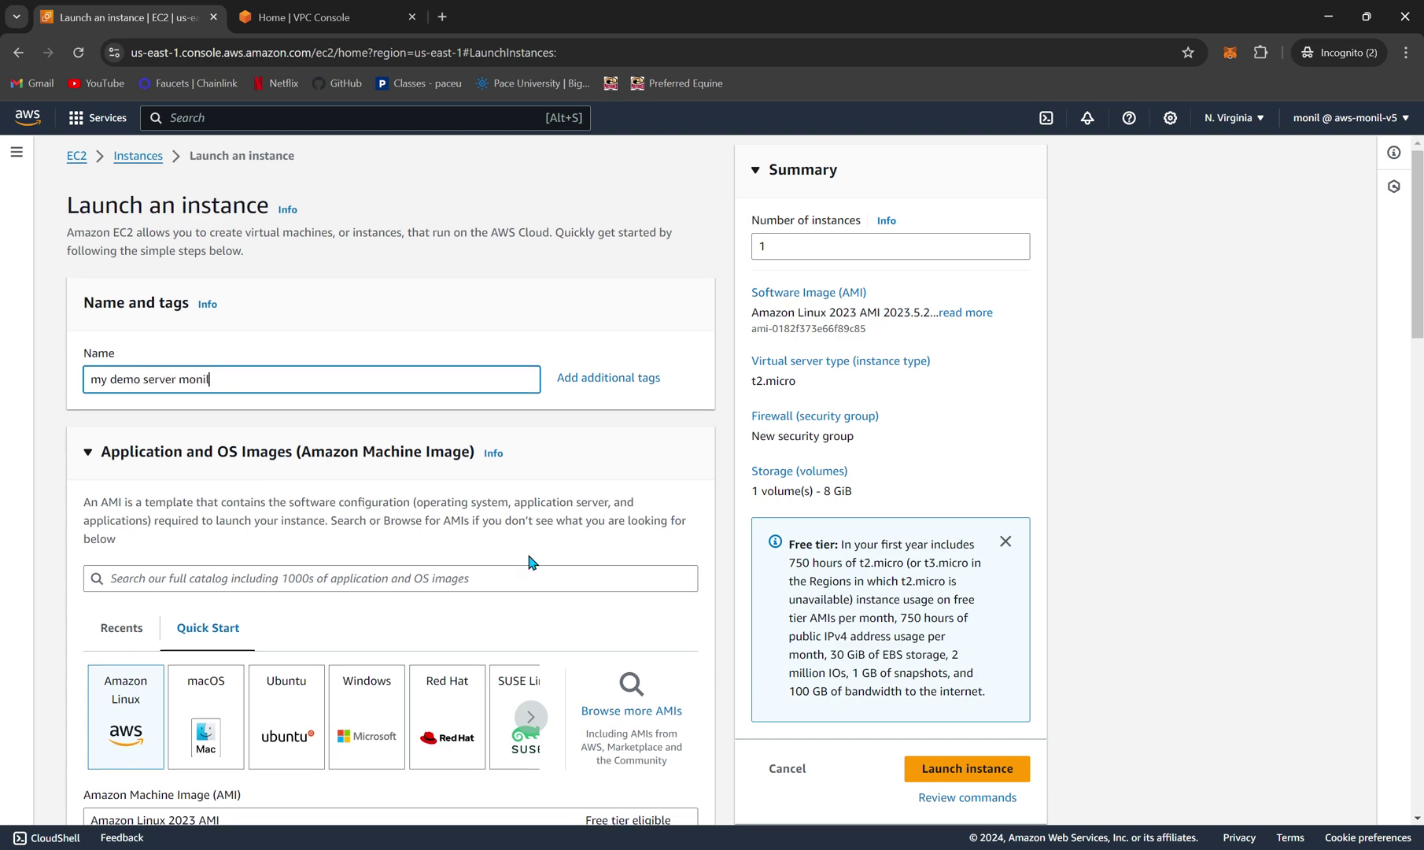
Review the Quick Start operating system images and browse the wider AMI catalog, keeping Amazon Linux 2023 AMI for the instance
scroll(620, 472, down, 3)
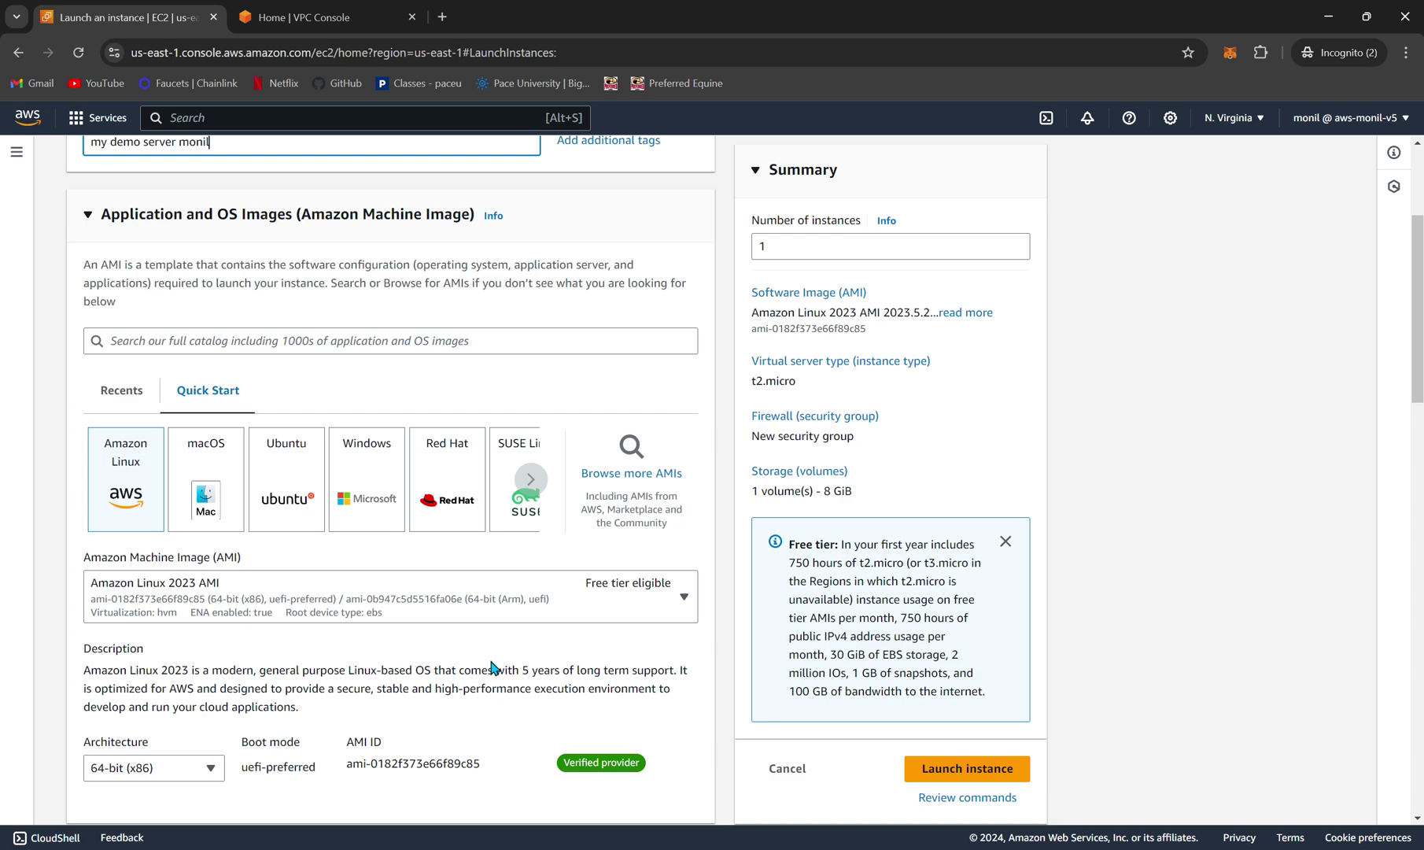
scroll(495, 667, down, 3)
scroll(485, 664, up, 1)
scroll(167, 368, up, 1)
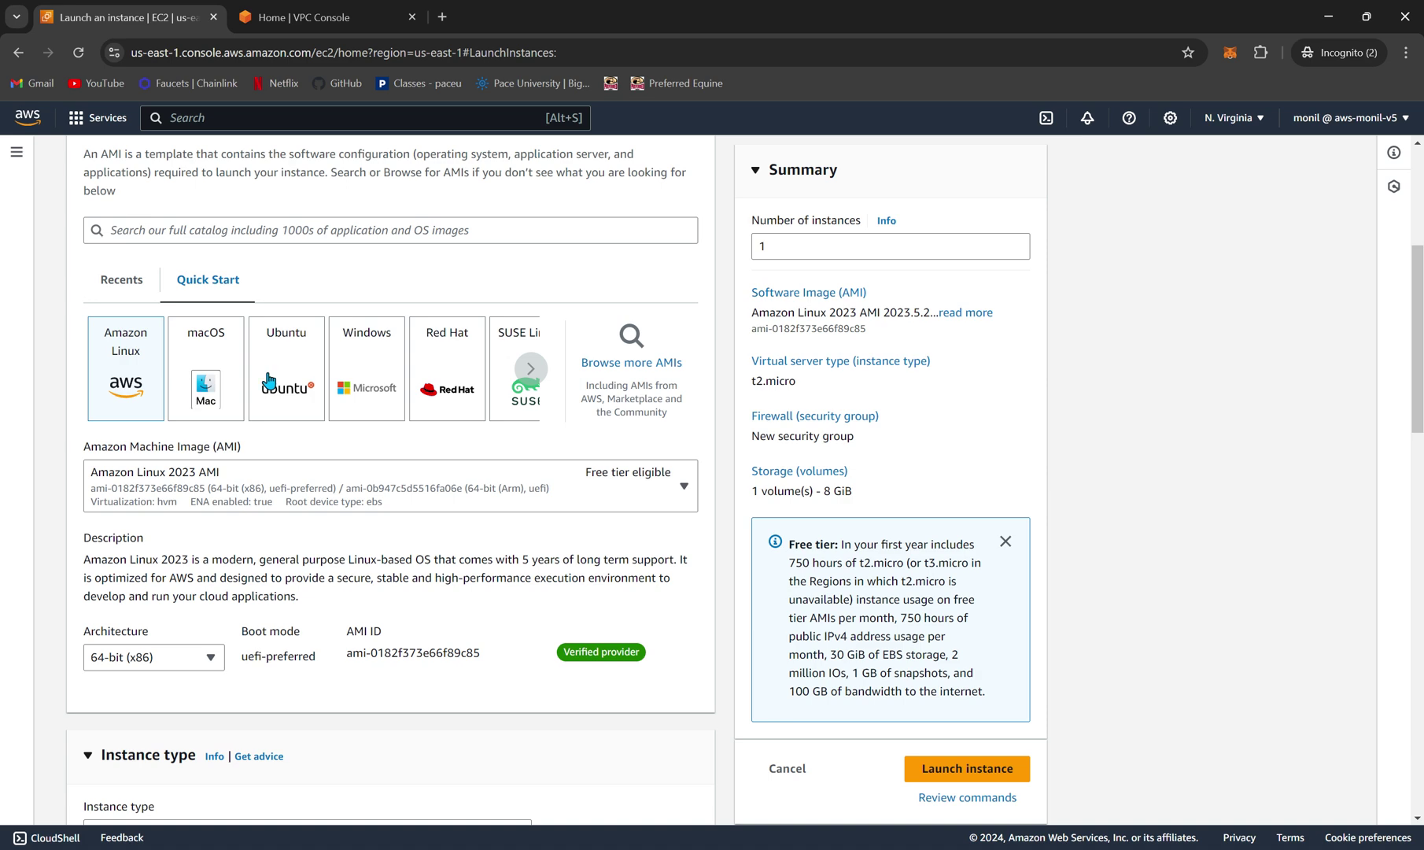
click(619, 364)
scroll(621, 370, down, 3)
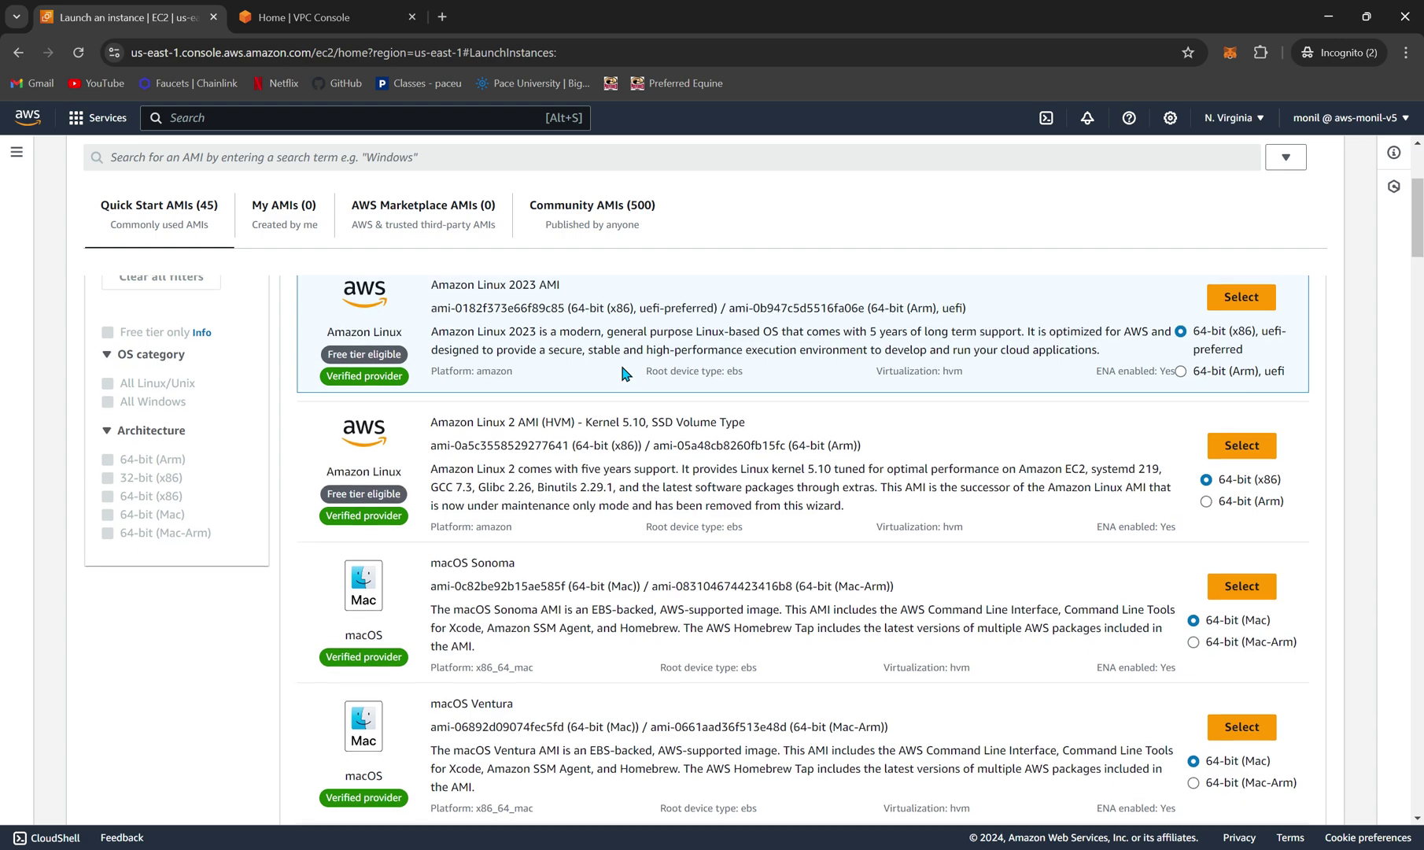
scroll(622, 373, down, 5)
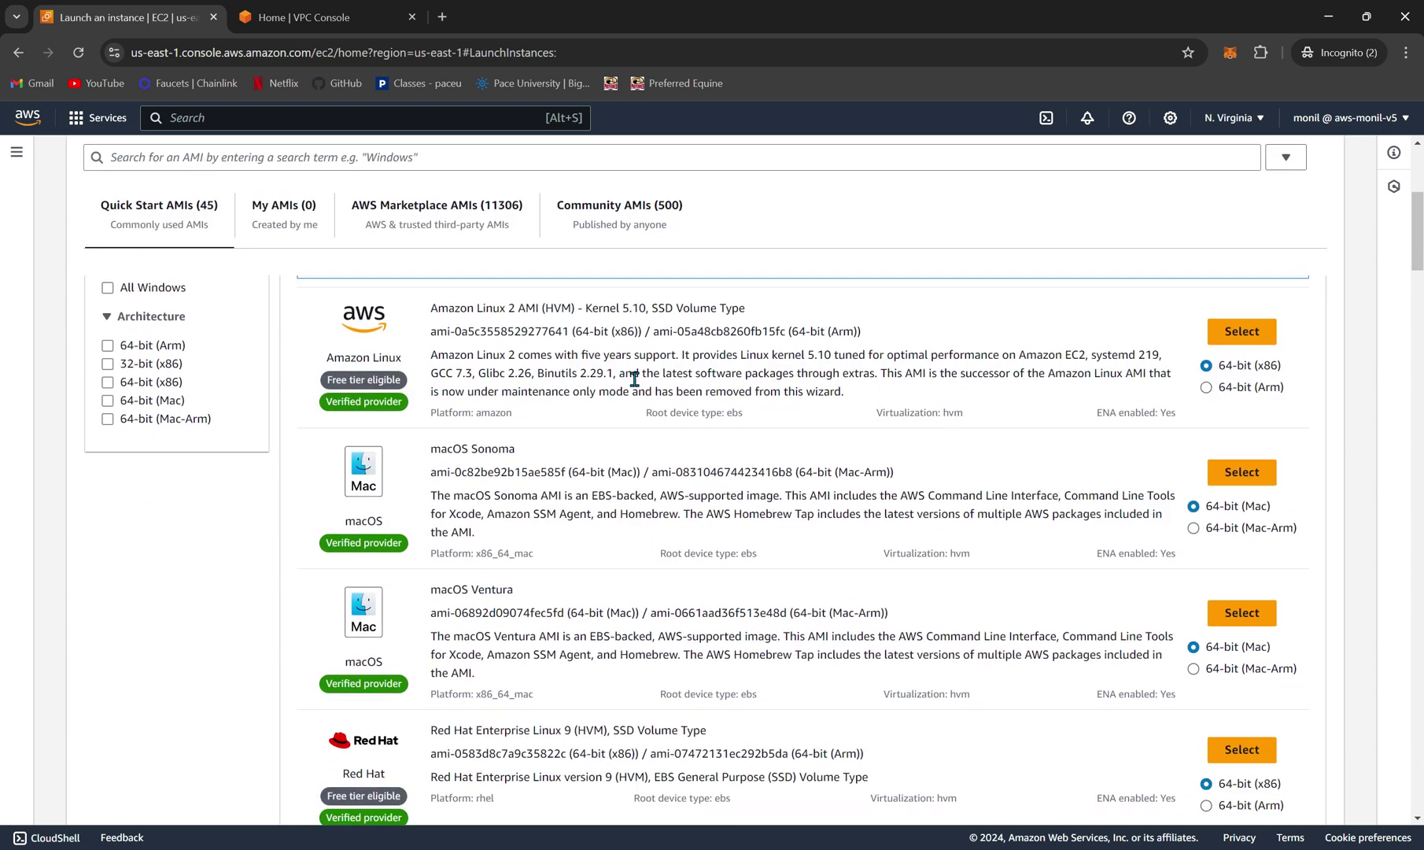
scroll(622, 369, down, 4)
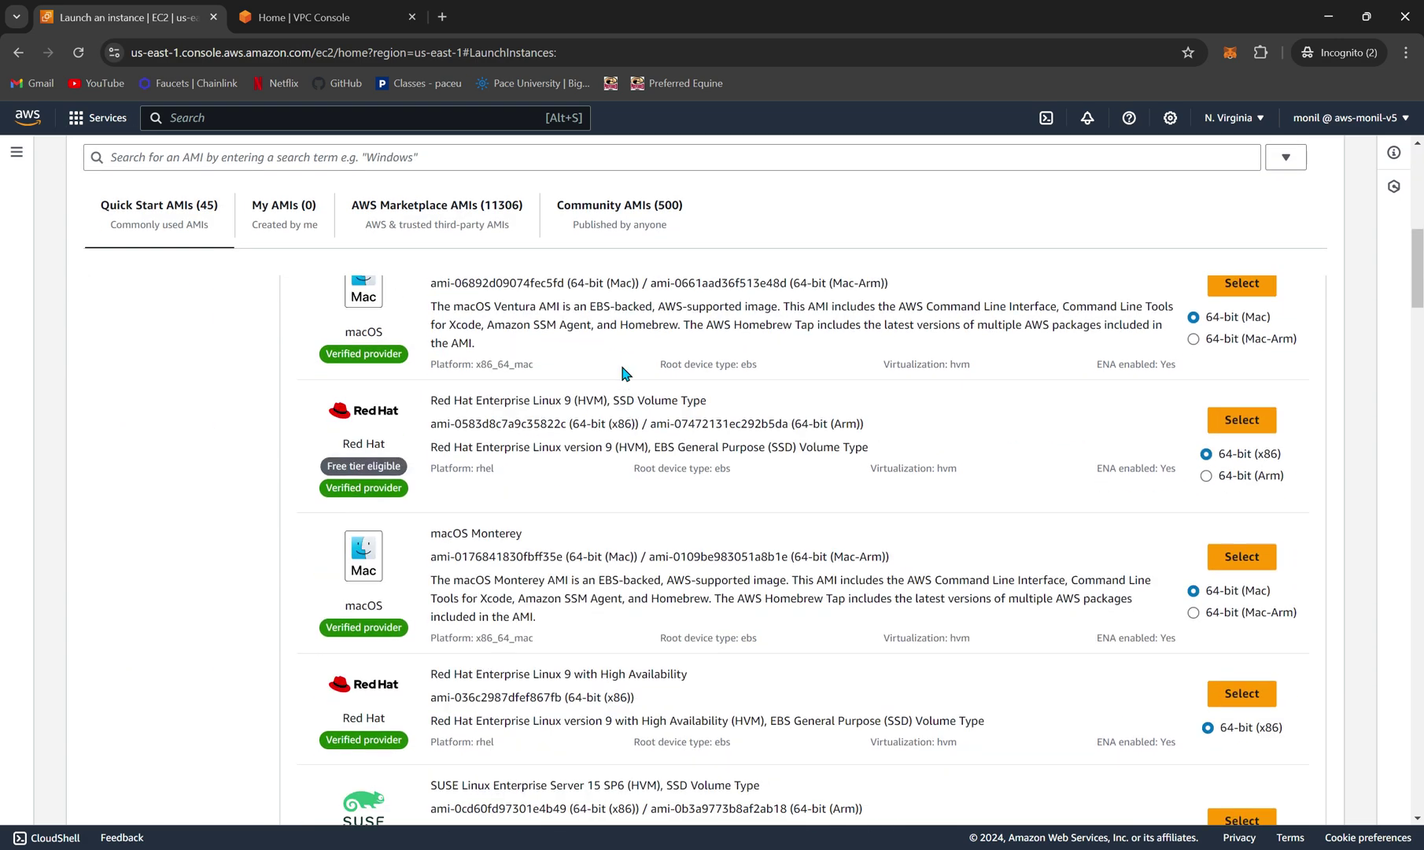
scroll(620, 362, down, 7)
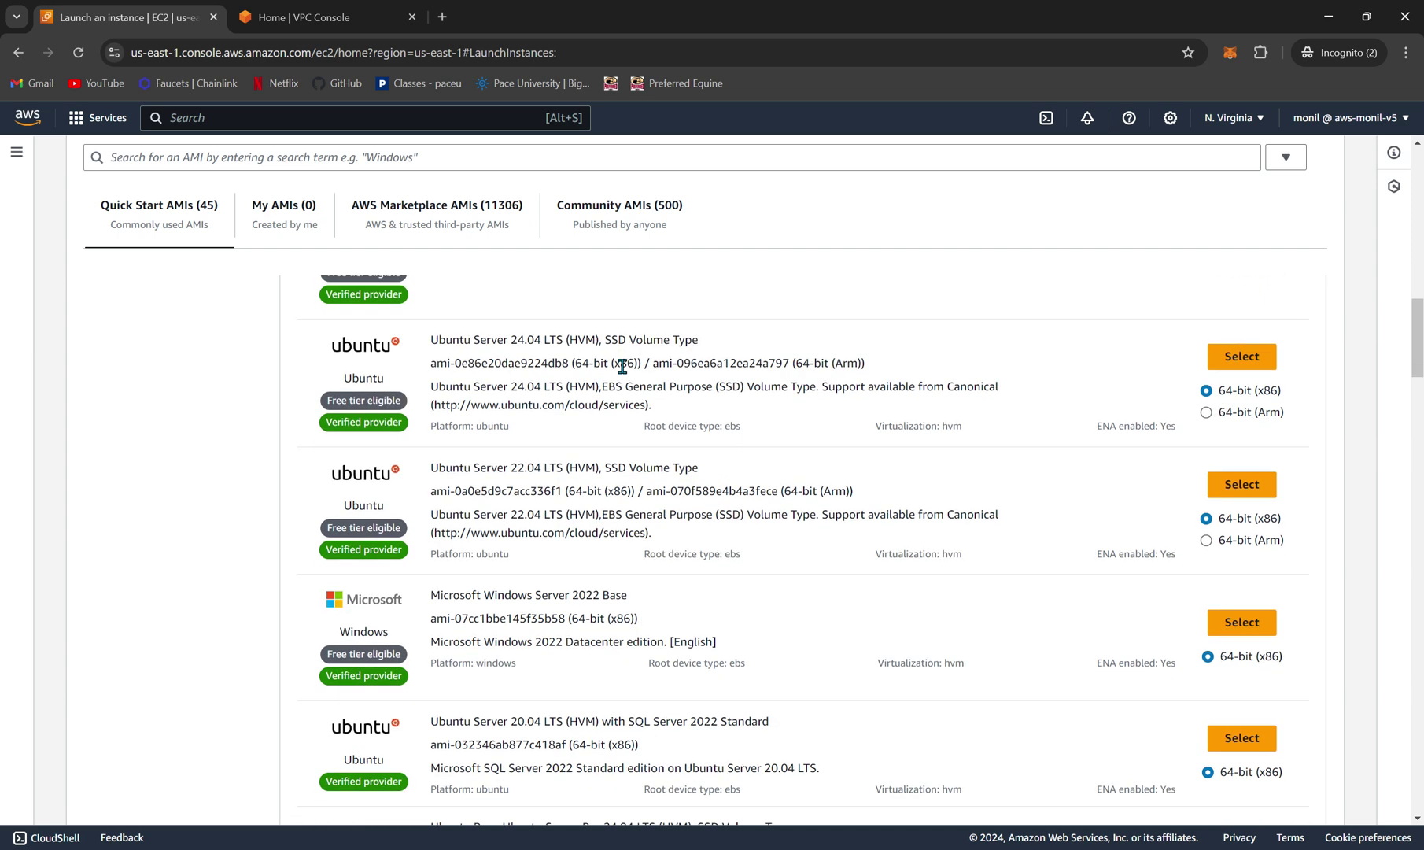
scroll(621, 366, down, 9)
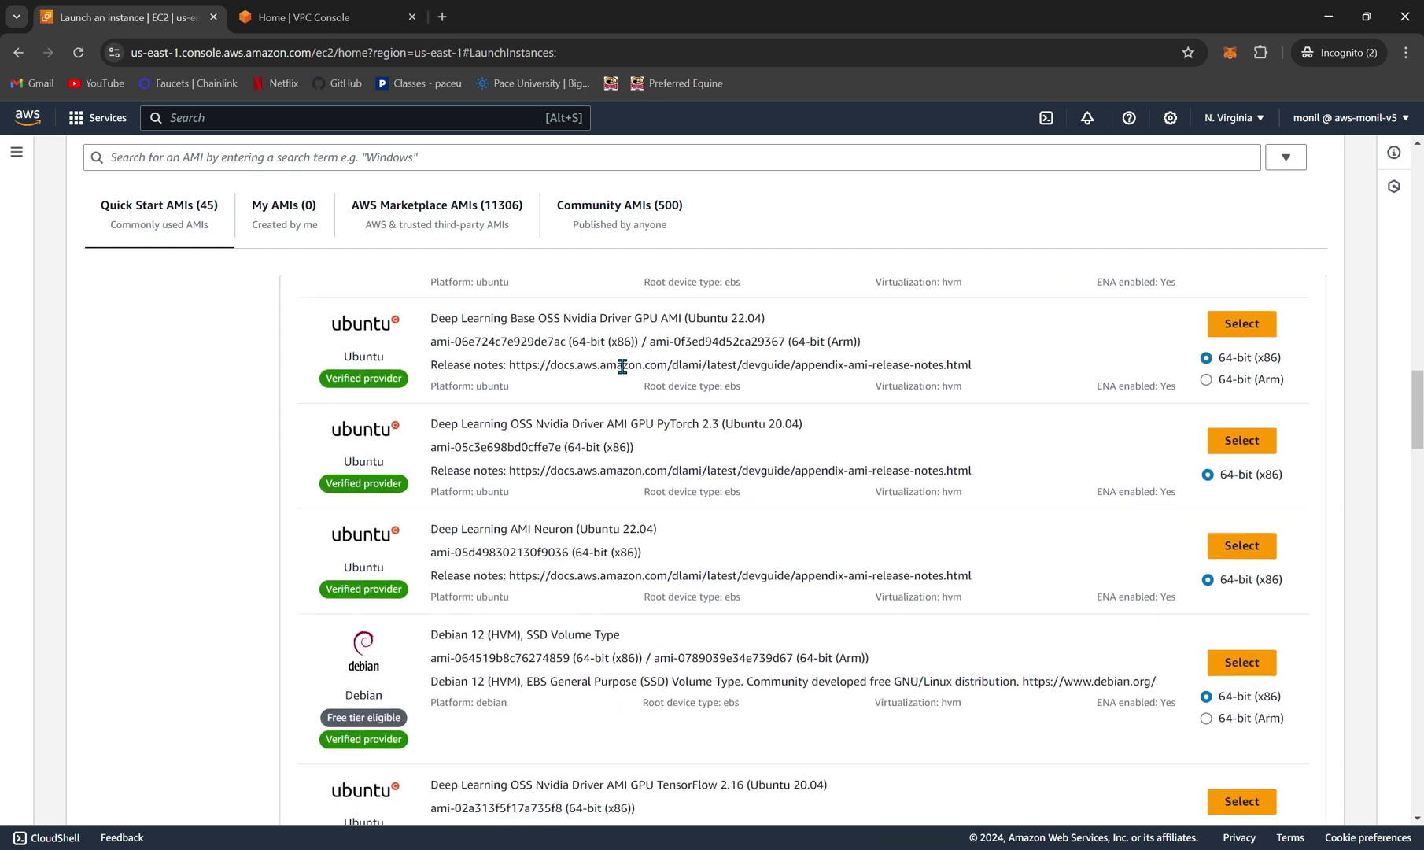
scroll(621, 366, down, 5)
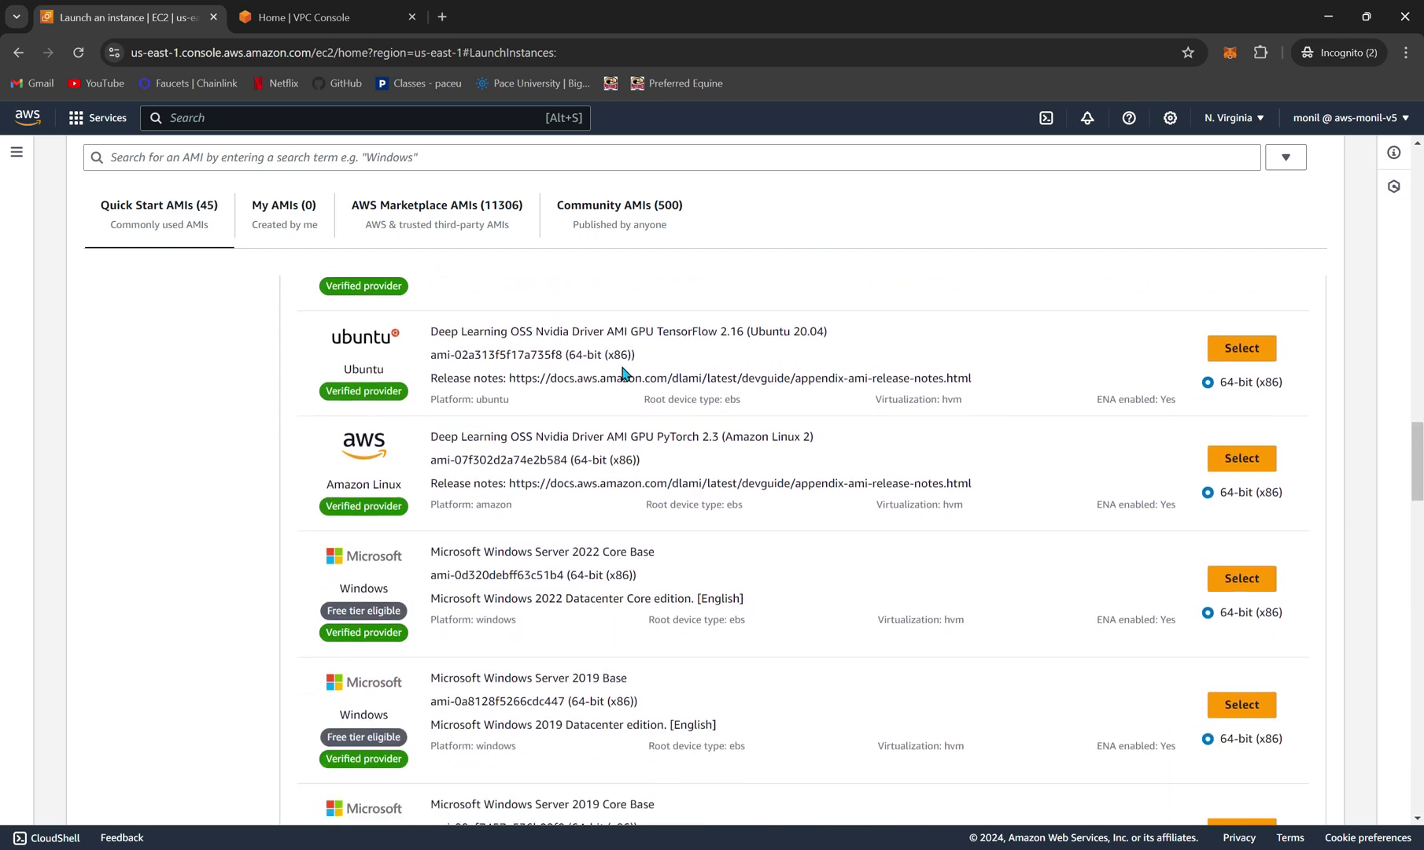
scroll(622, 368, up, 1)
scroll(622, 372, up, 15)
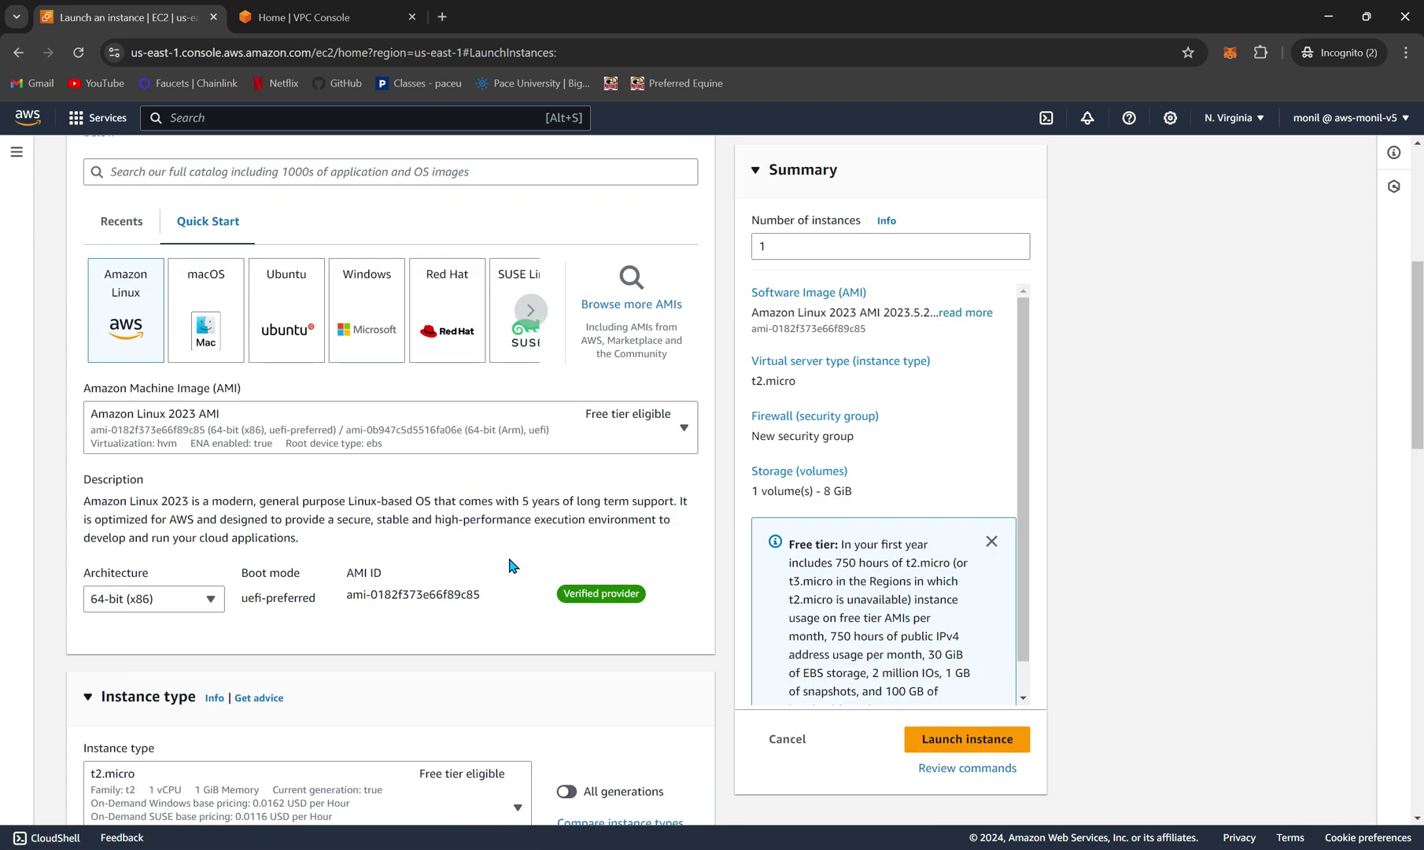
Look through the available instance types and their pricing, keeping t2.micro for the instance
scroll(509, 565, down, 4)
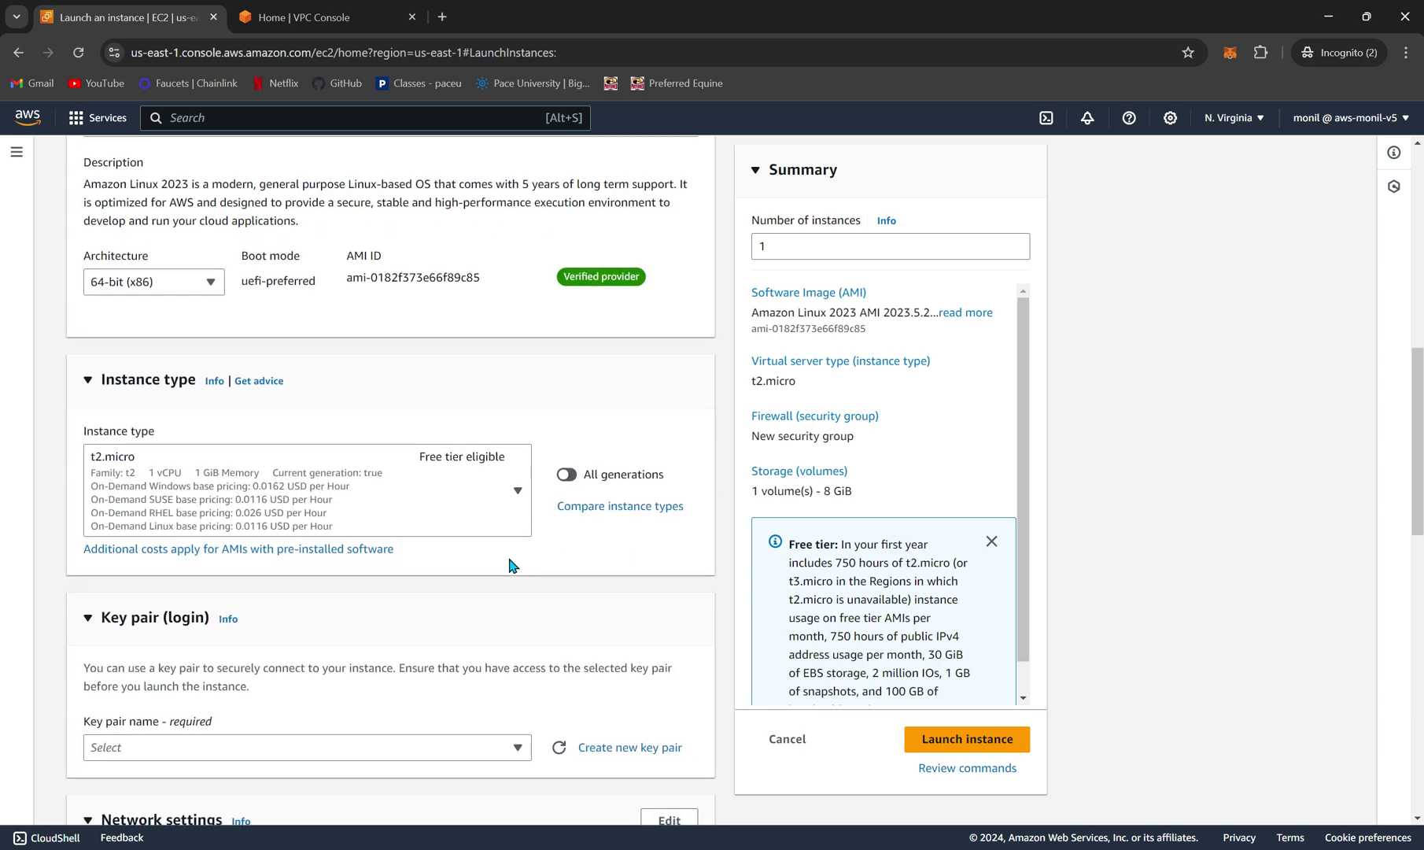
scroll(510, 565, up, 8)
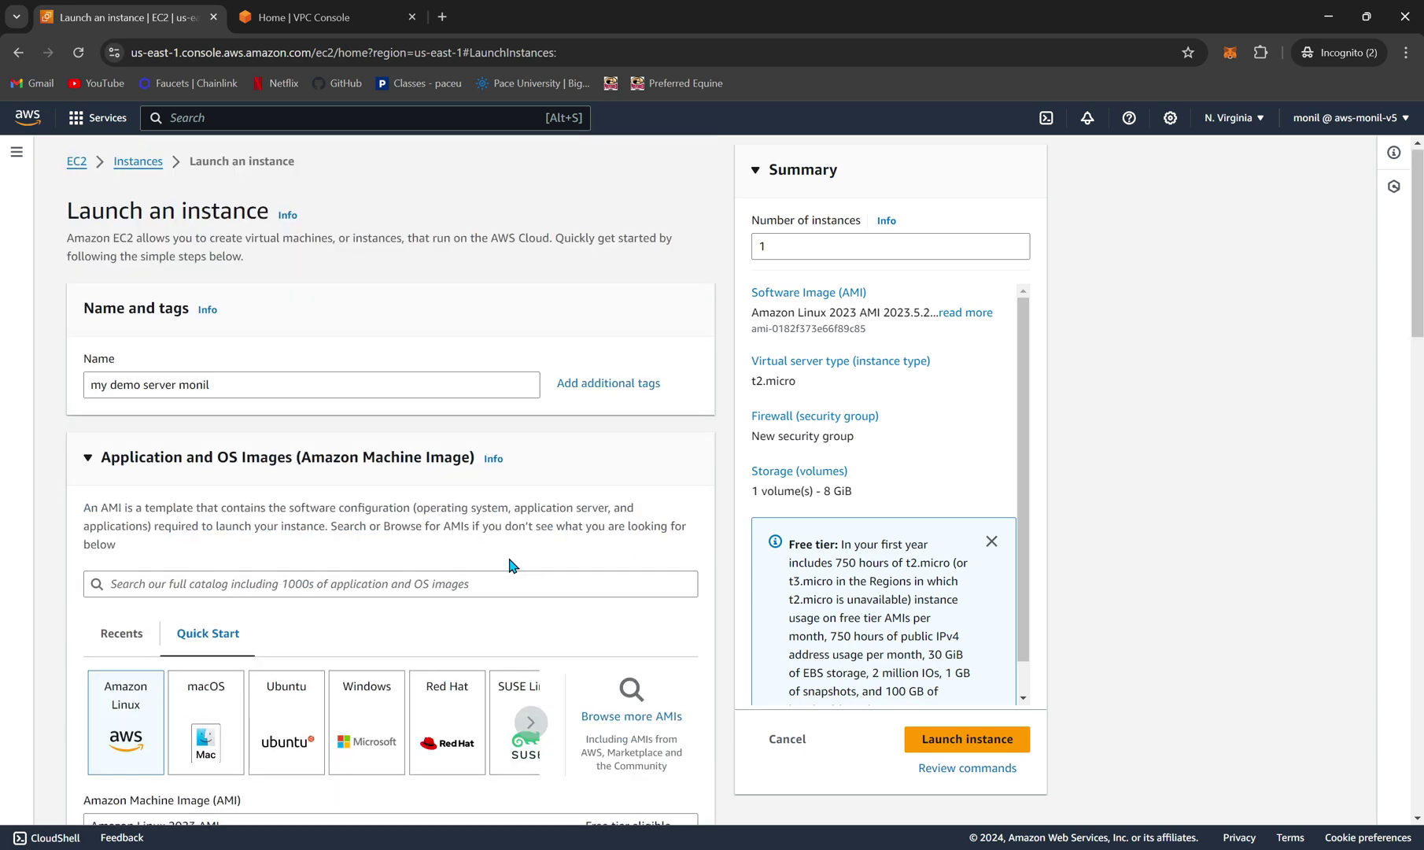
scroll(510, 565, down, 10)
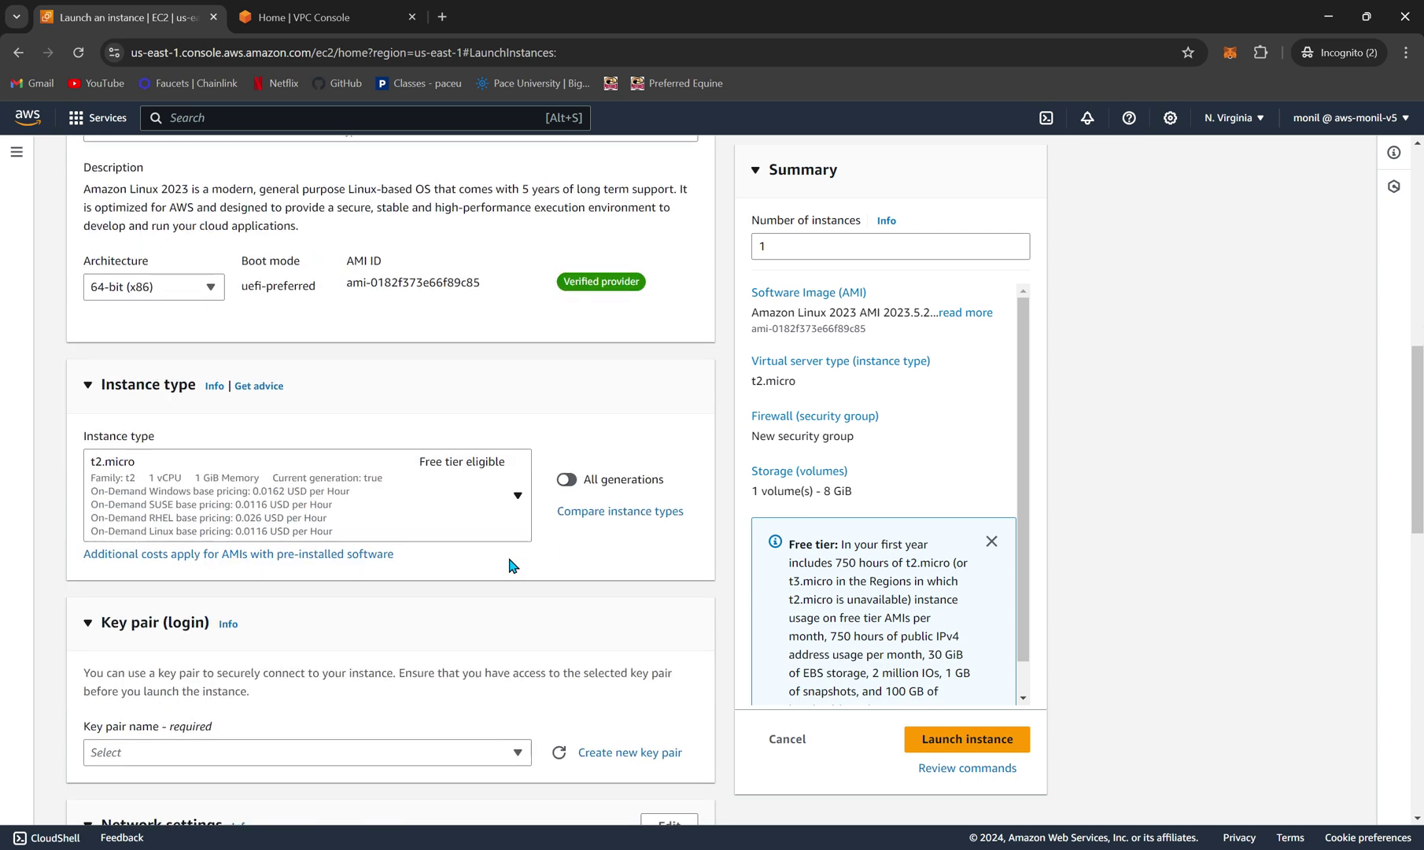
scroll(510, 564, down, 1)
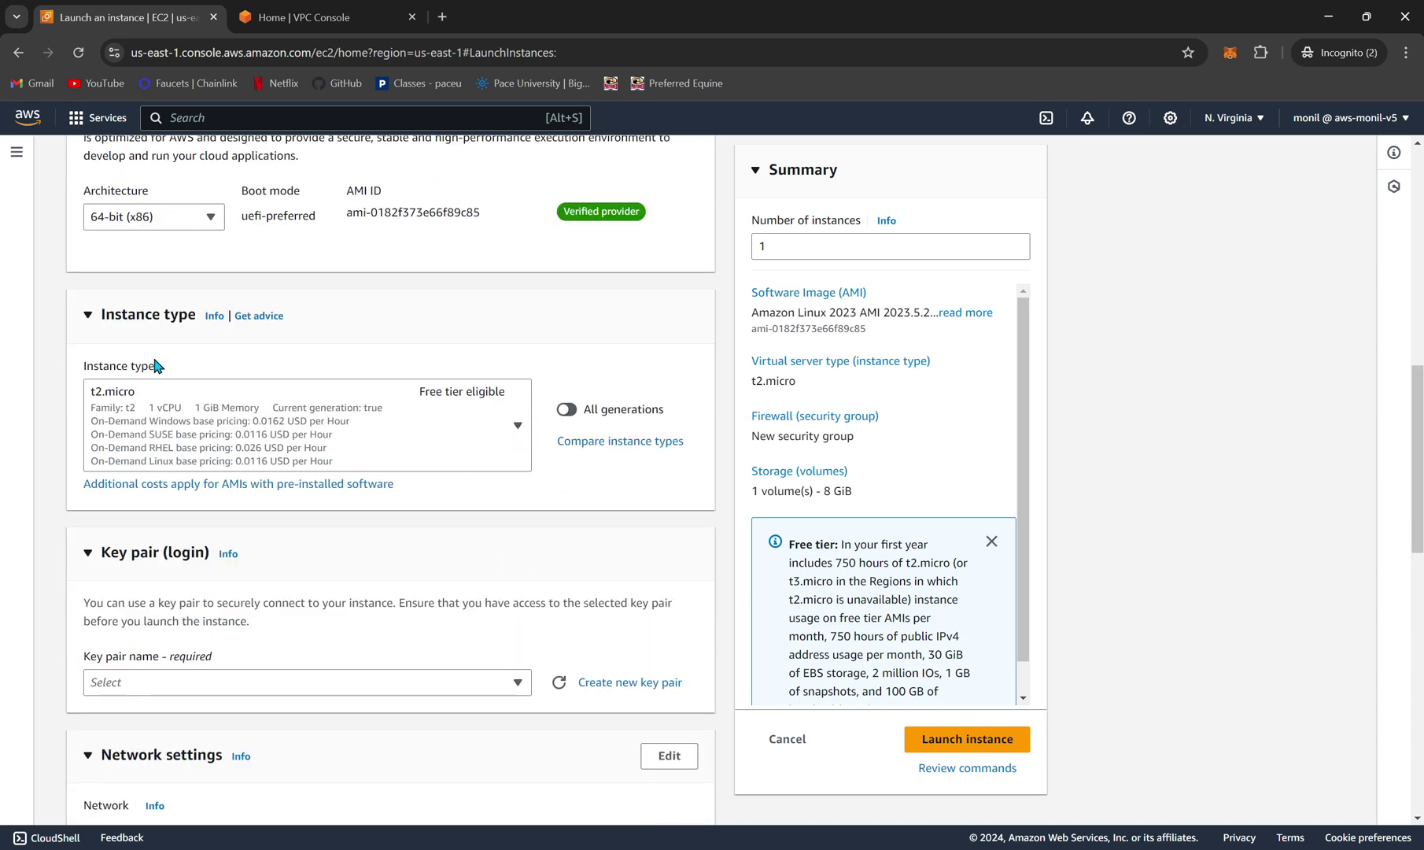
click(455, 445)
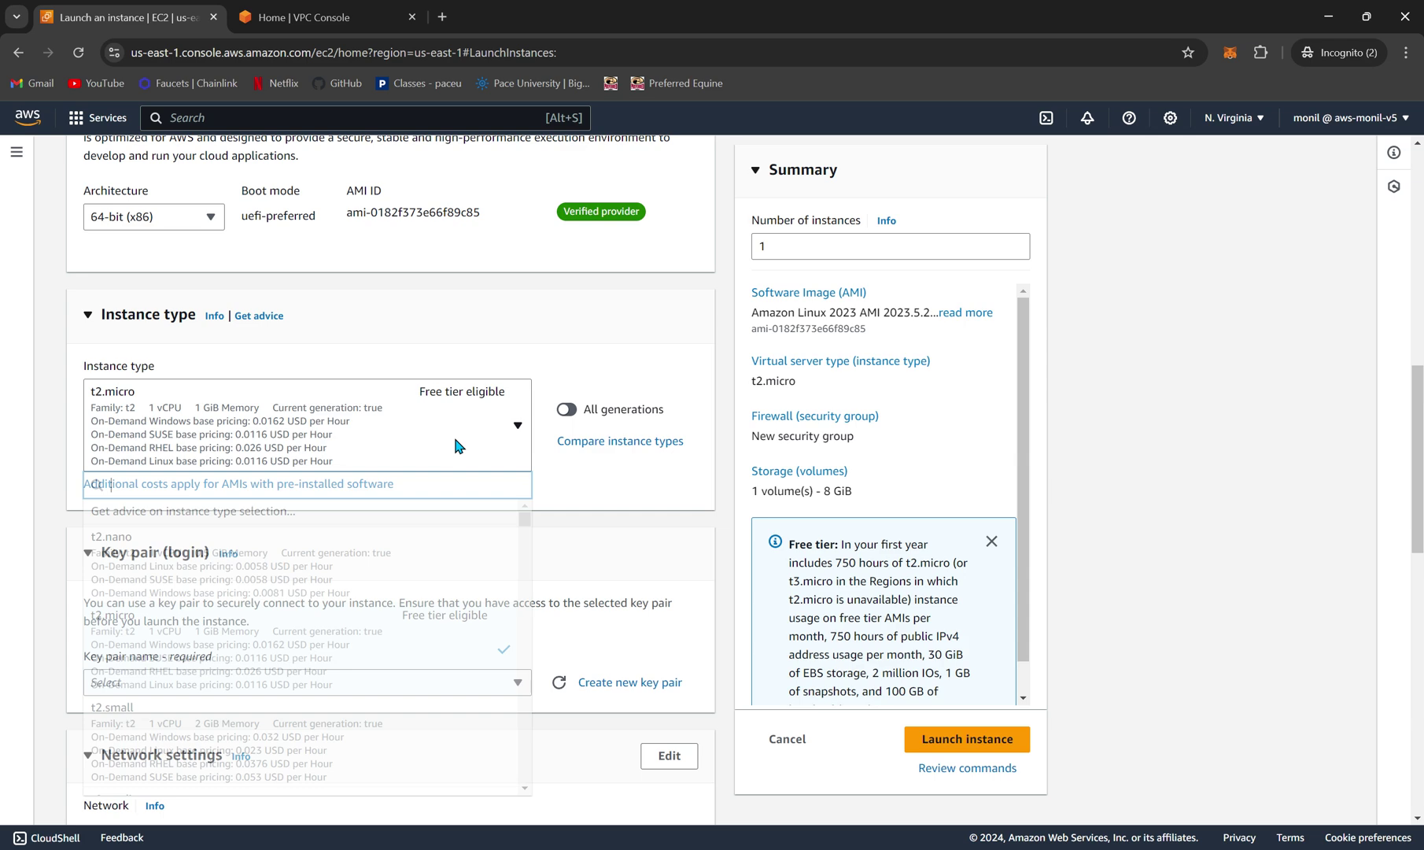
scroll(403, 646, down, 10)
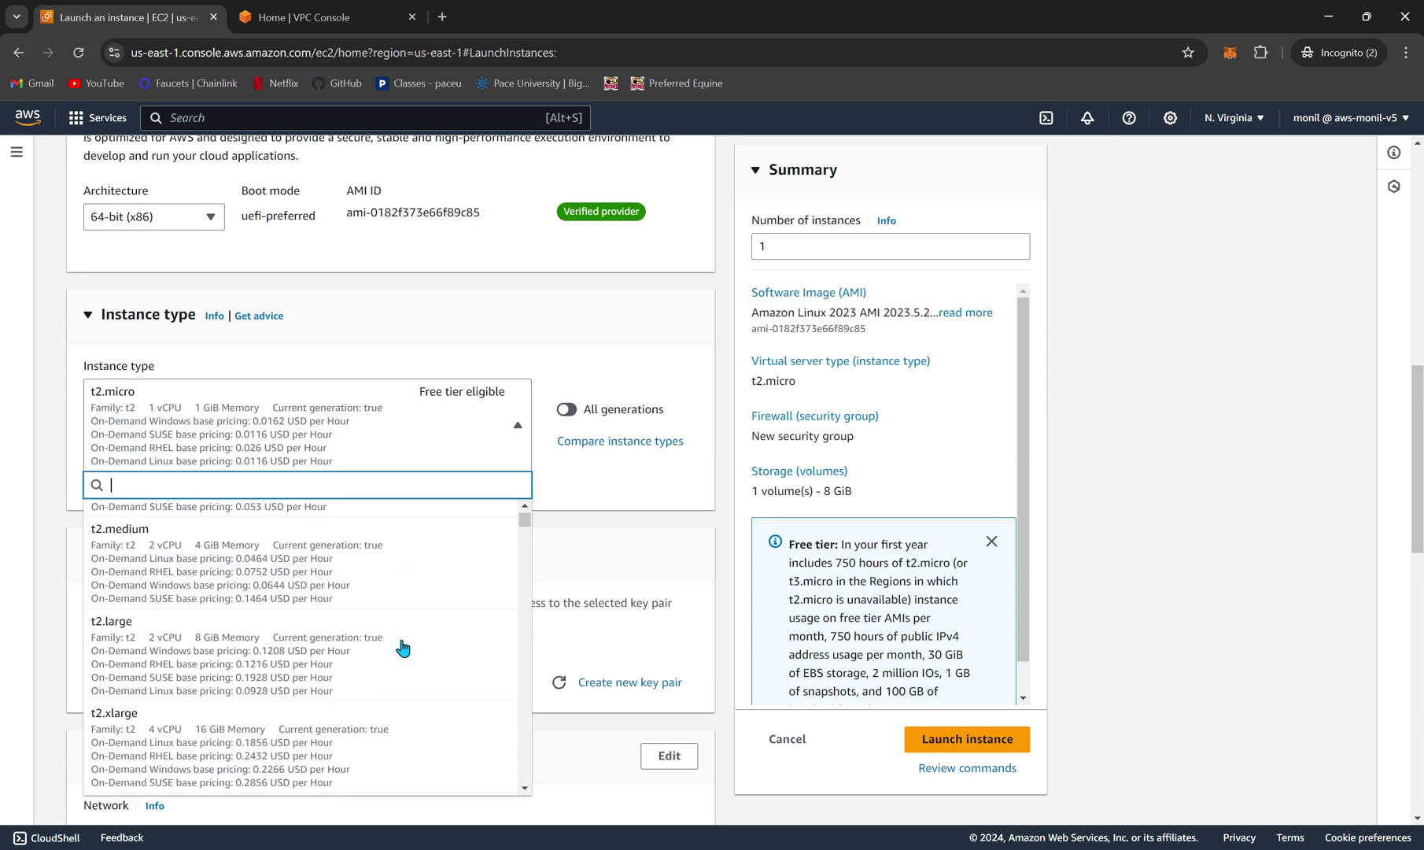
scroll(403, 646, up, 5)
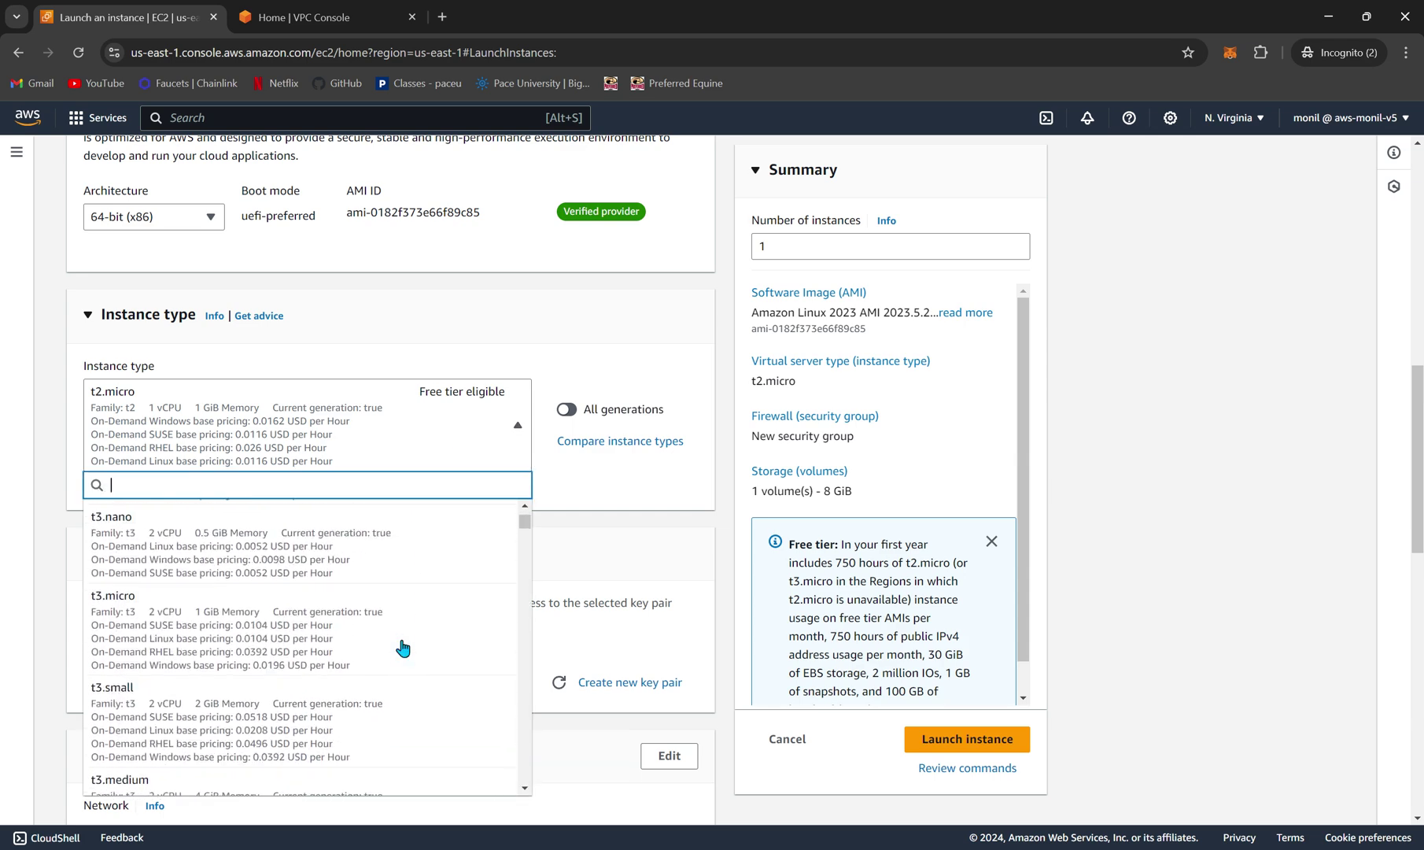
scroll(403, 647, up, 8)
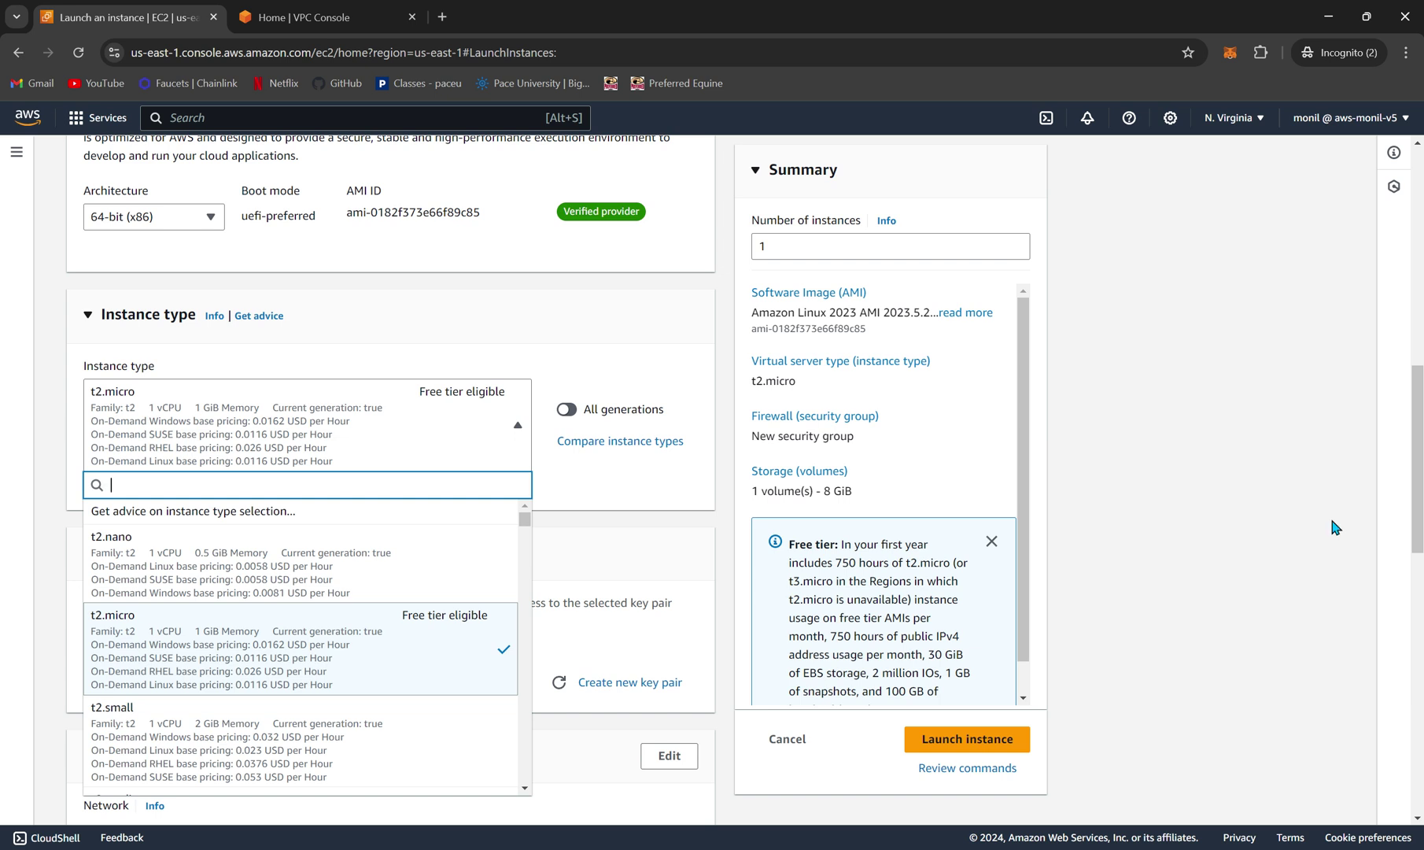
click(1209, 526)
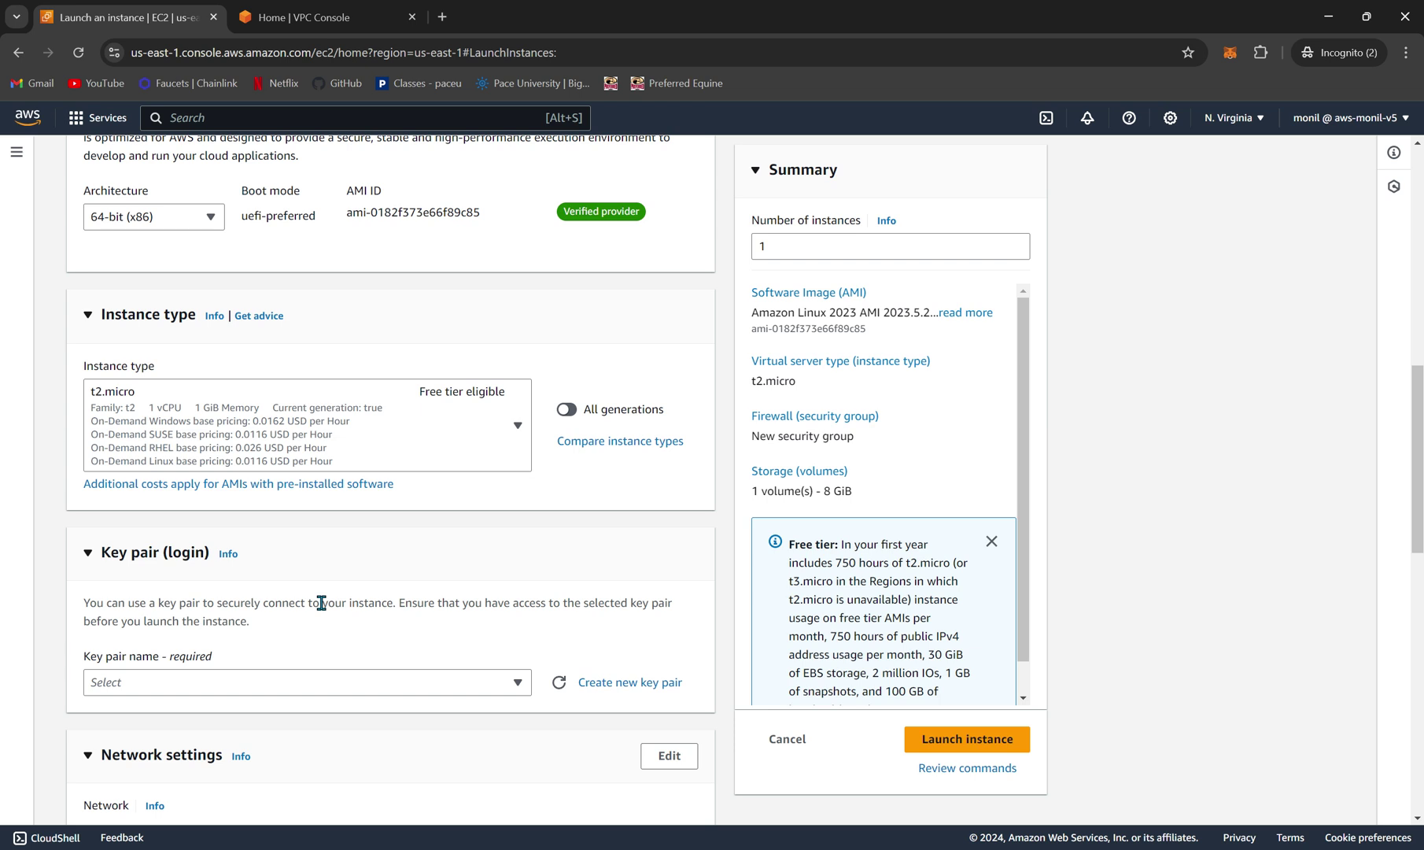
Check which key pair choices the instance's login section offers, without picking one
scroll(321, 602, down, 1)
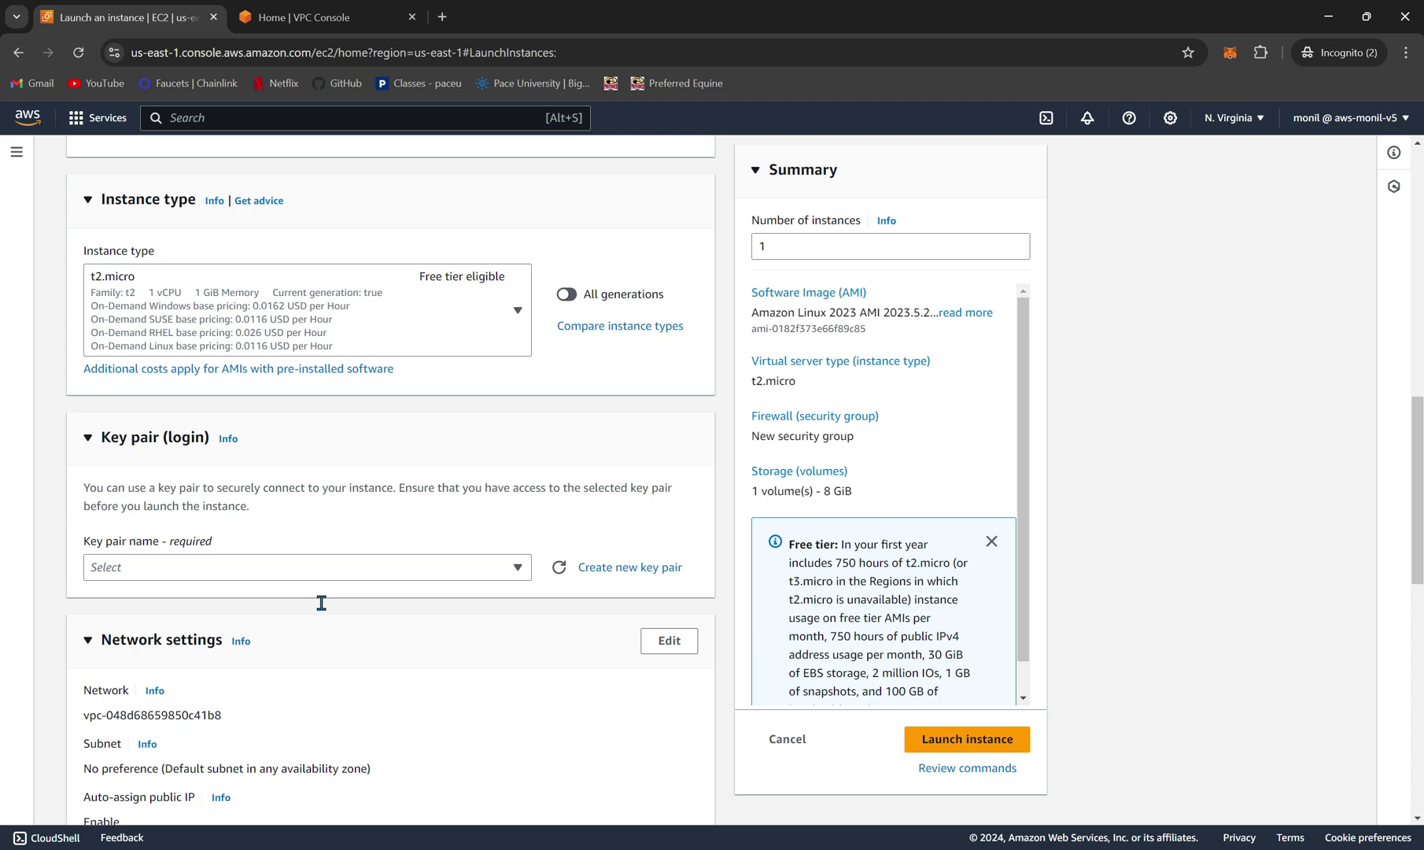
scroll(321, 602, down, 1)
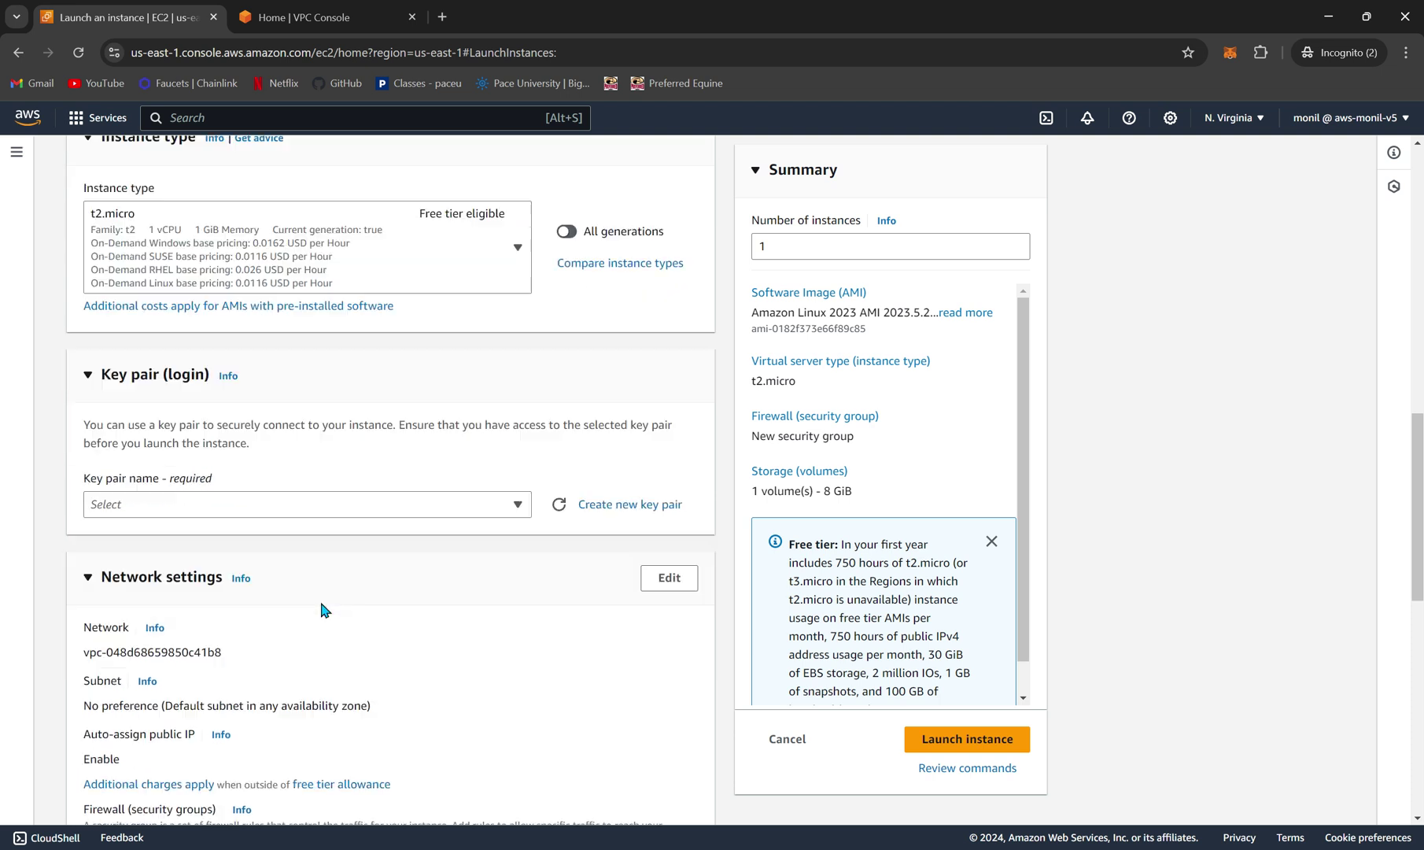
click(427, 508)
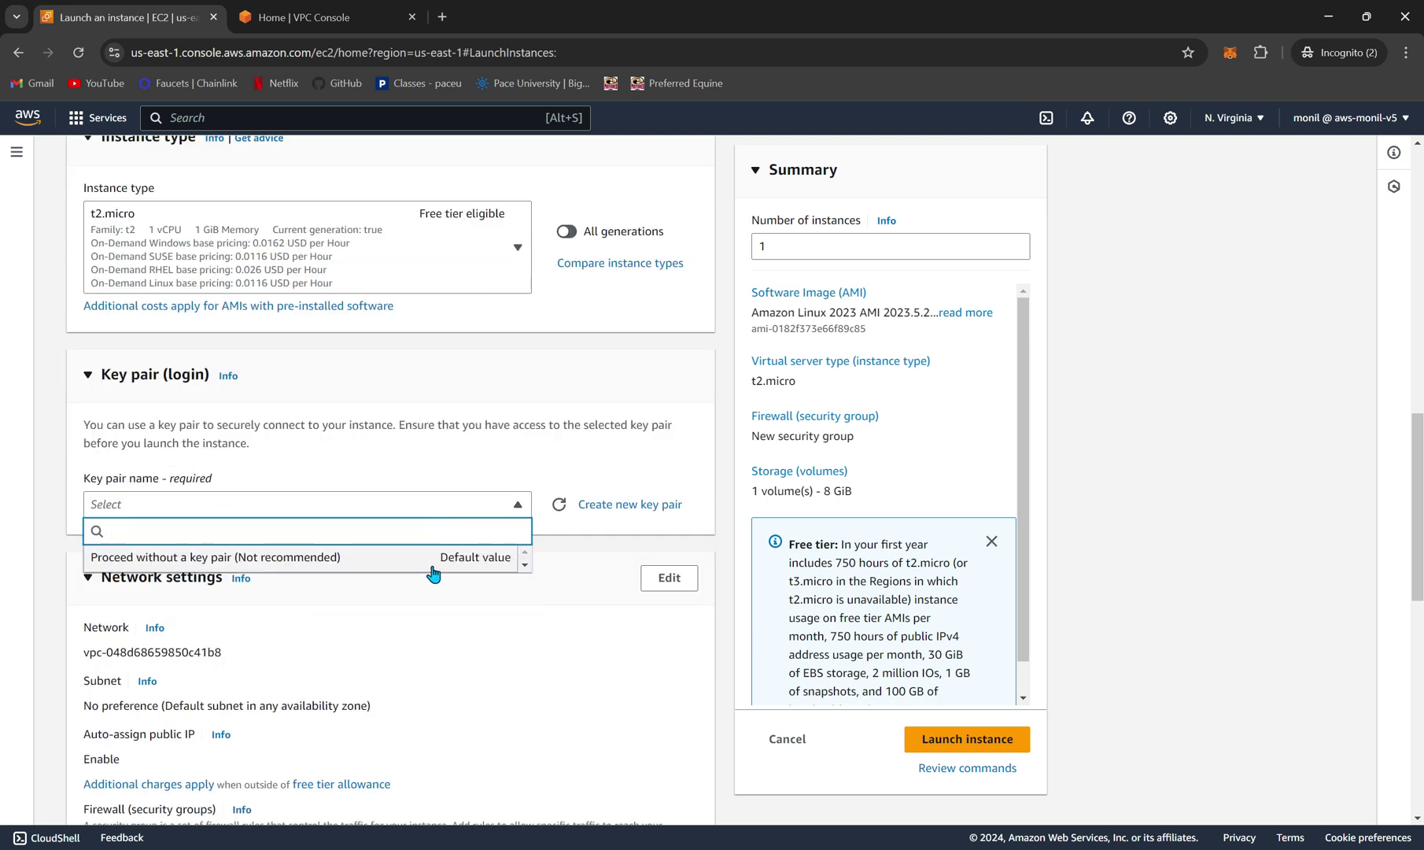
click(305, 612)
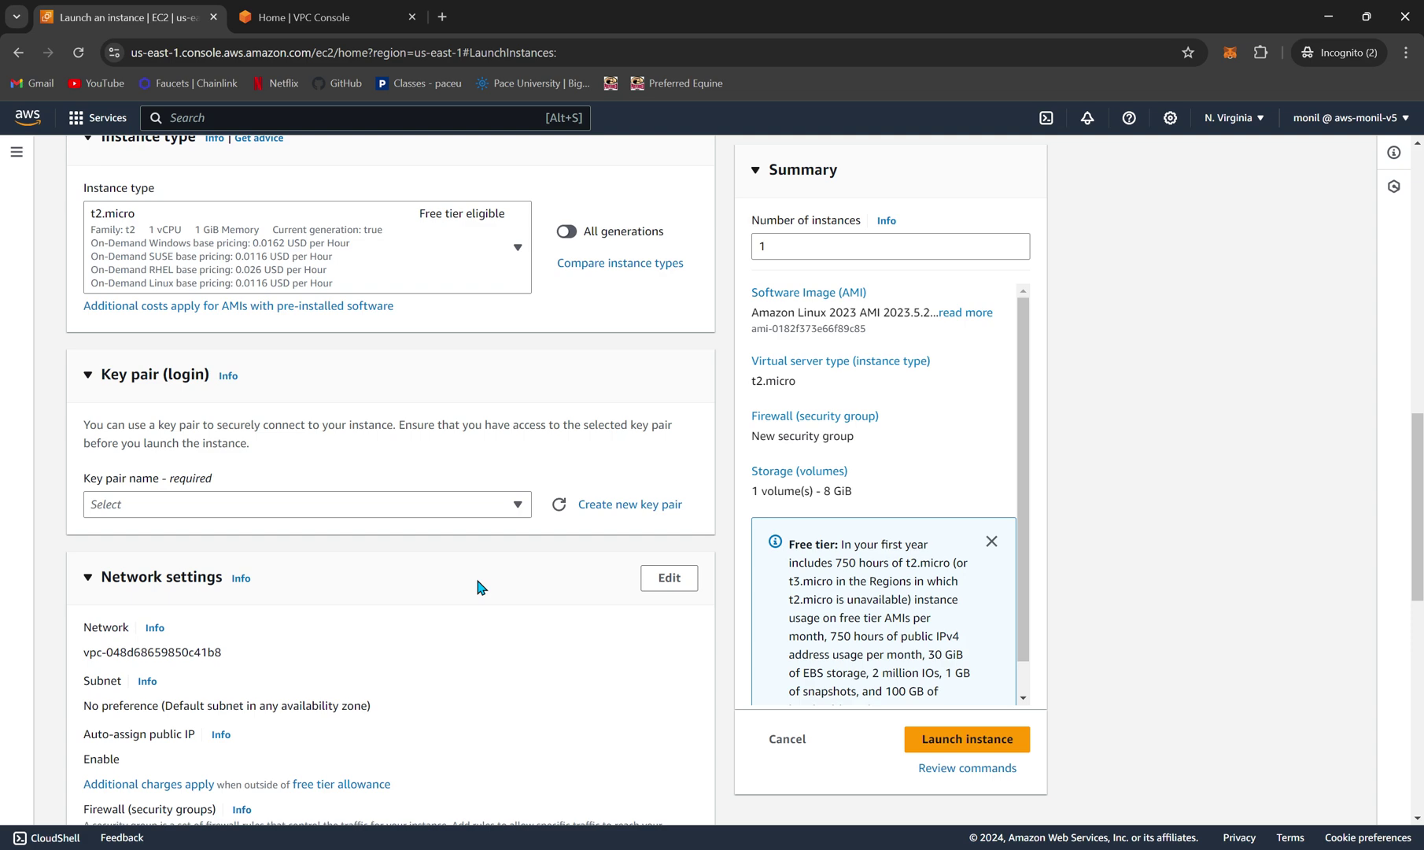
Create an RSA key pair named demoserver in .pem format and save its private key file in Downloads
scroll(487, 581, down, 1)
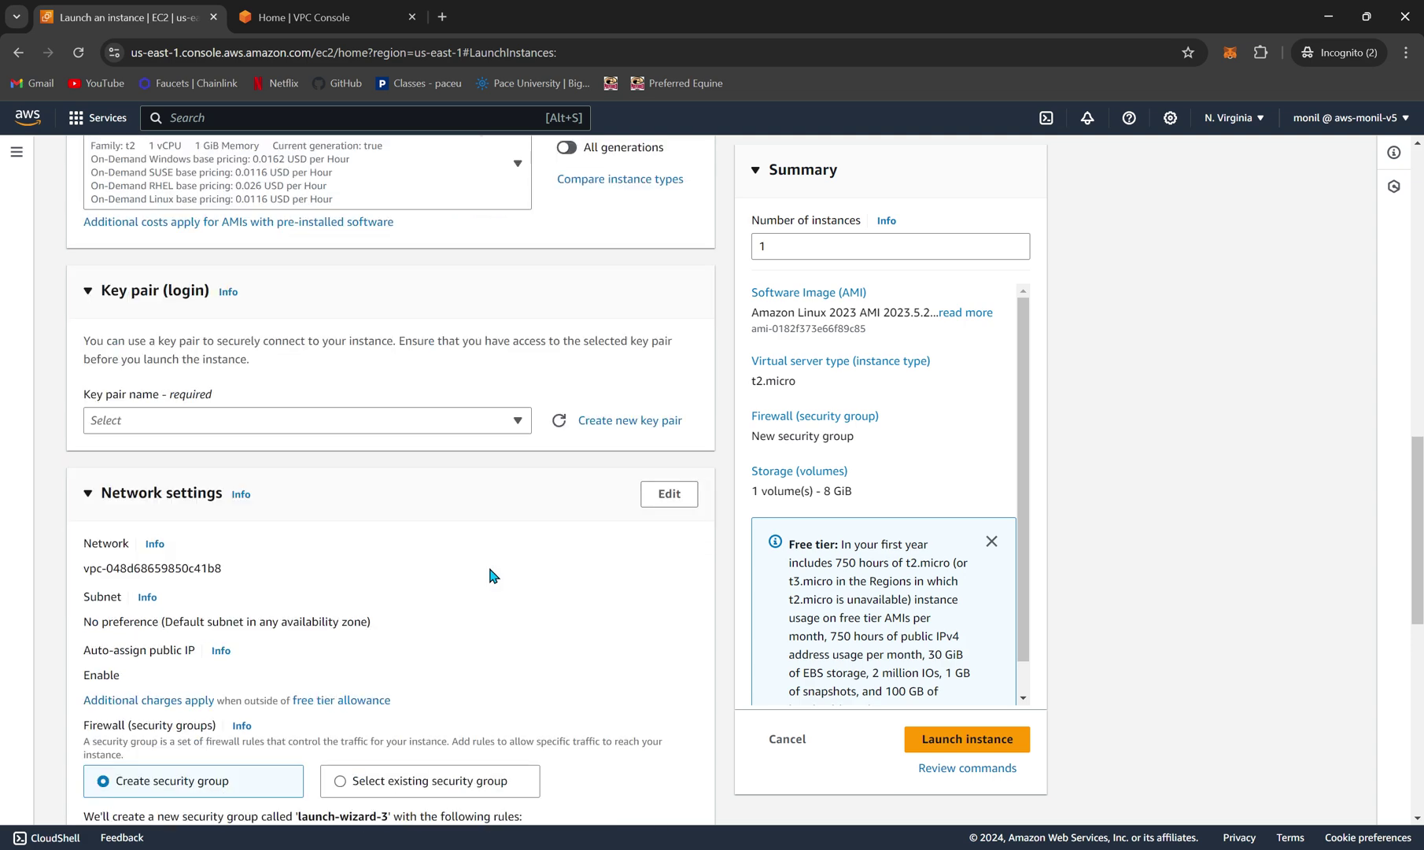
click(623, 420)
click(597, 328)
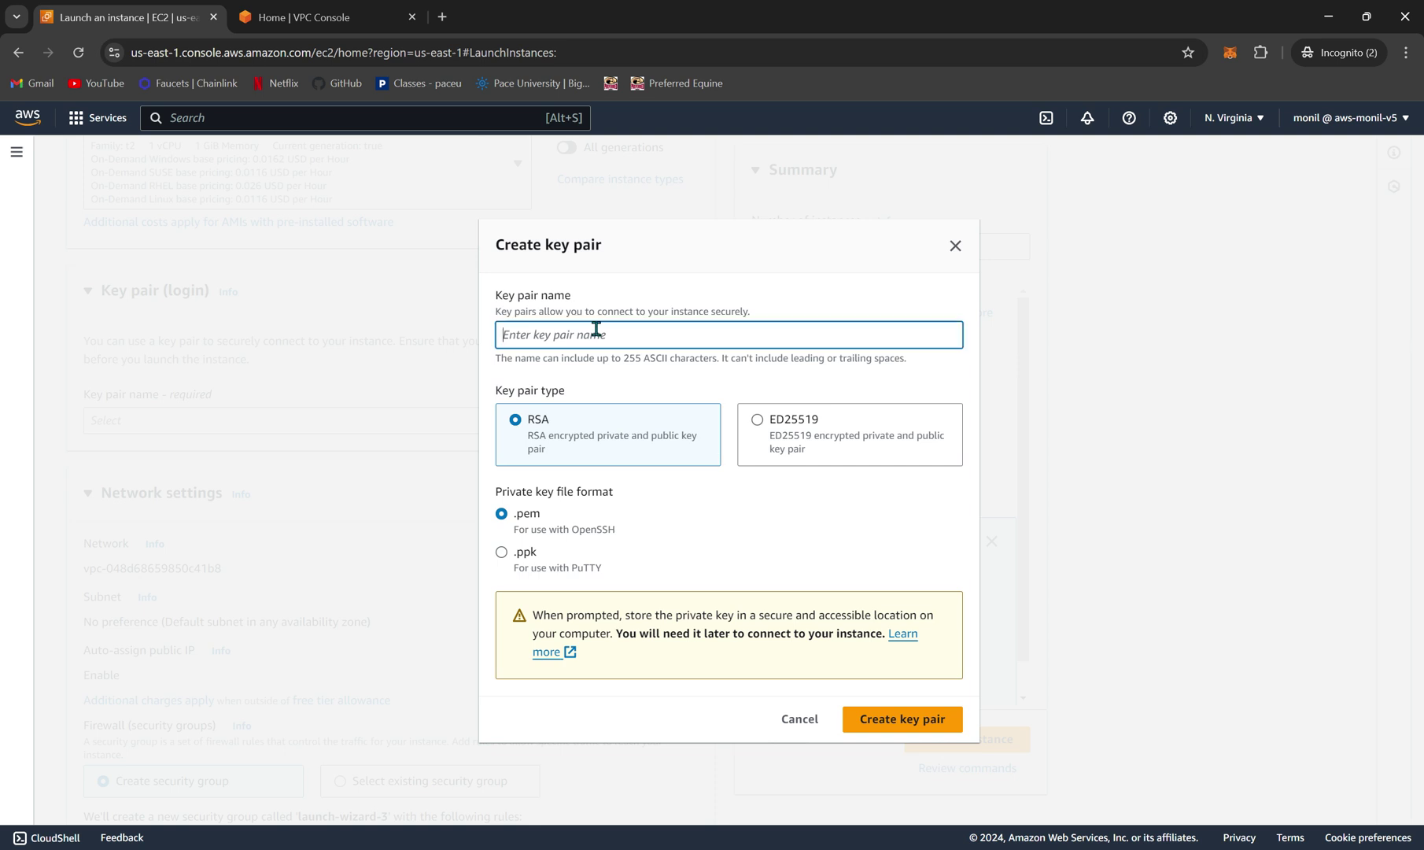
text(demoserver)
click(616, 450)
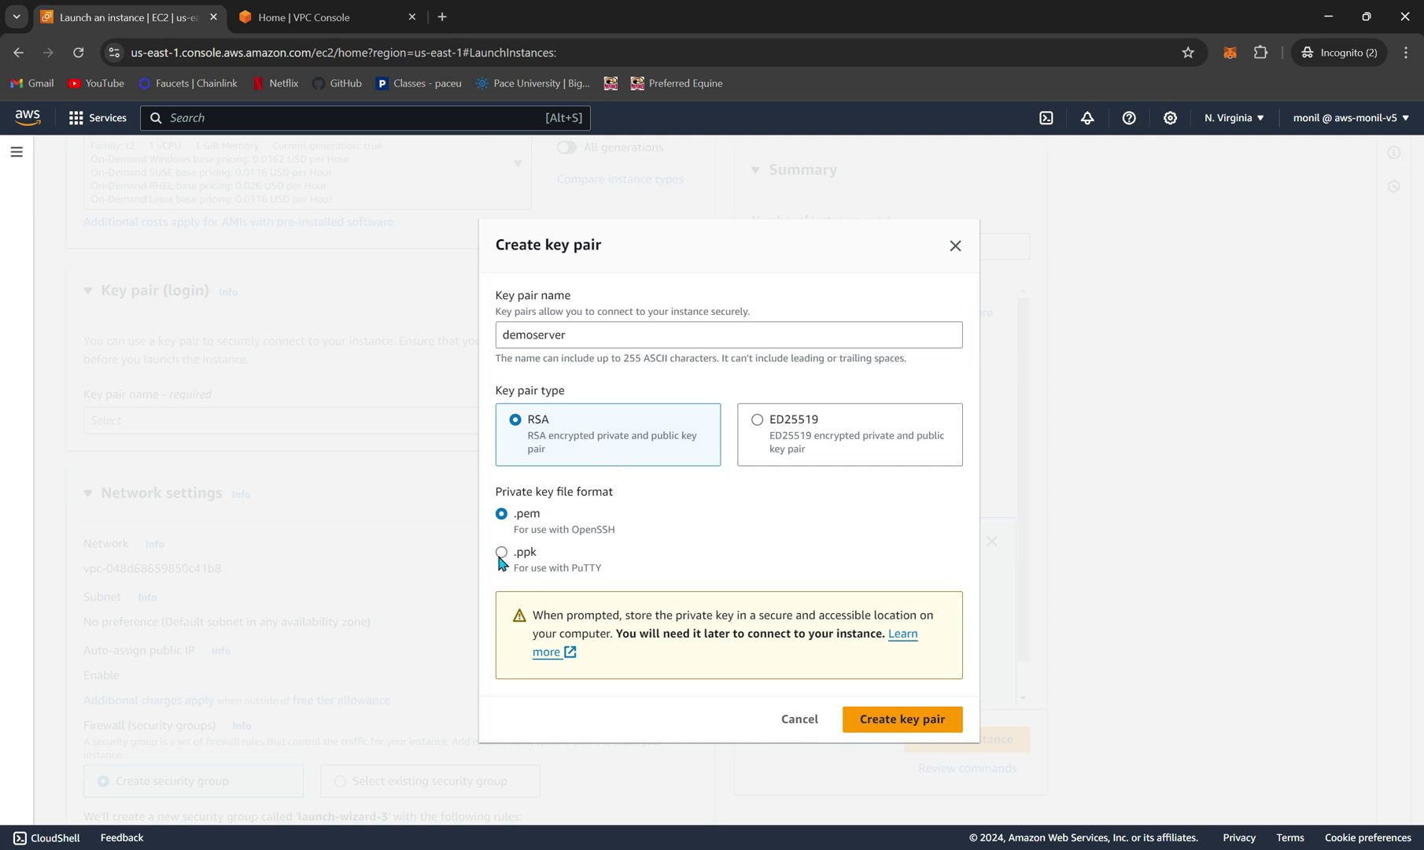
click(525, 560)
click(544, 525)
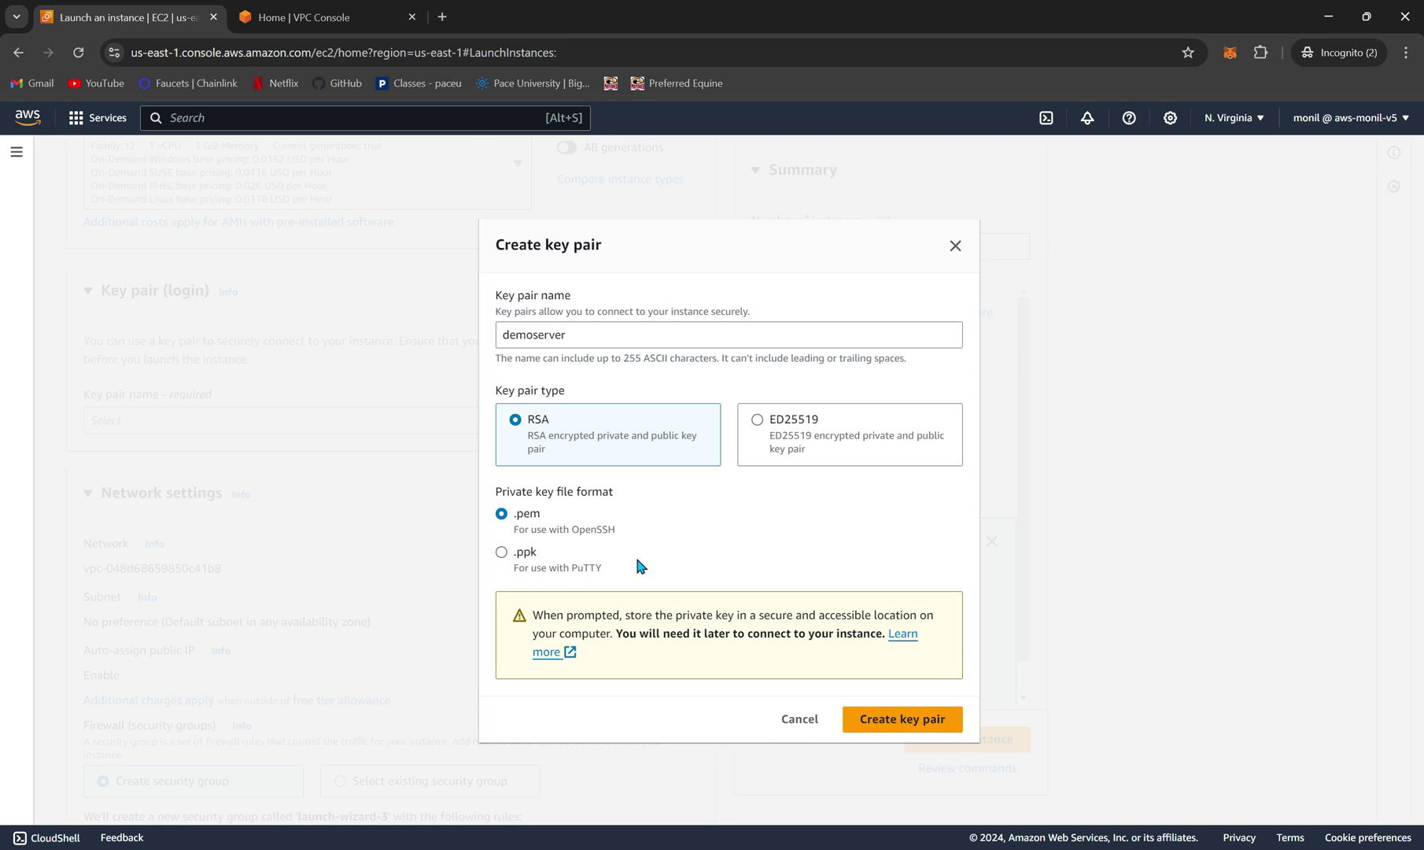
click(924, 721)
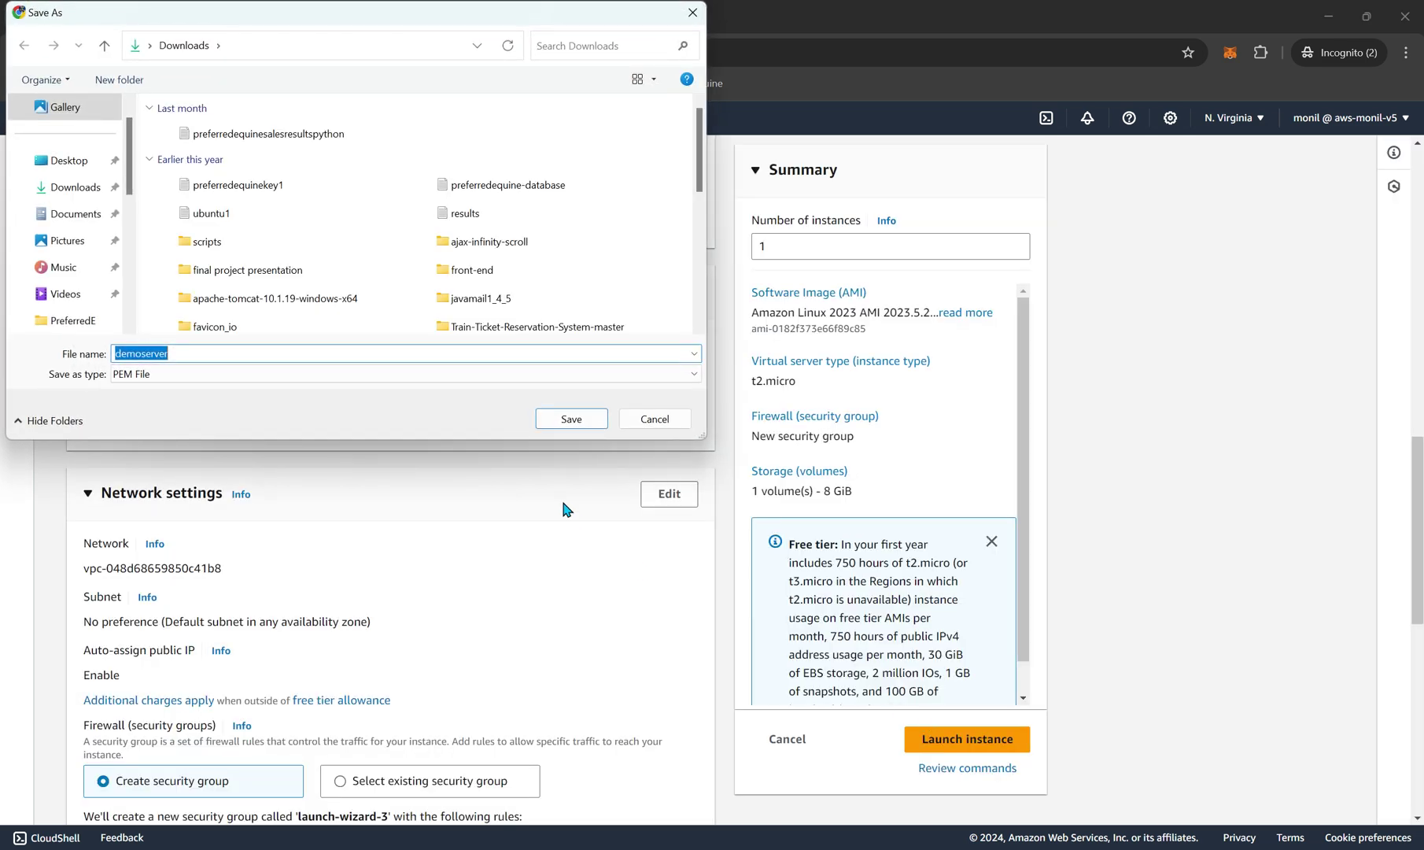
click(571, 421)
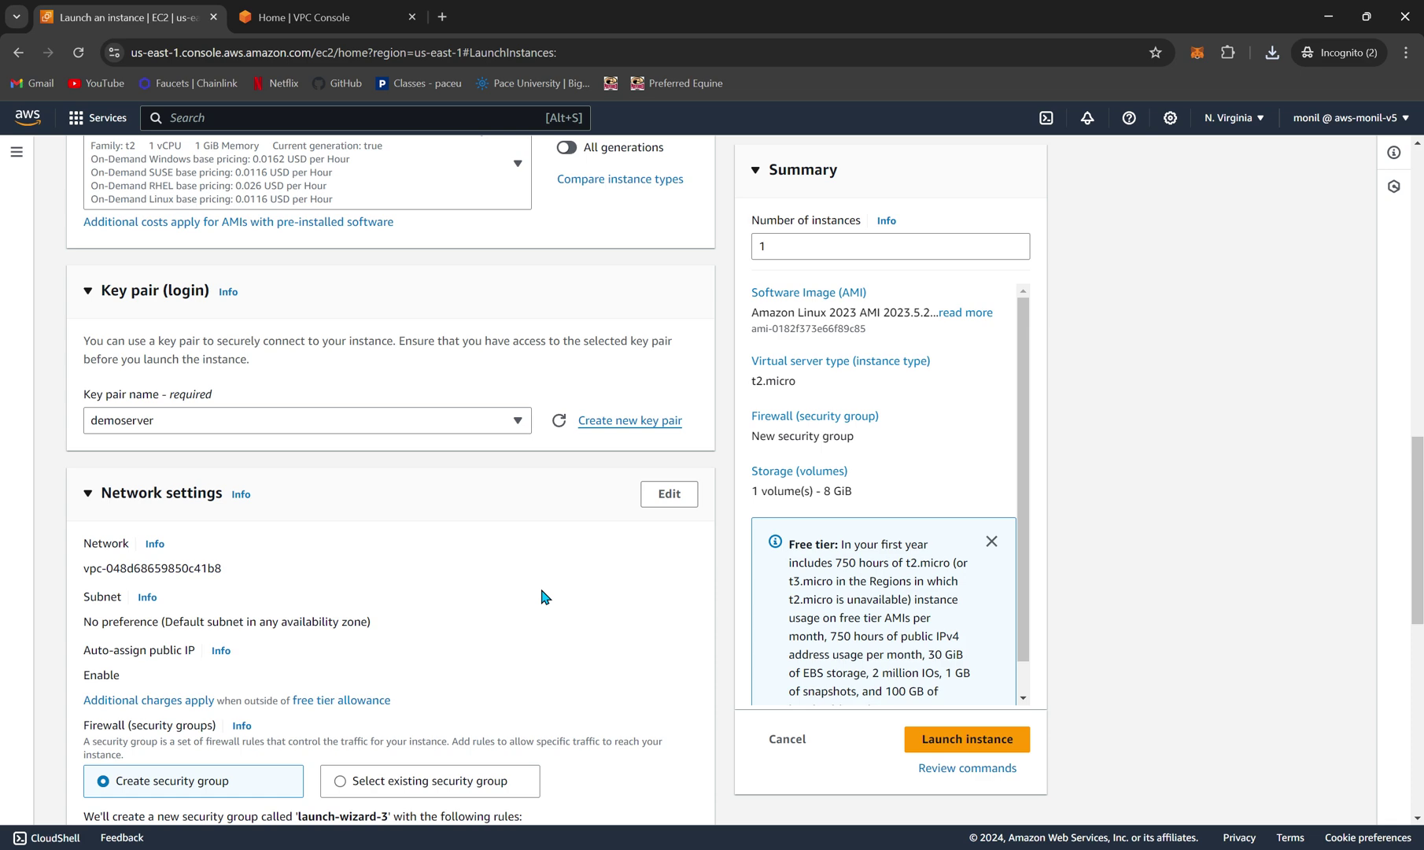
Edit the instance's network settings and set its VPC to my-vpc-monil
scroll(544, 596, down, 1)
scroll(544, 596, down, 2)
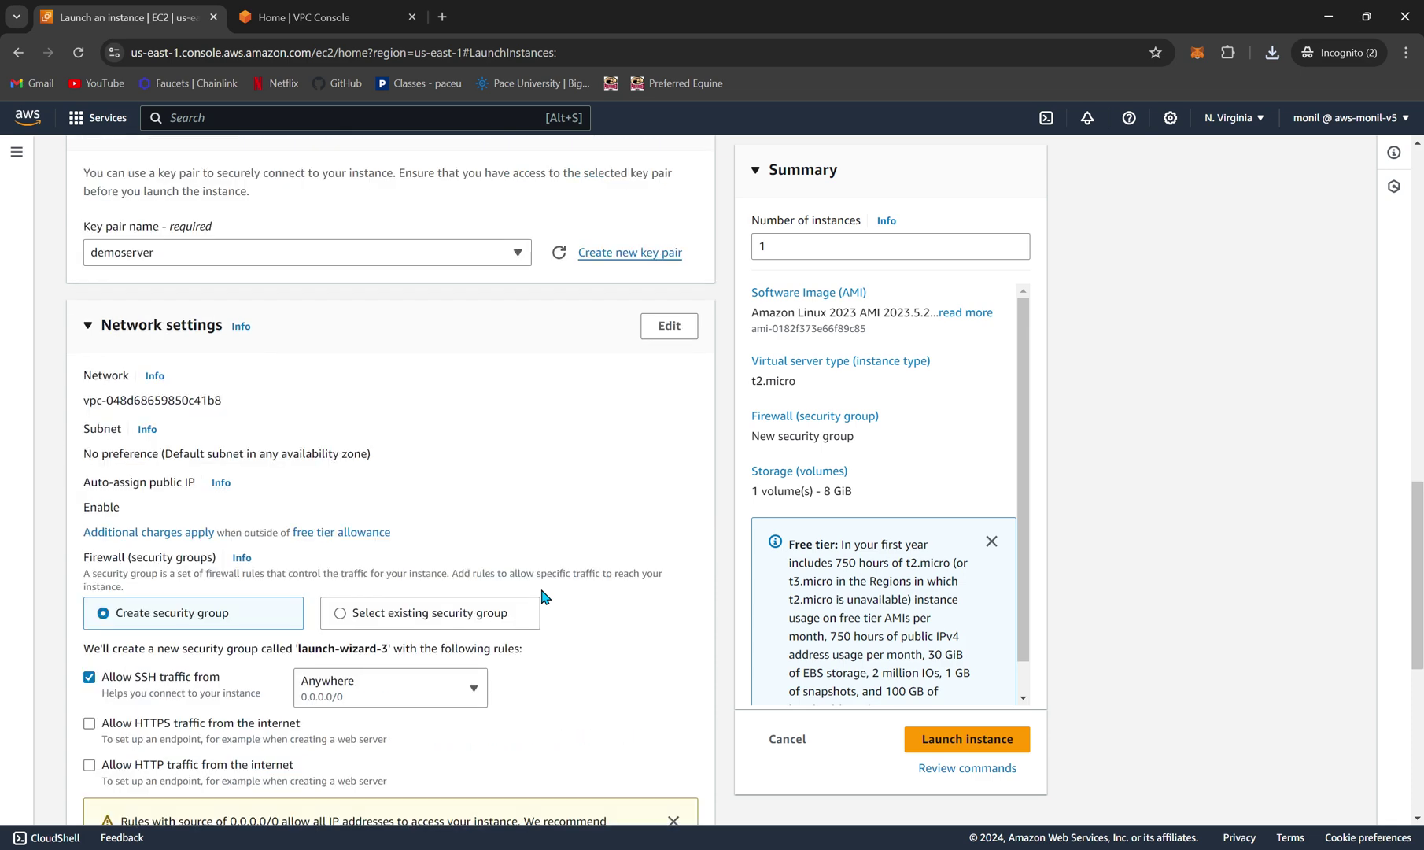
scroll(544, 597, down, 3)
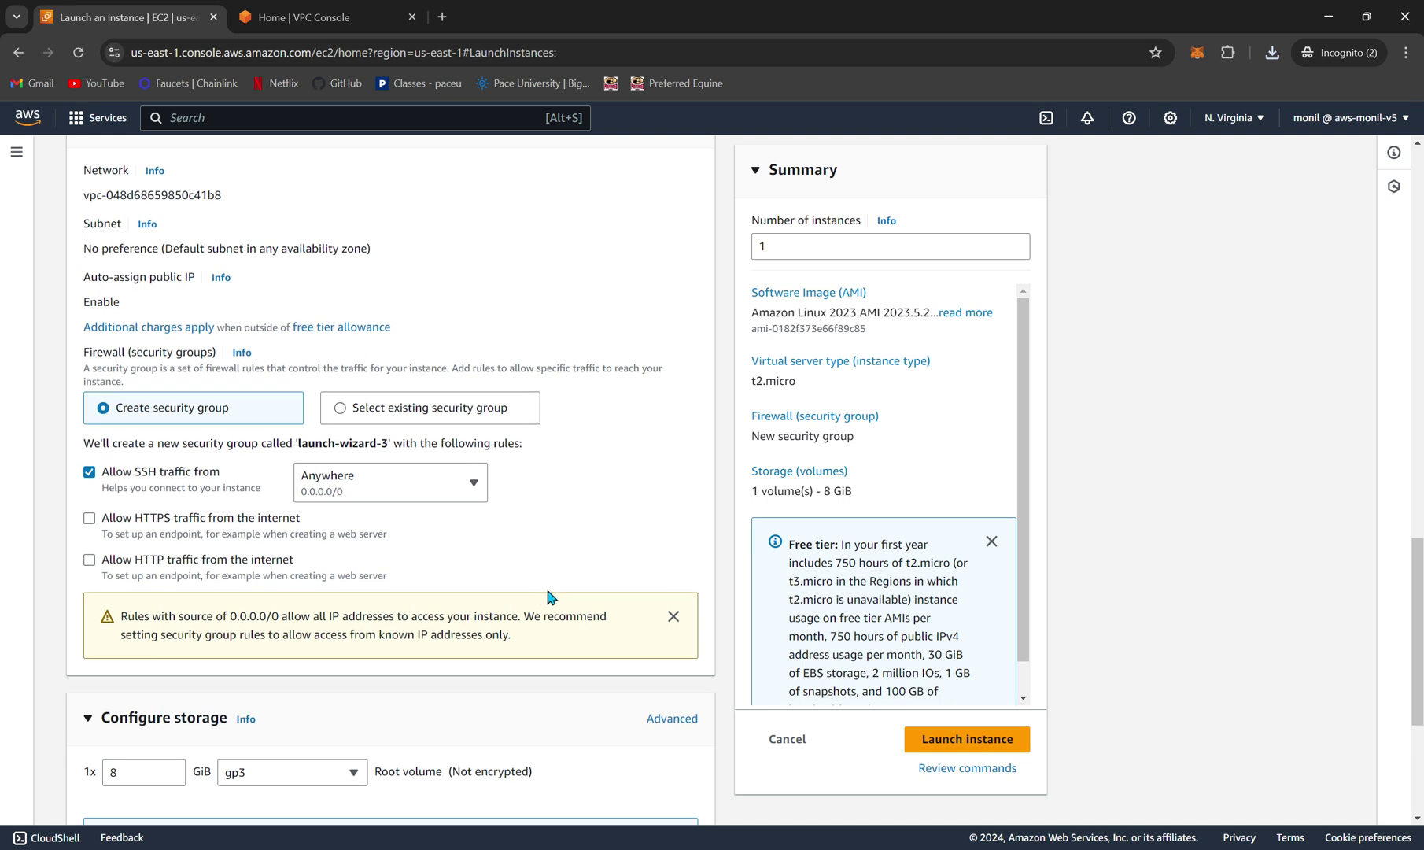
click(674, 616)
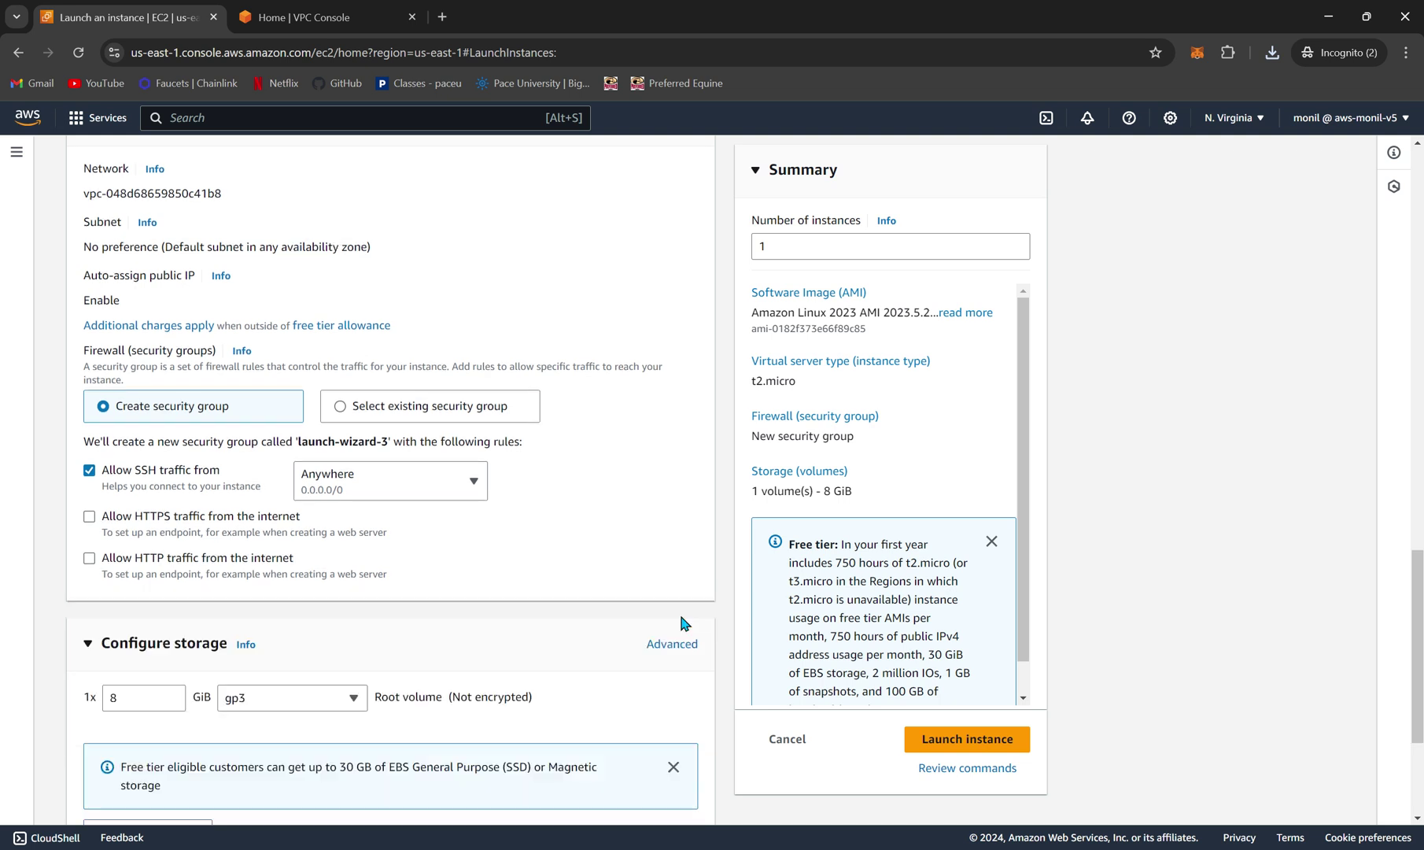
scroll(682, 617, up, 3)
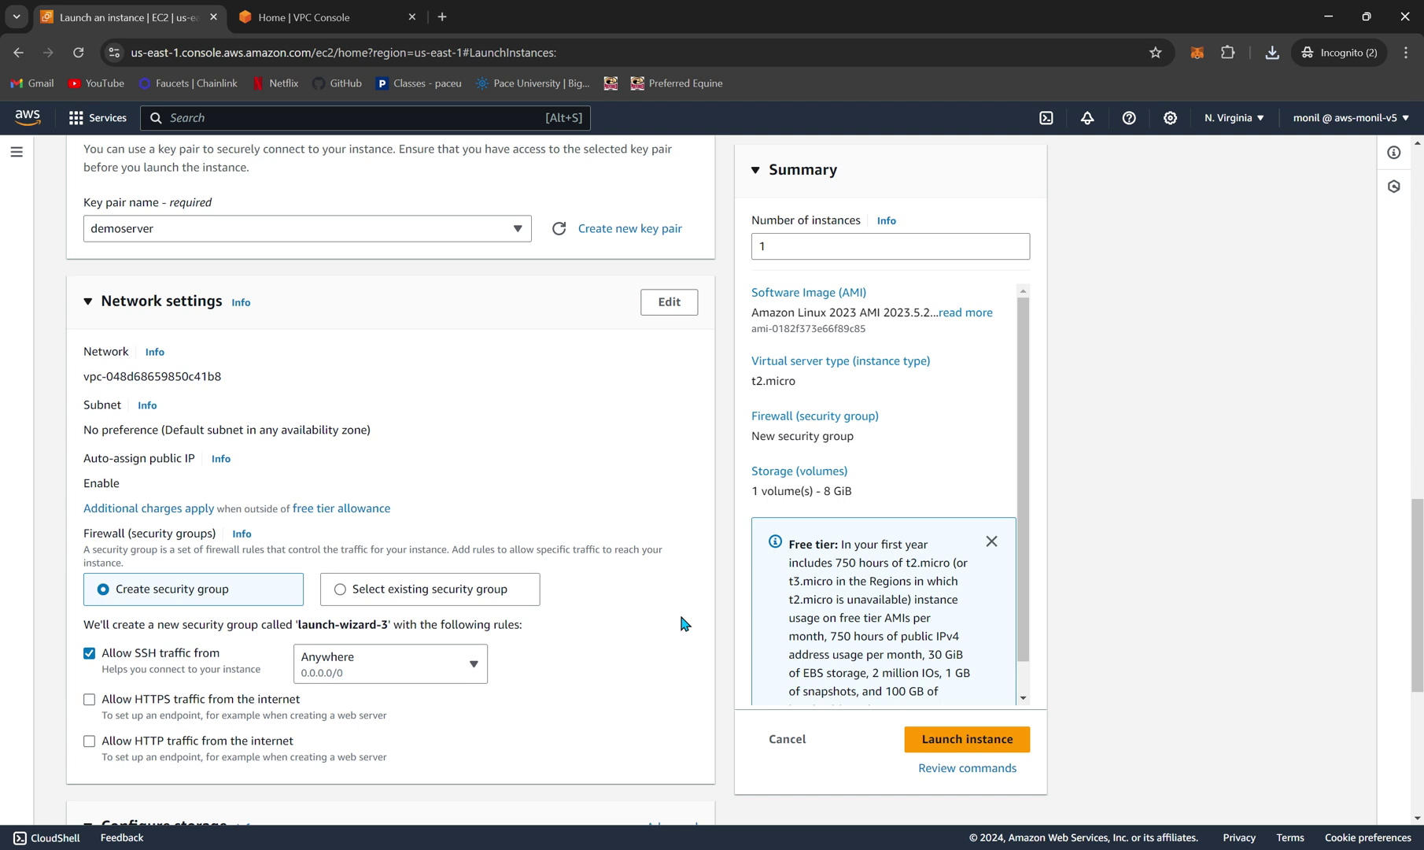
scroll(681, 617, down, 2)
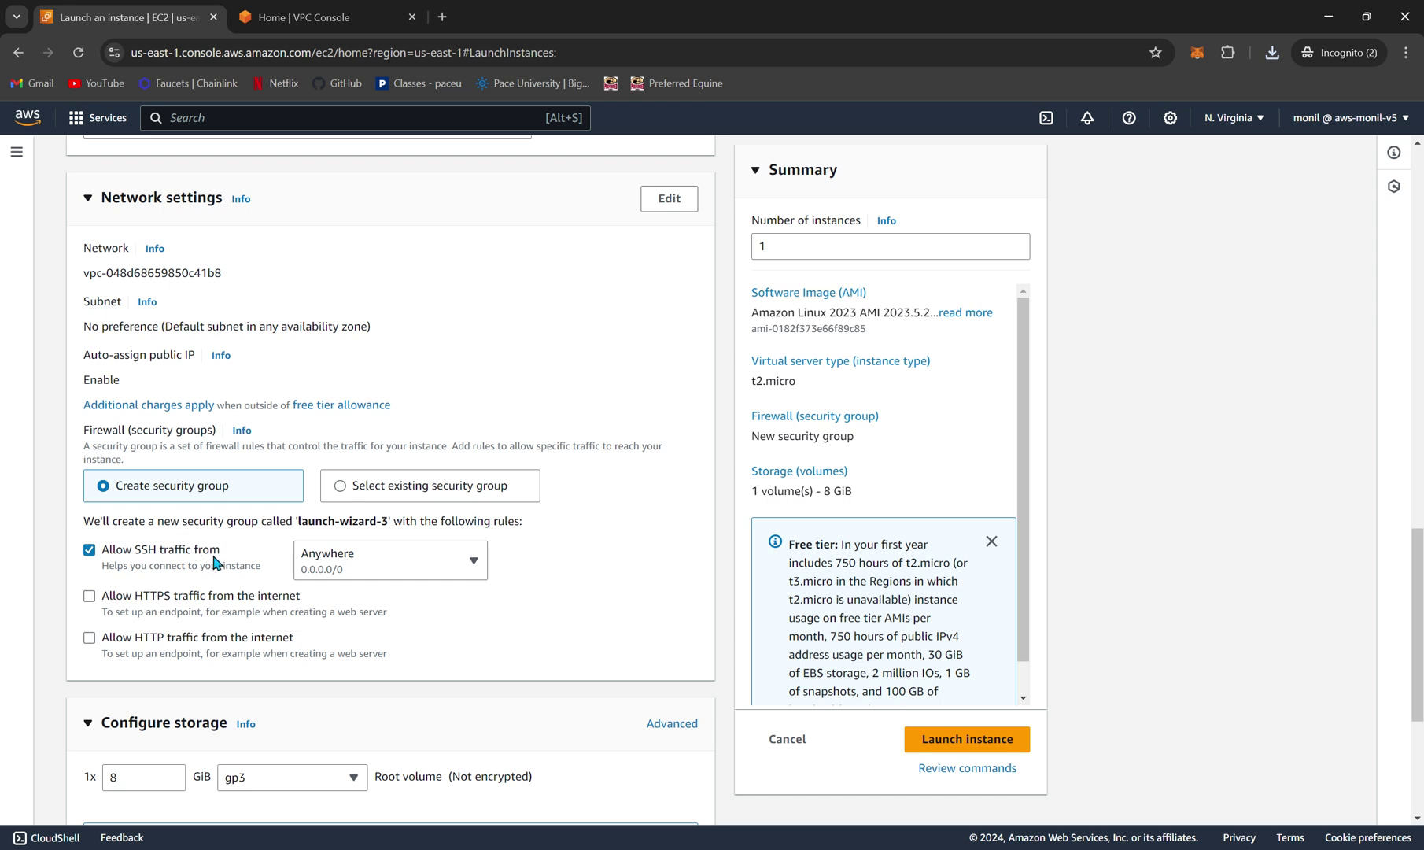
click(681, 203)
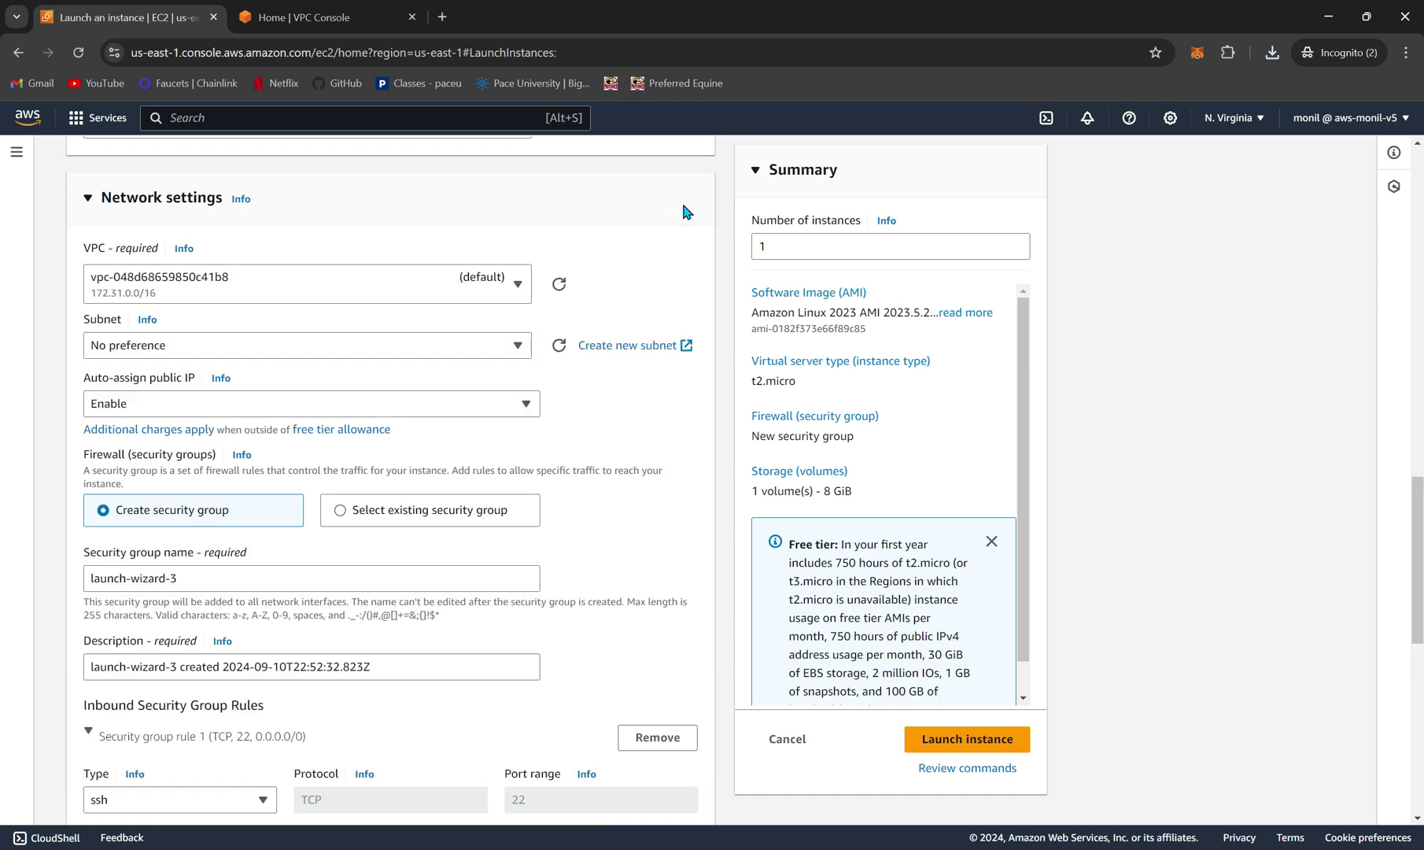
click(467, 288)
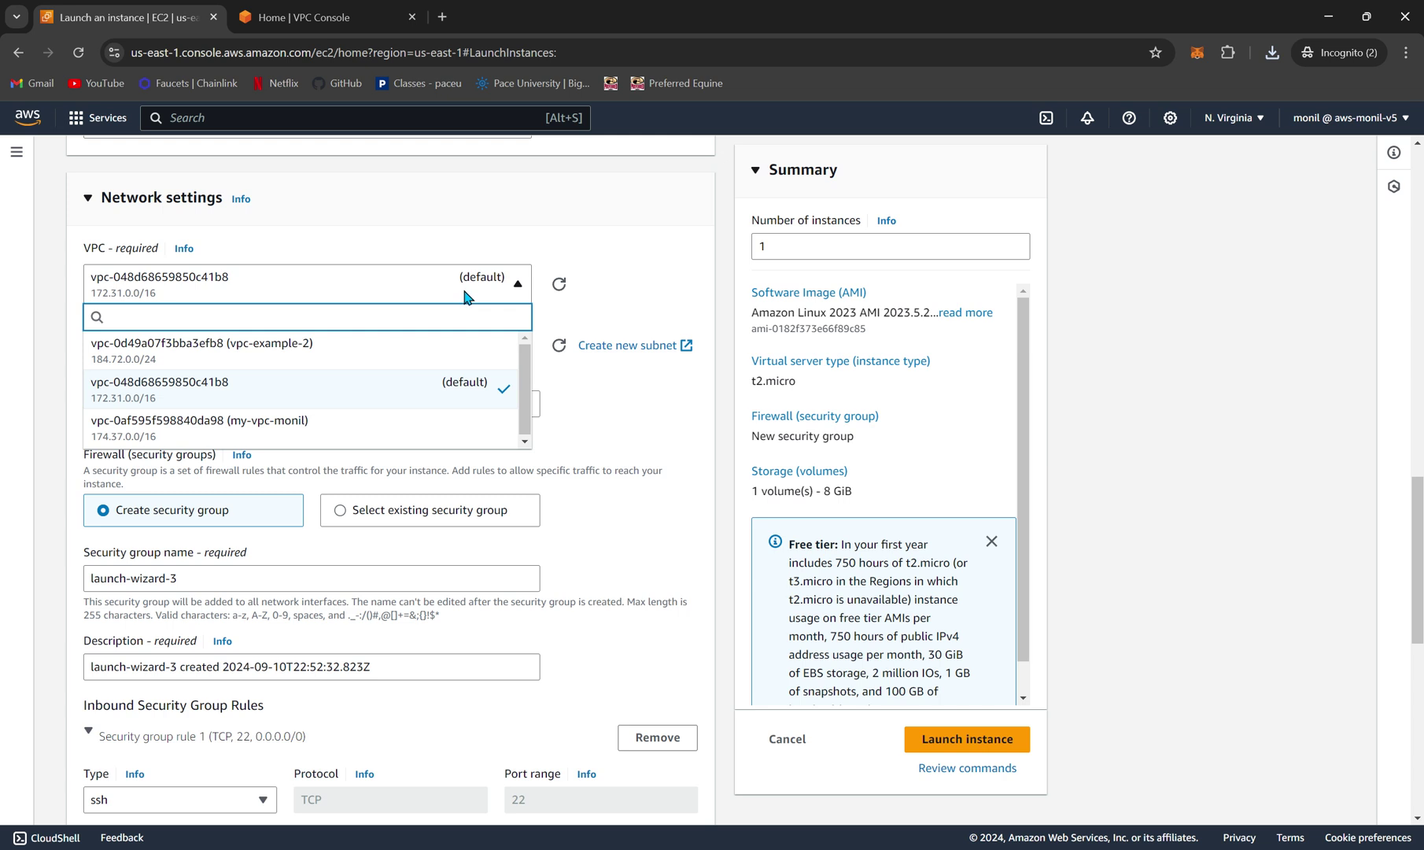
click(415, 440)
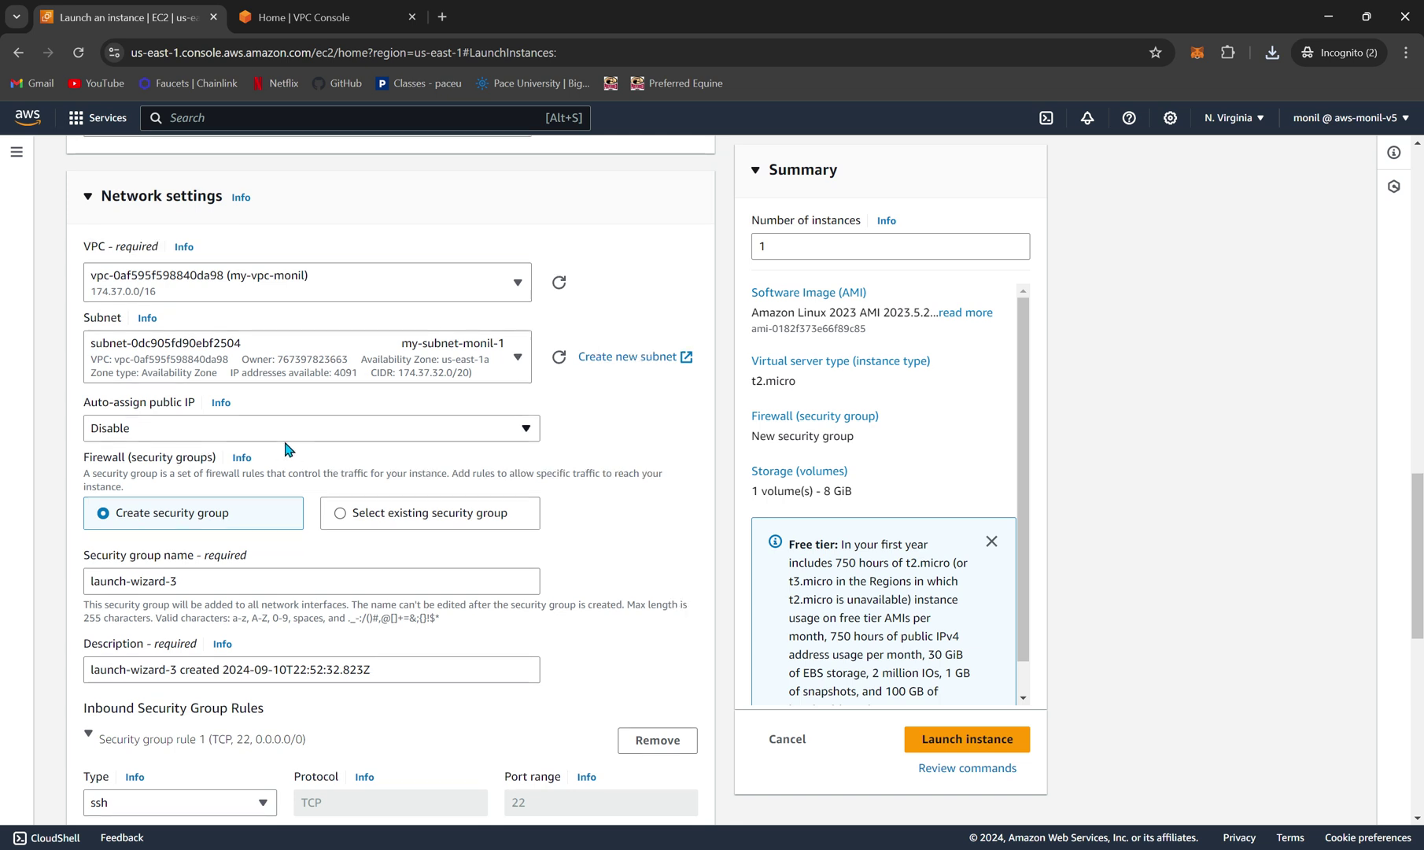
Enable automatic assignment of a public IP for the instance in its network settings
scroll(288, 449, down, 1)
click(306, 391)
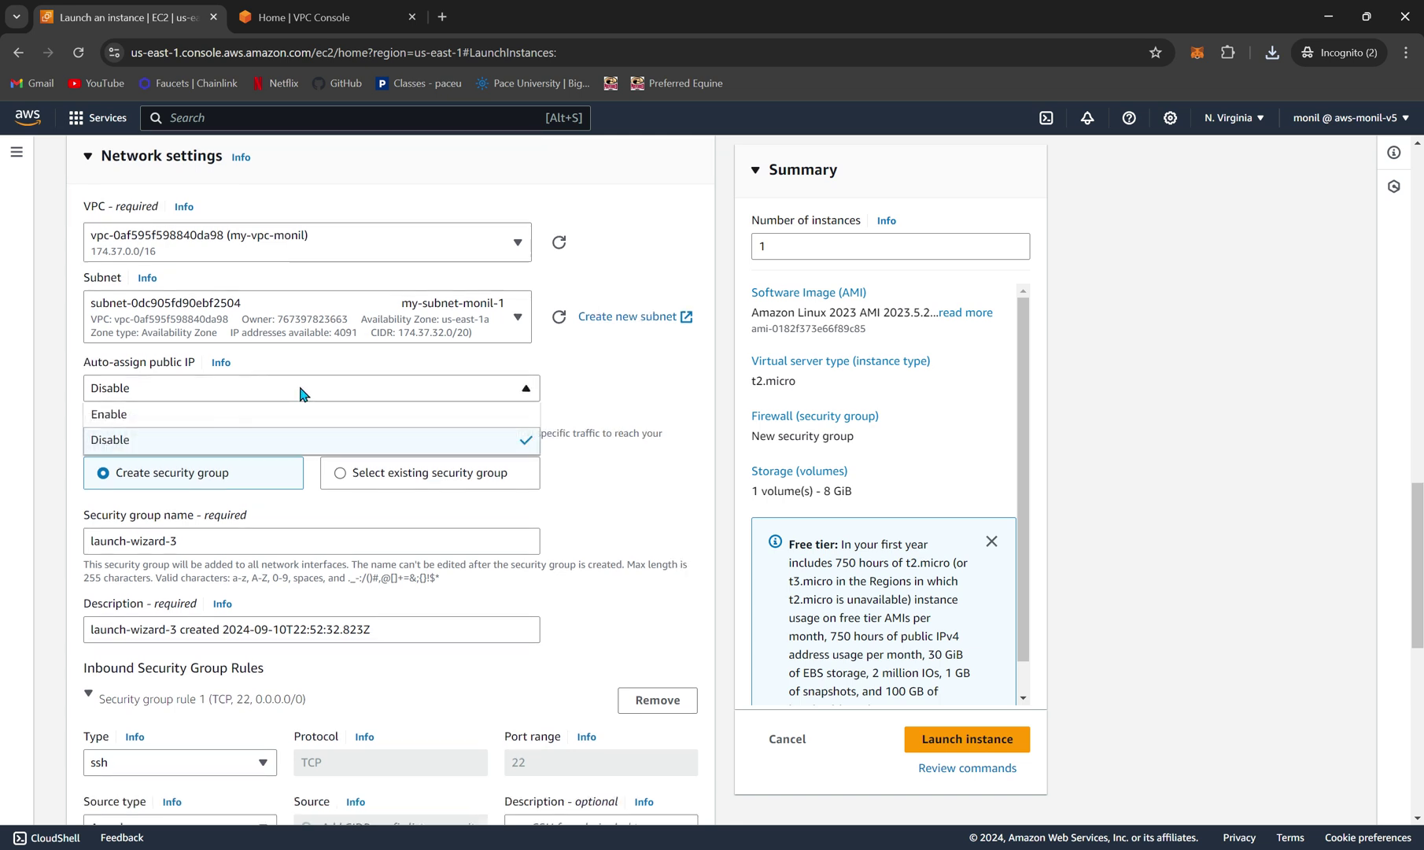
click(245, 418)
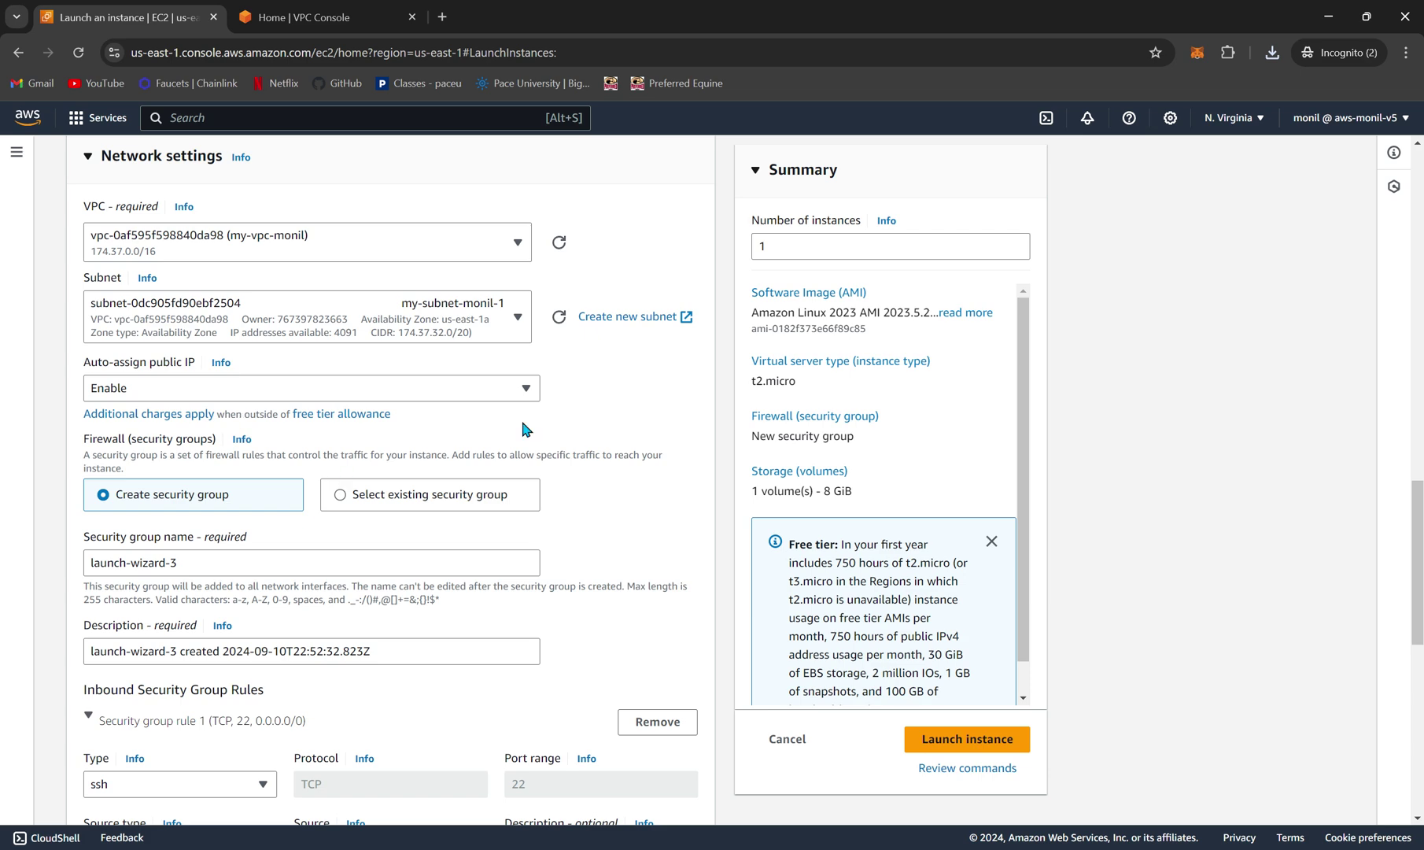
Name the new security group security-group-name in place of the default launch-wizard name
scroll(526, 428, down, 3)
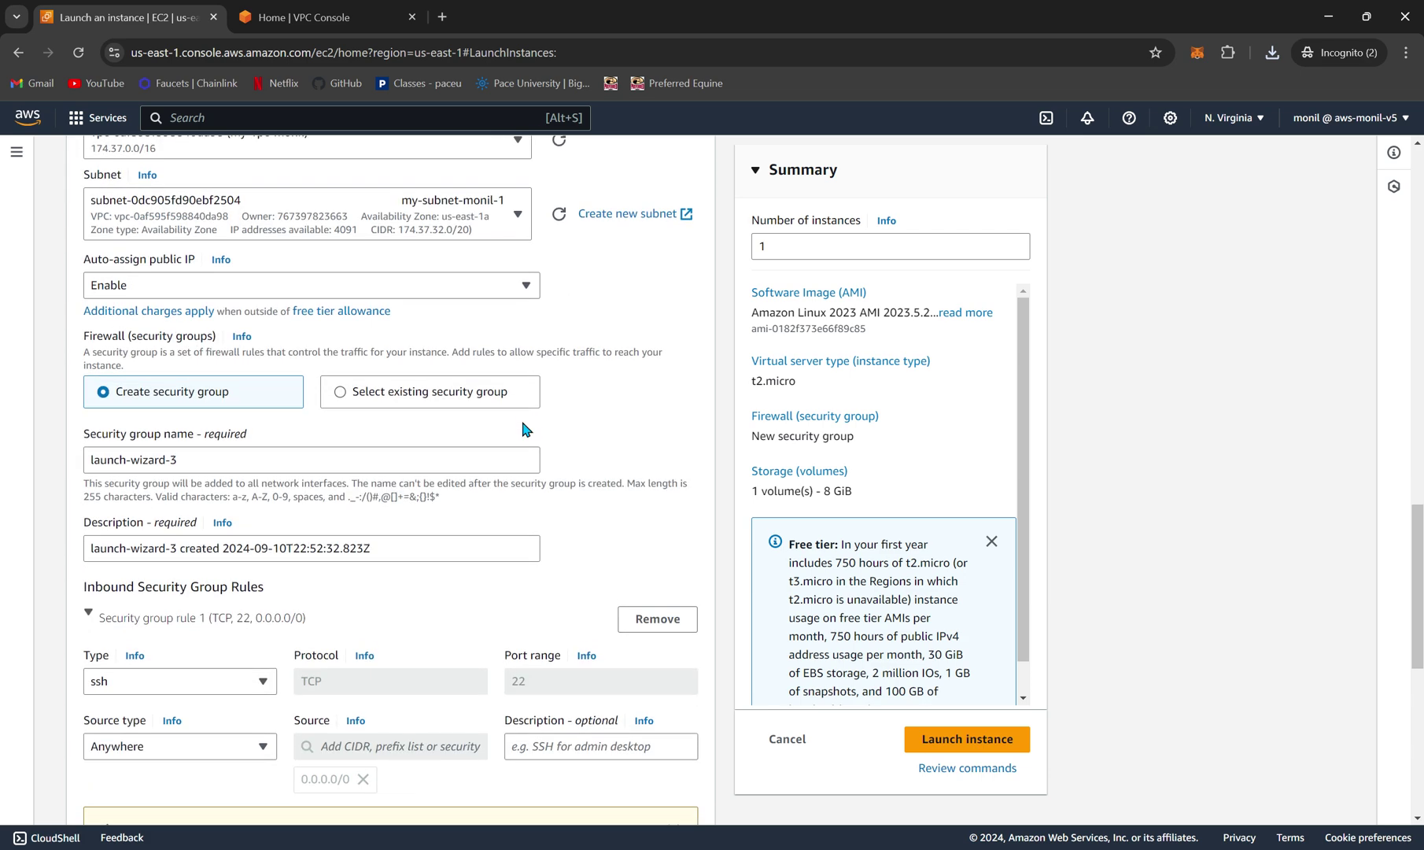
drag(272, 464, 3, 455)
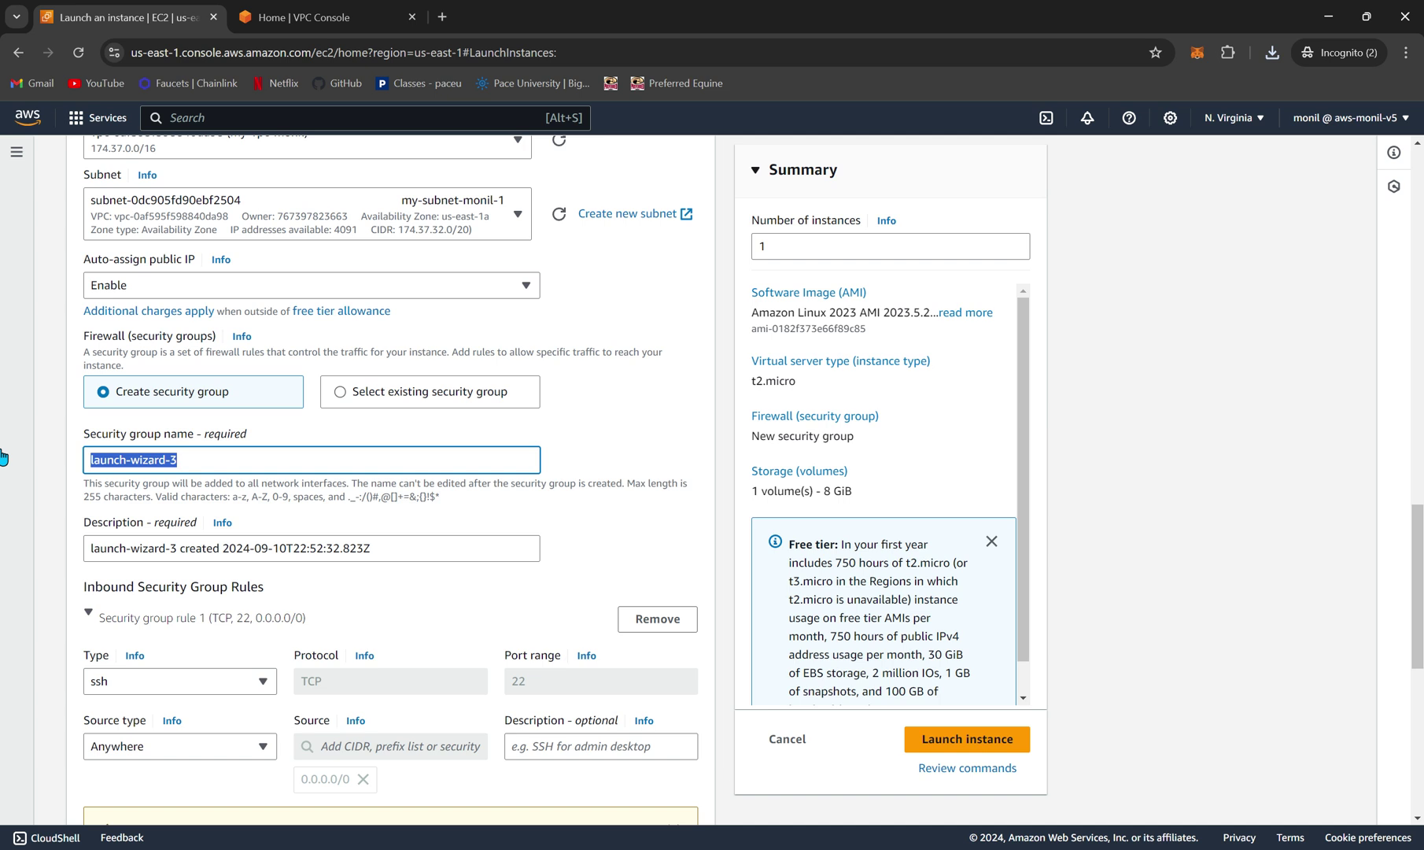
key(BackSpace)
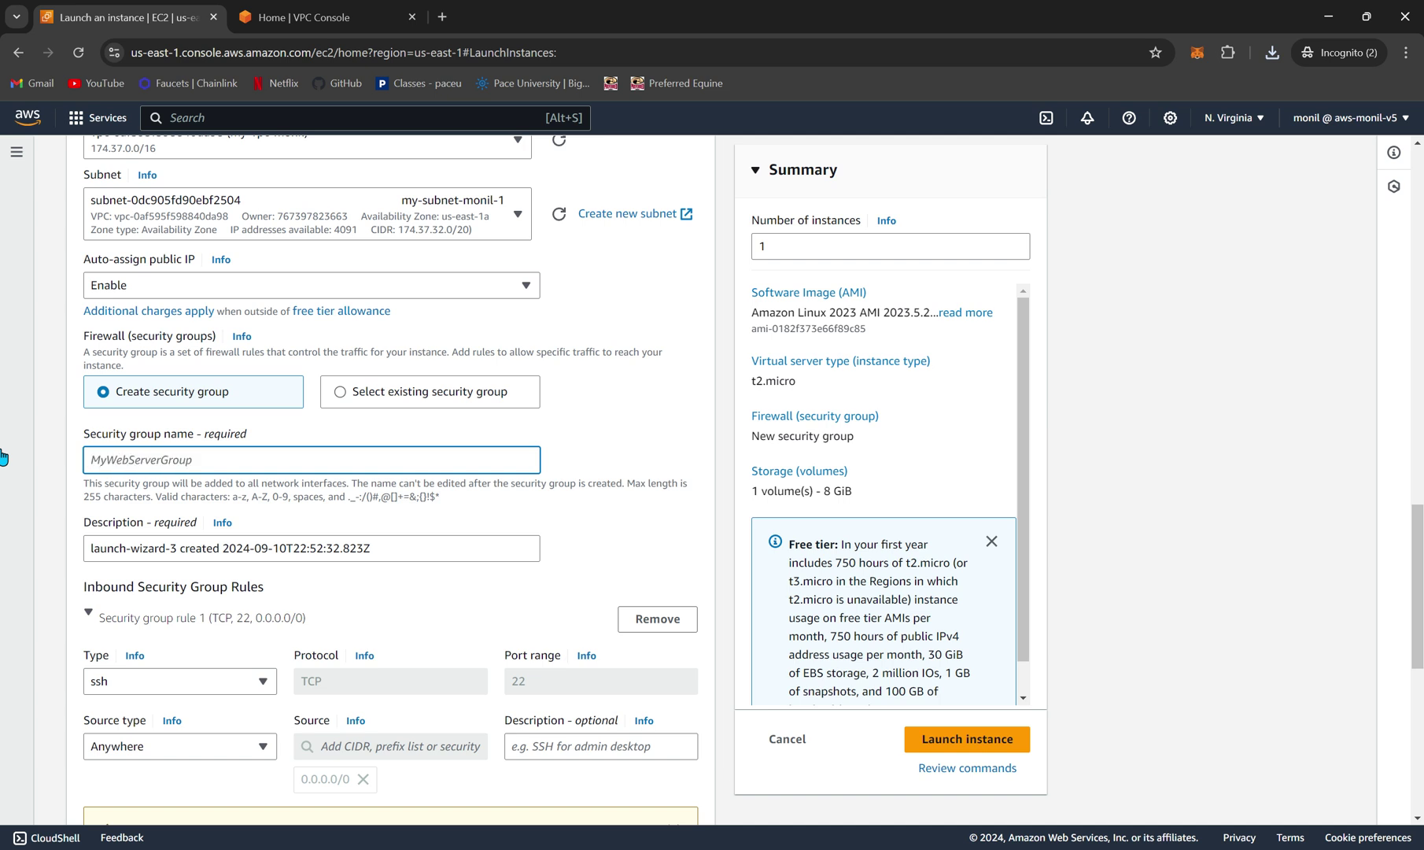
text(security-group-name)
Replace launch-wizard-3 in the security group's description with security-group-name, keeping the creation timestamp
scroll(685, 512, down, 2)
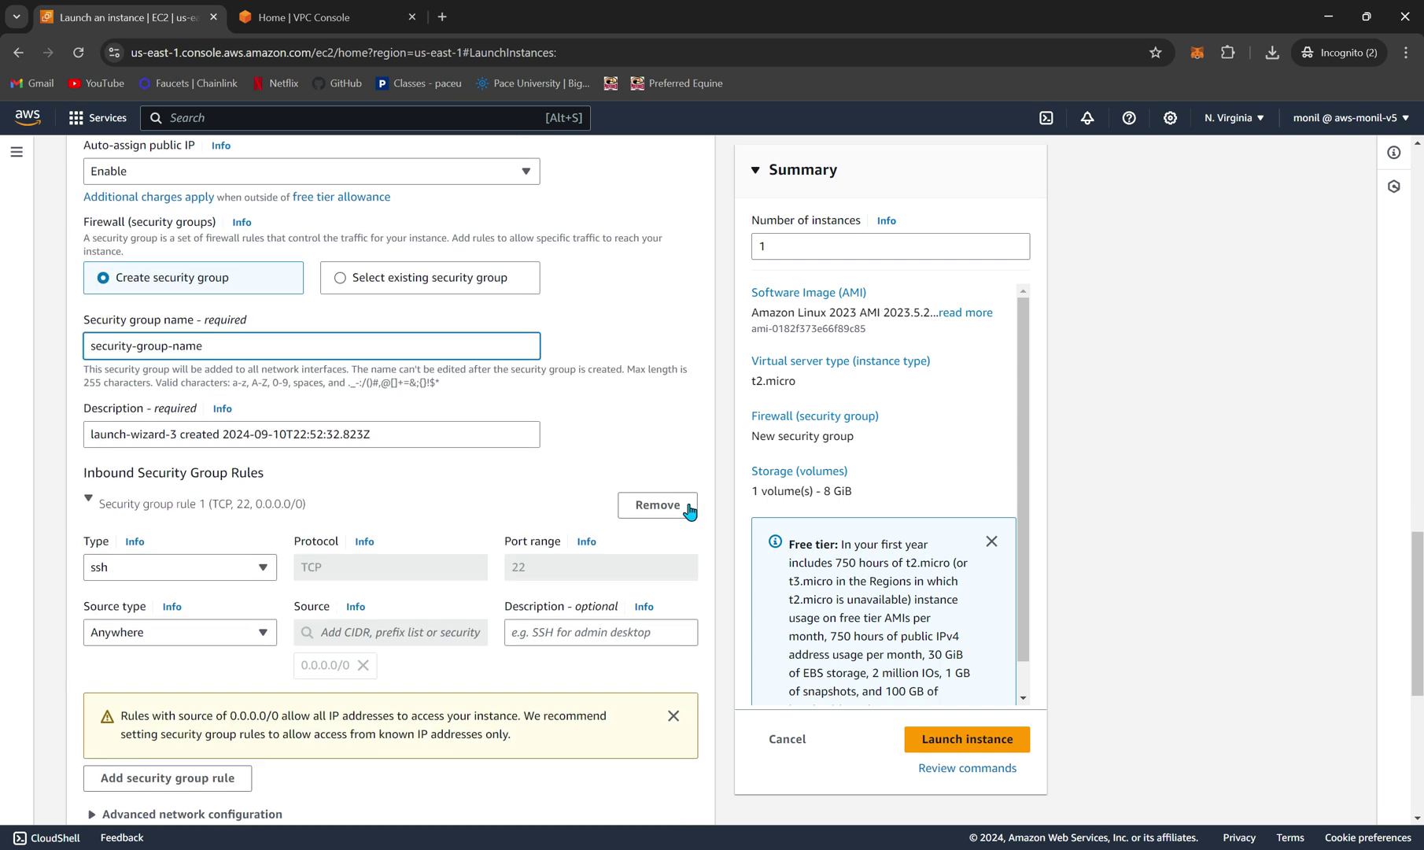
drag(207, 347, 45, 354)
key(ctrl+c)
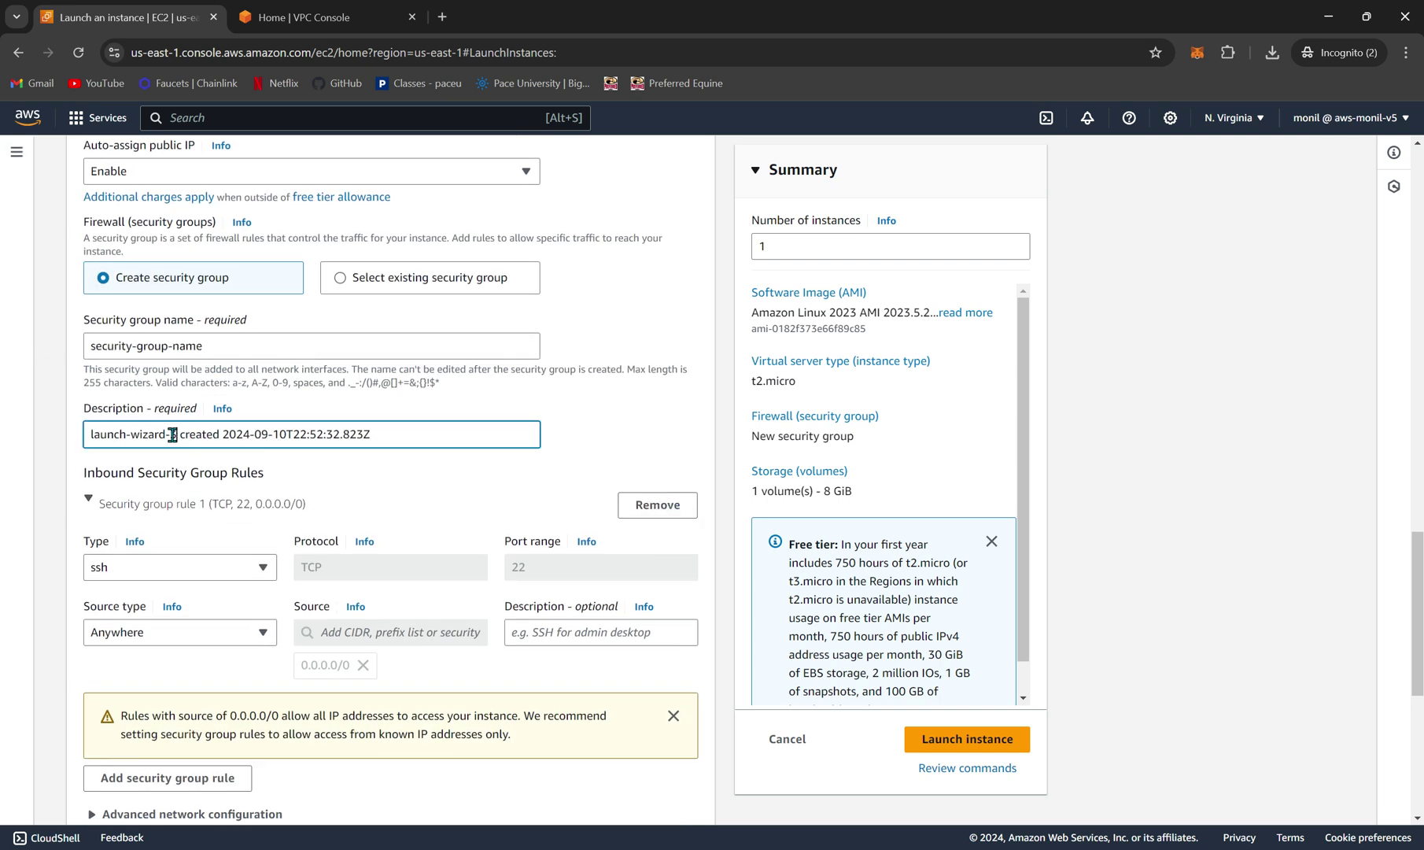
drag(179, 434, 88, 435)
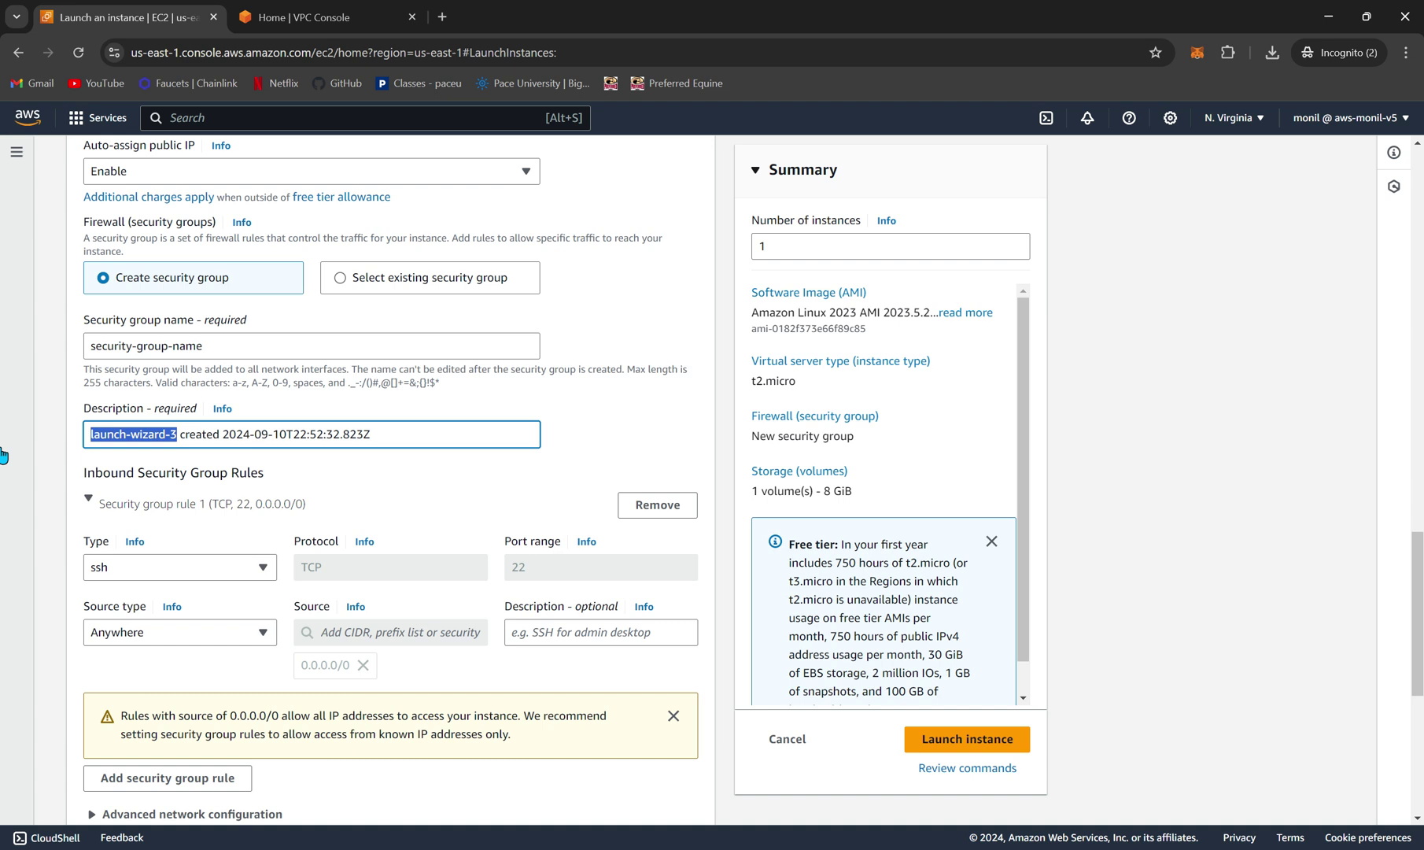
key(ctrl+v)
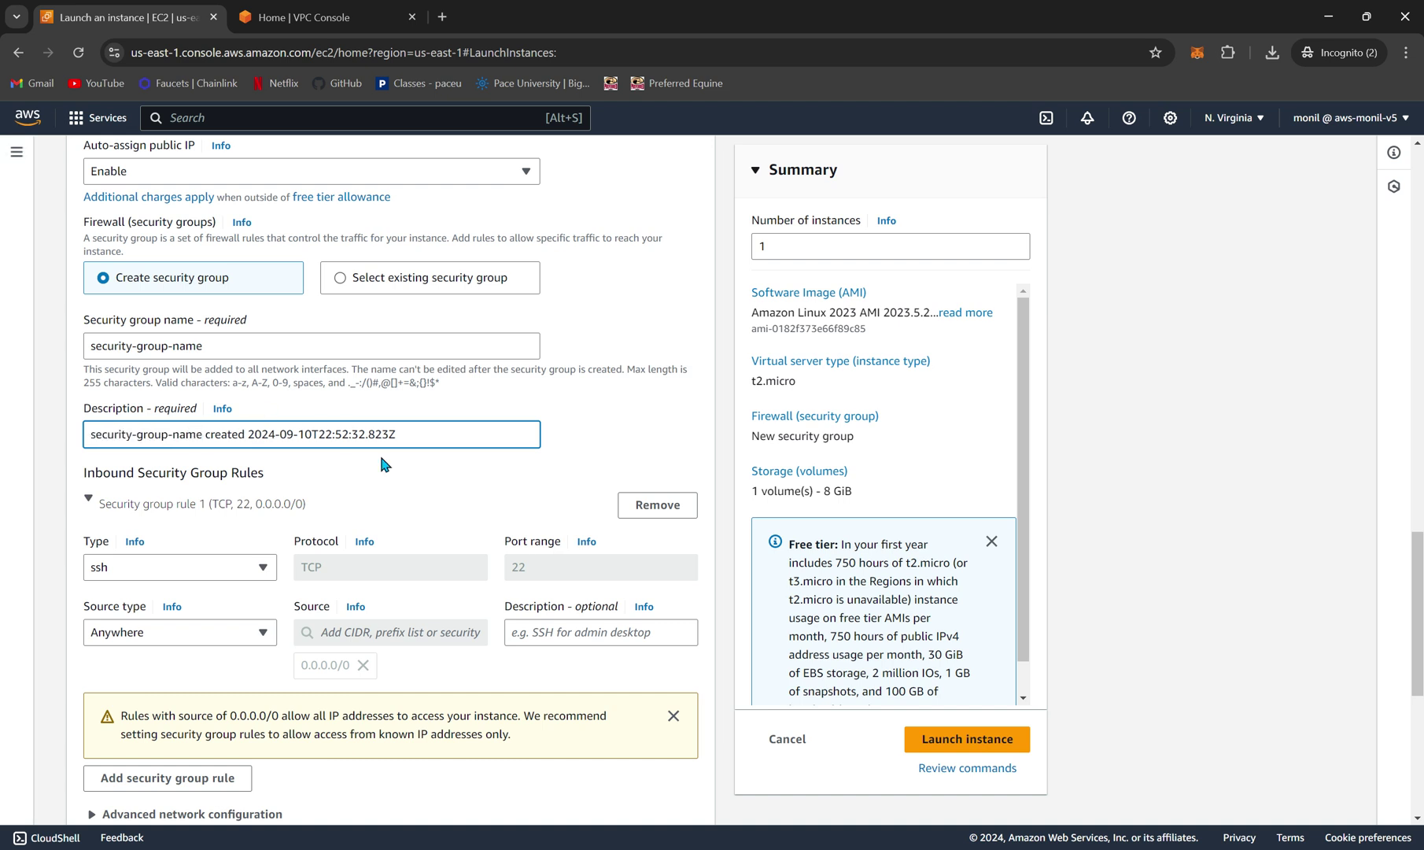
Review the security group's inbound SSH rule and the root volume's storage settings without changing them
scroll(379, 453, down, 1)
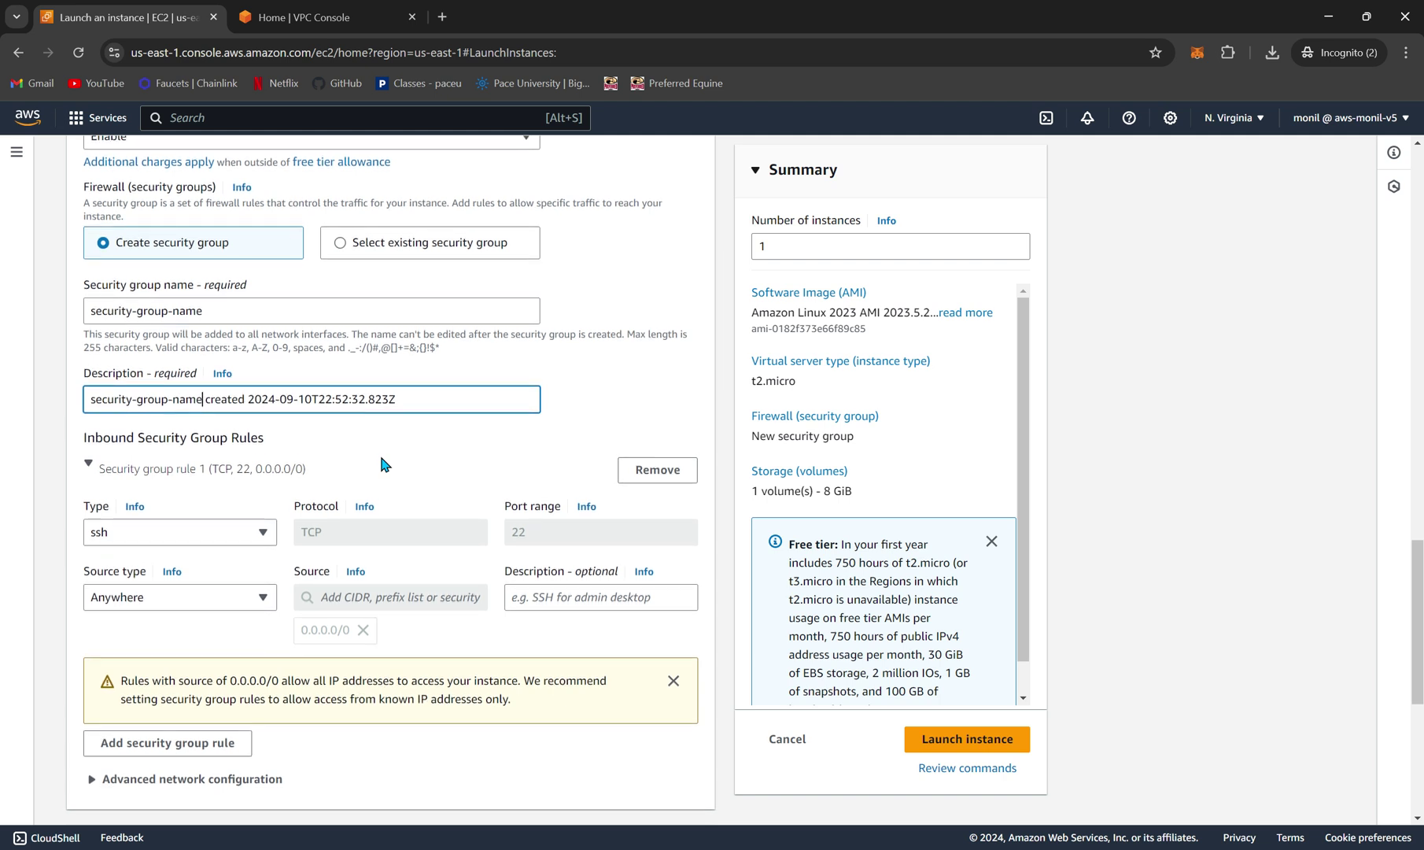
scroll(380, 464, down, 1)
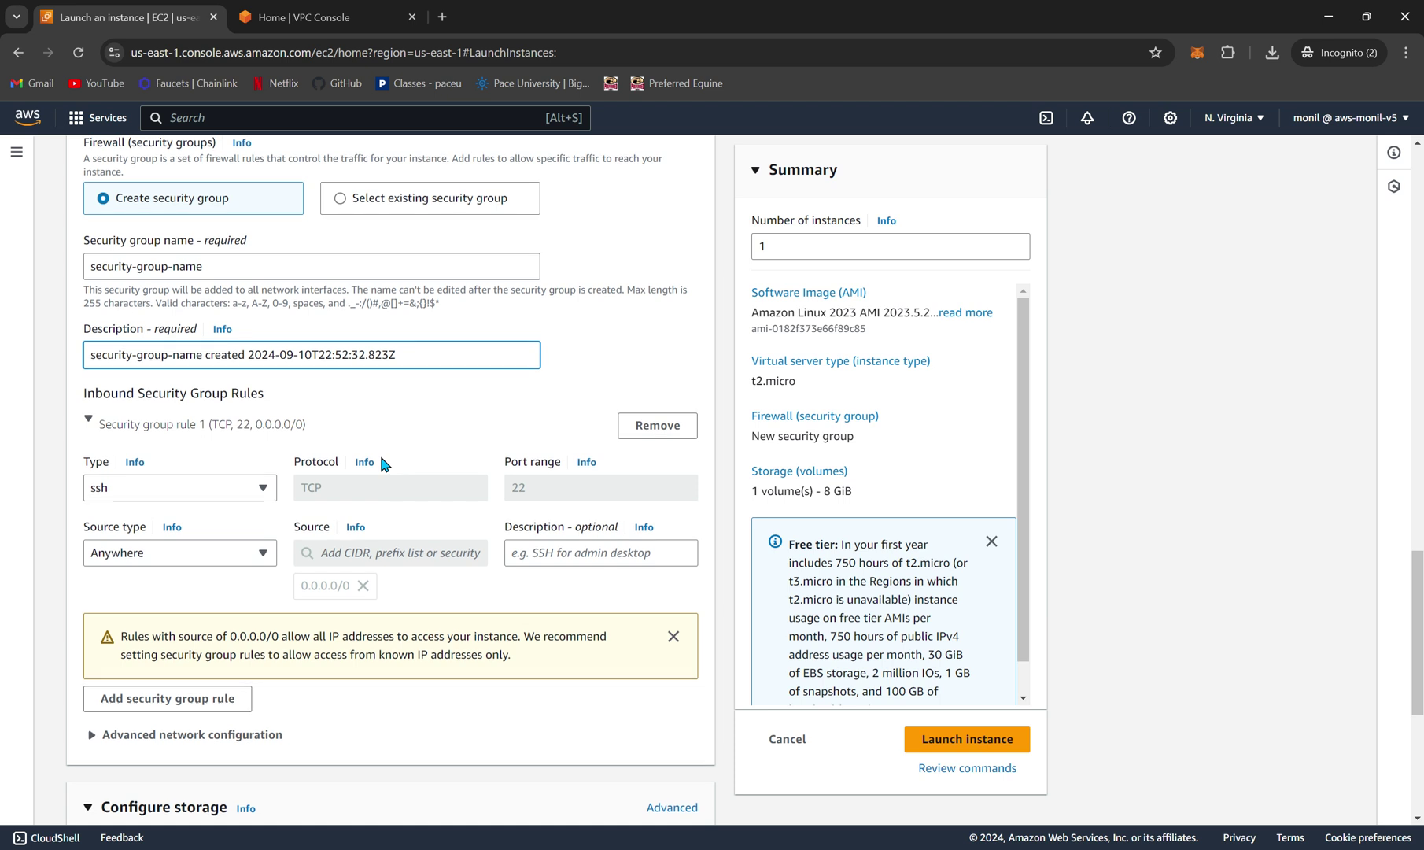
scroll(381, 463, down, 2)
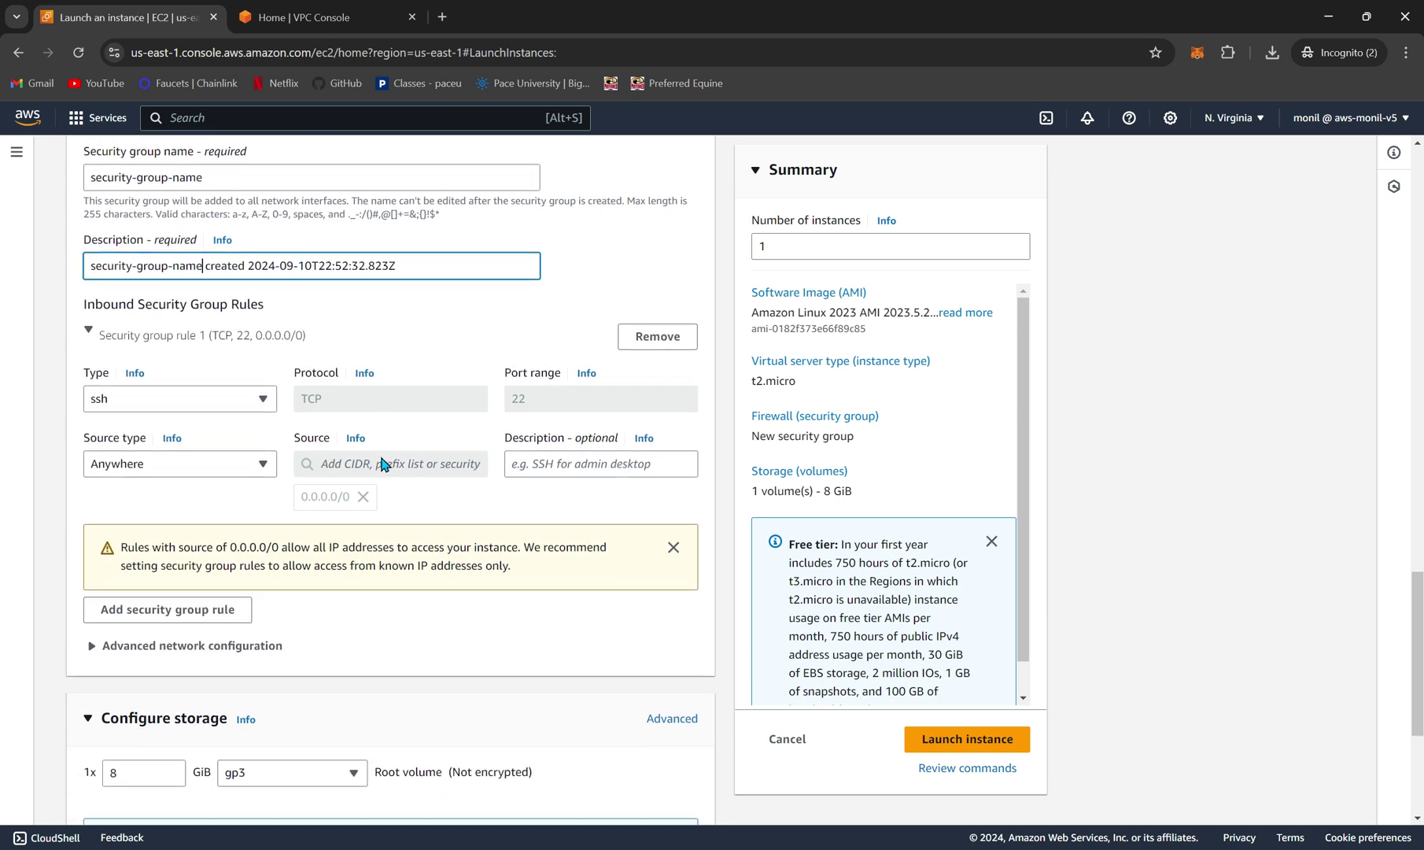
scroll(383, 464, down, 1)
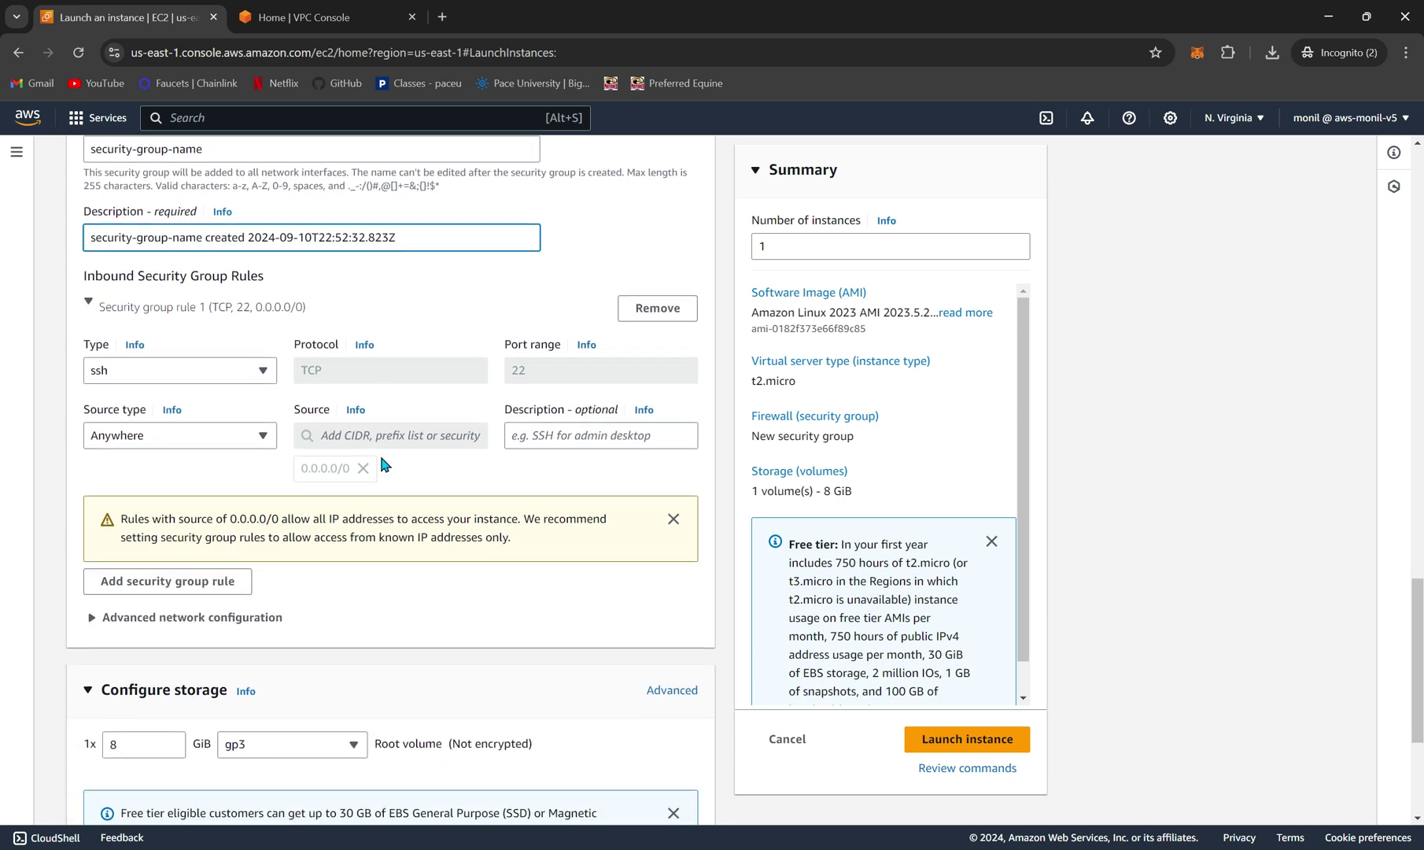
scroll(381, 464, up, 1)
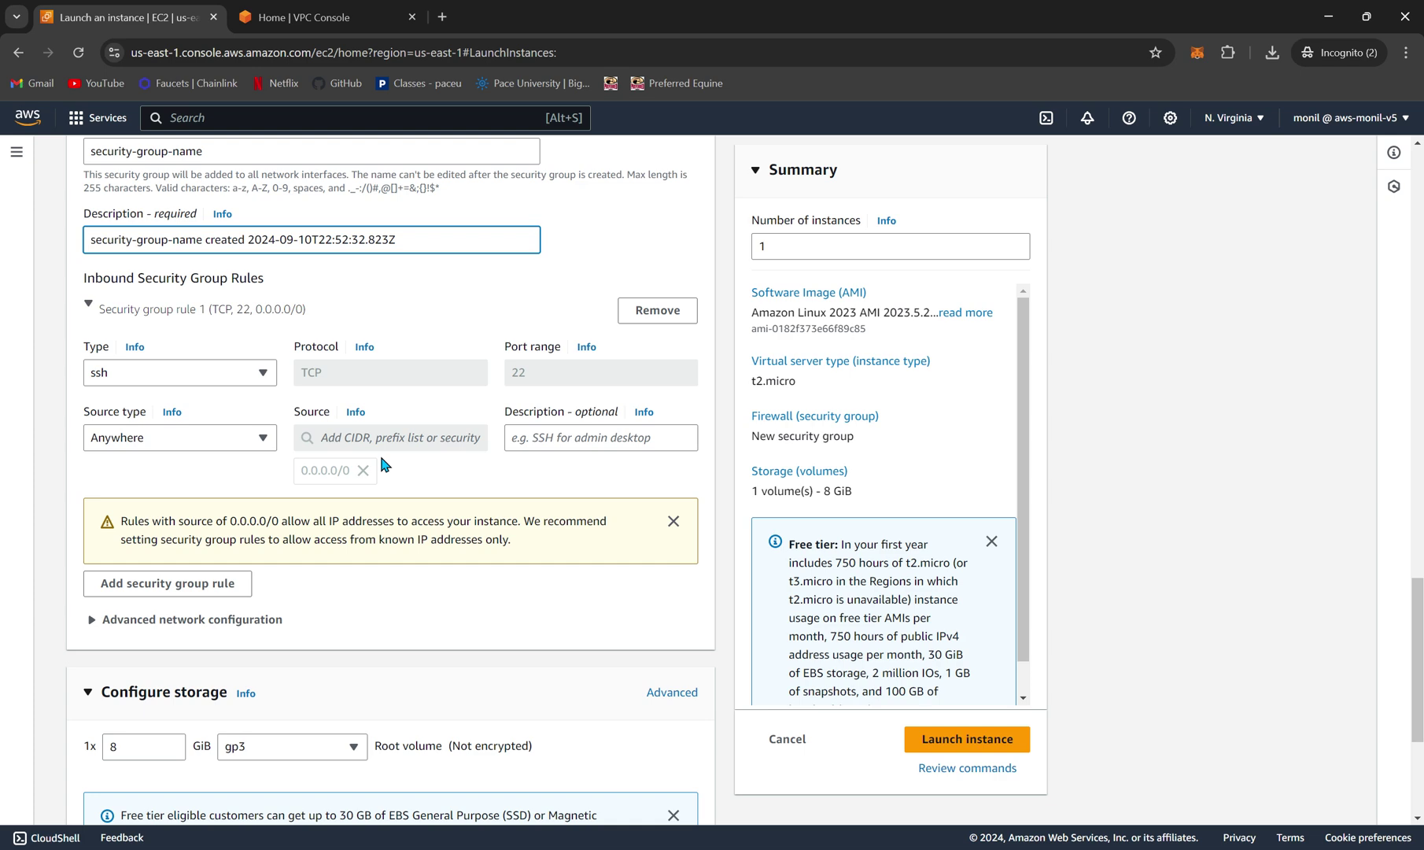
scroll(380, 464, up, 3)
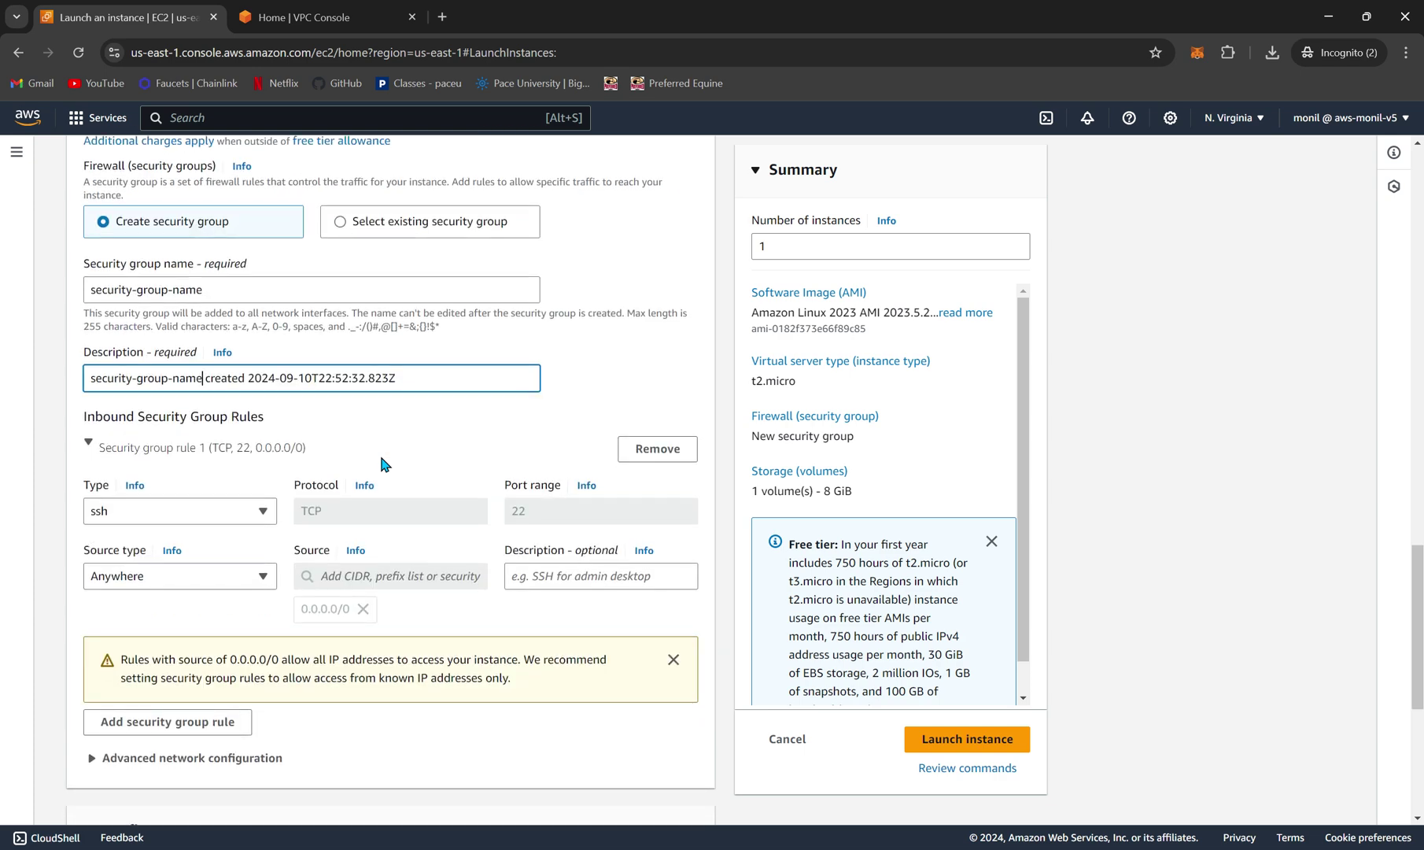
scroll(382, 461, down, 5)
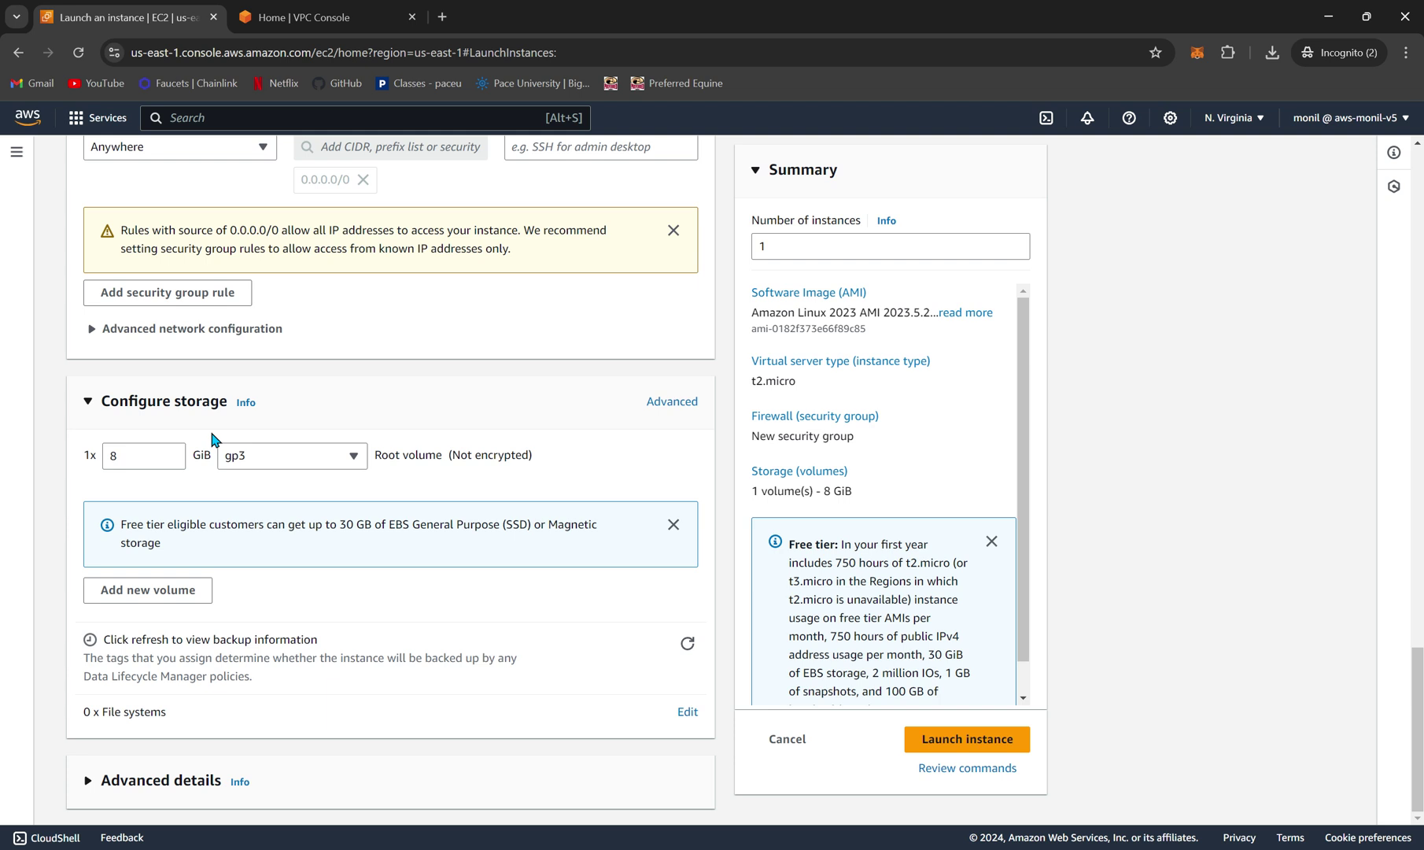
click(130, 453)
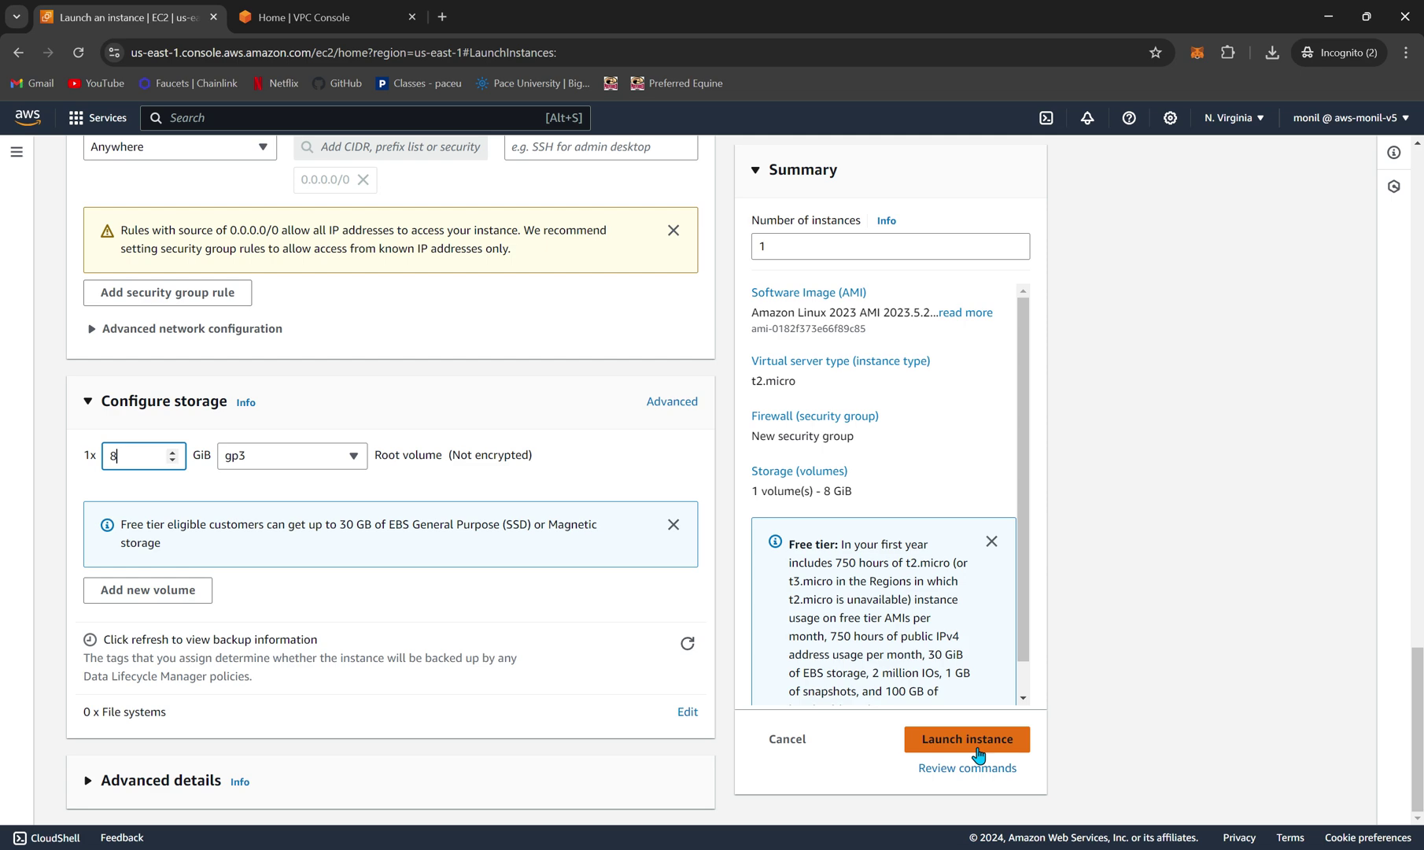
Recheck the network, key pair and instance type settings, and launch the instance
scroll(581, 429, up, 10)
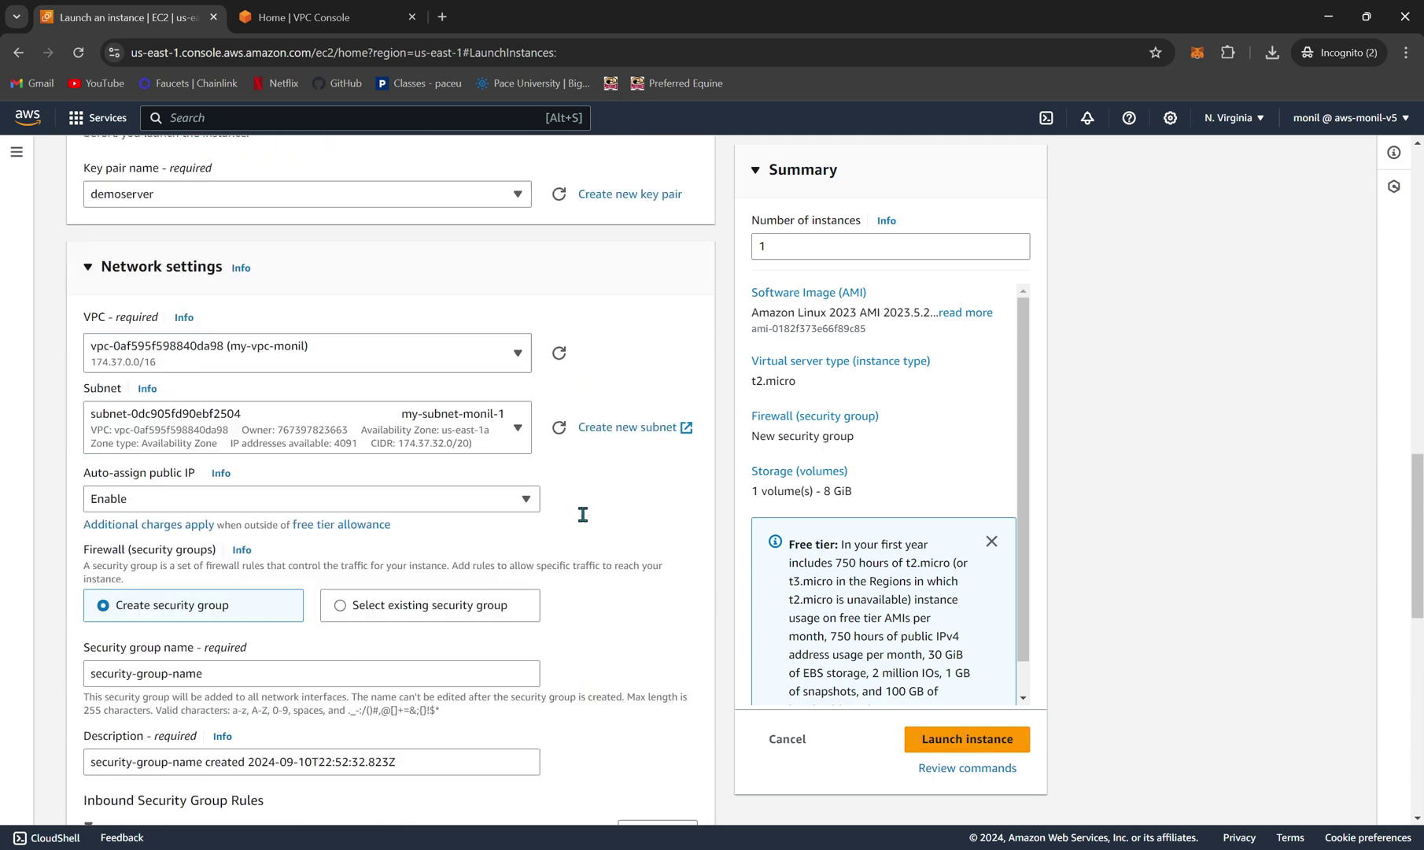
scroll(582, 514, up, 1)
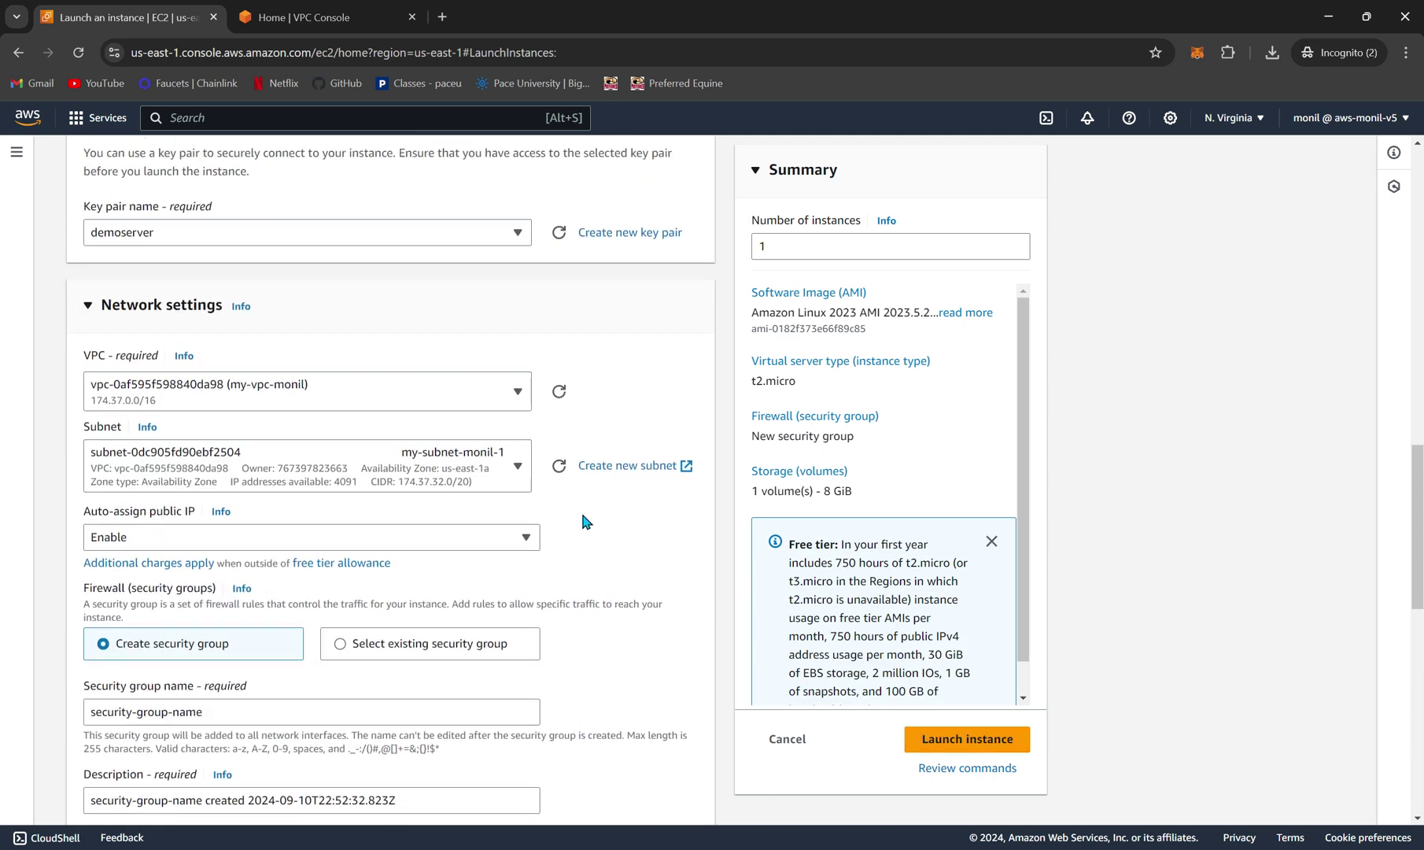
scroll(584, 521, up, 4)
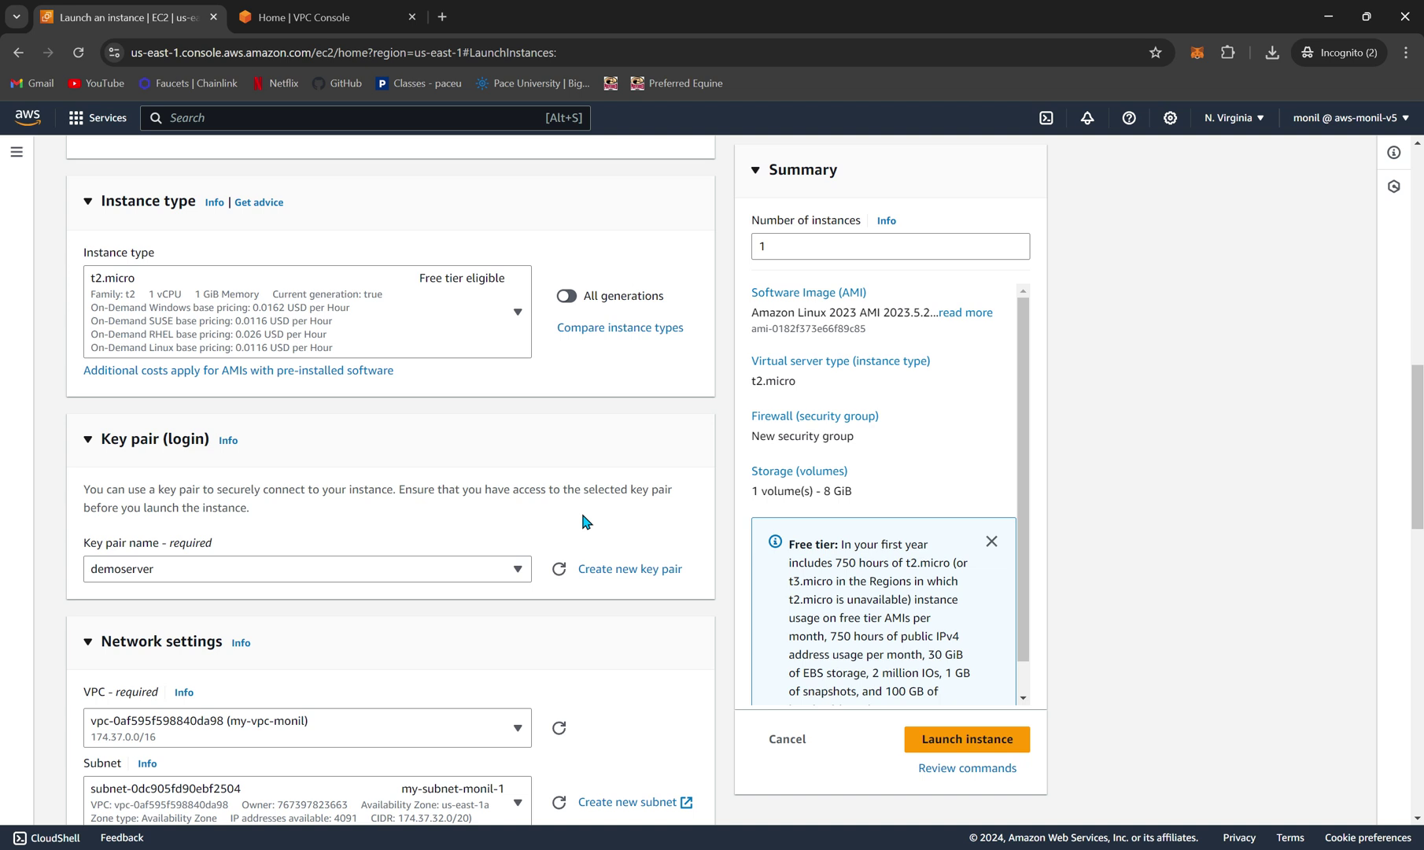
click(967, 738)
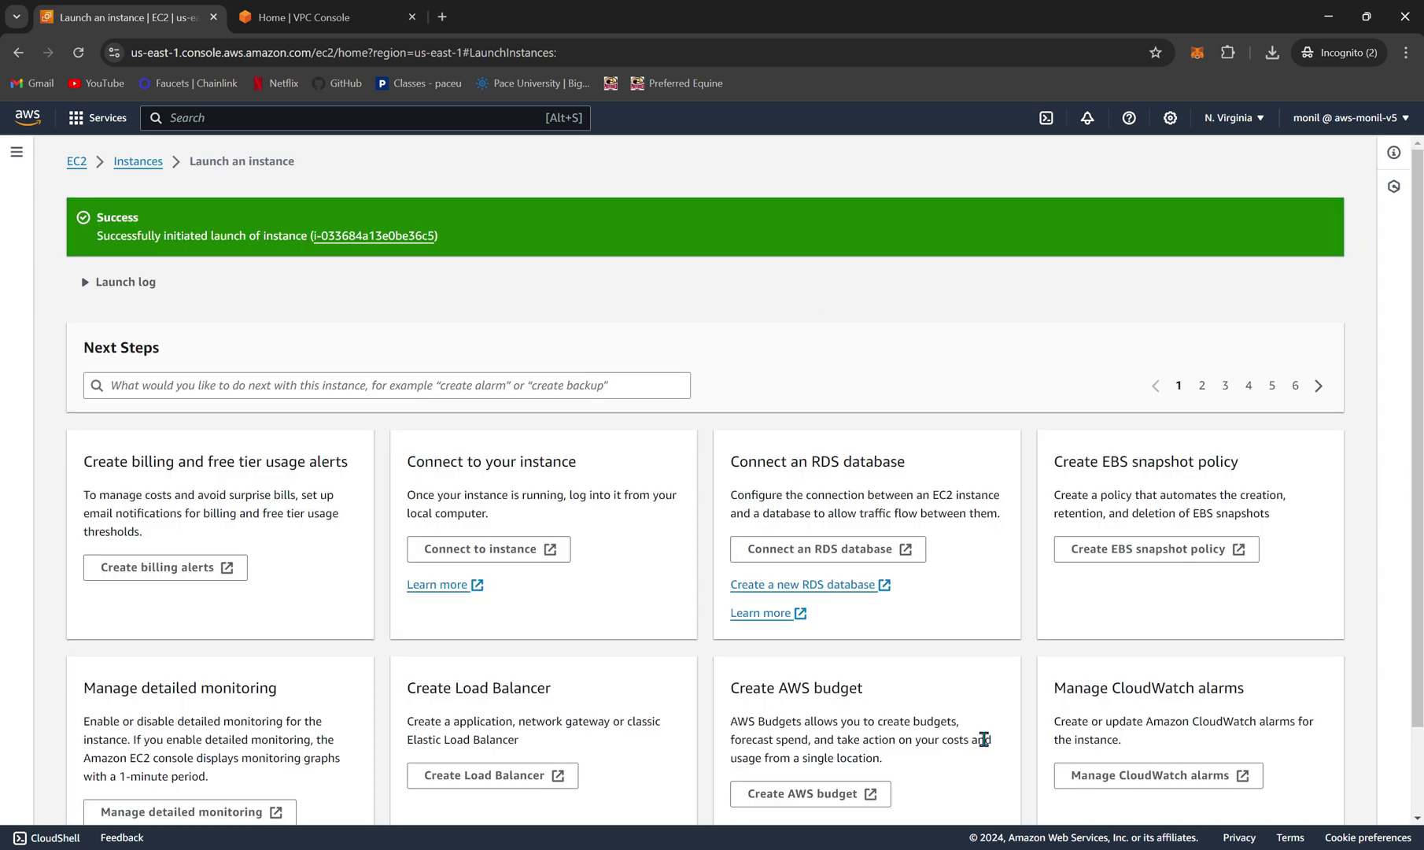
Open the summary page of the newly launched instance and refresh it to check the instance state
click(377, 236)
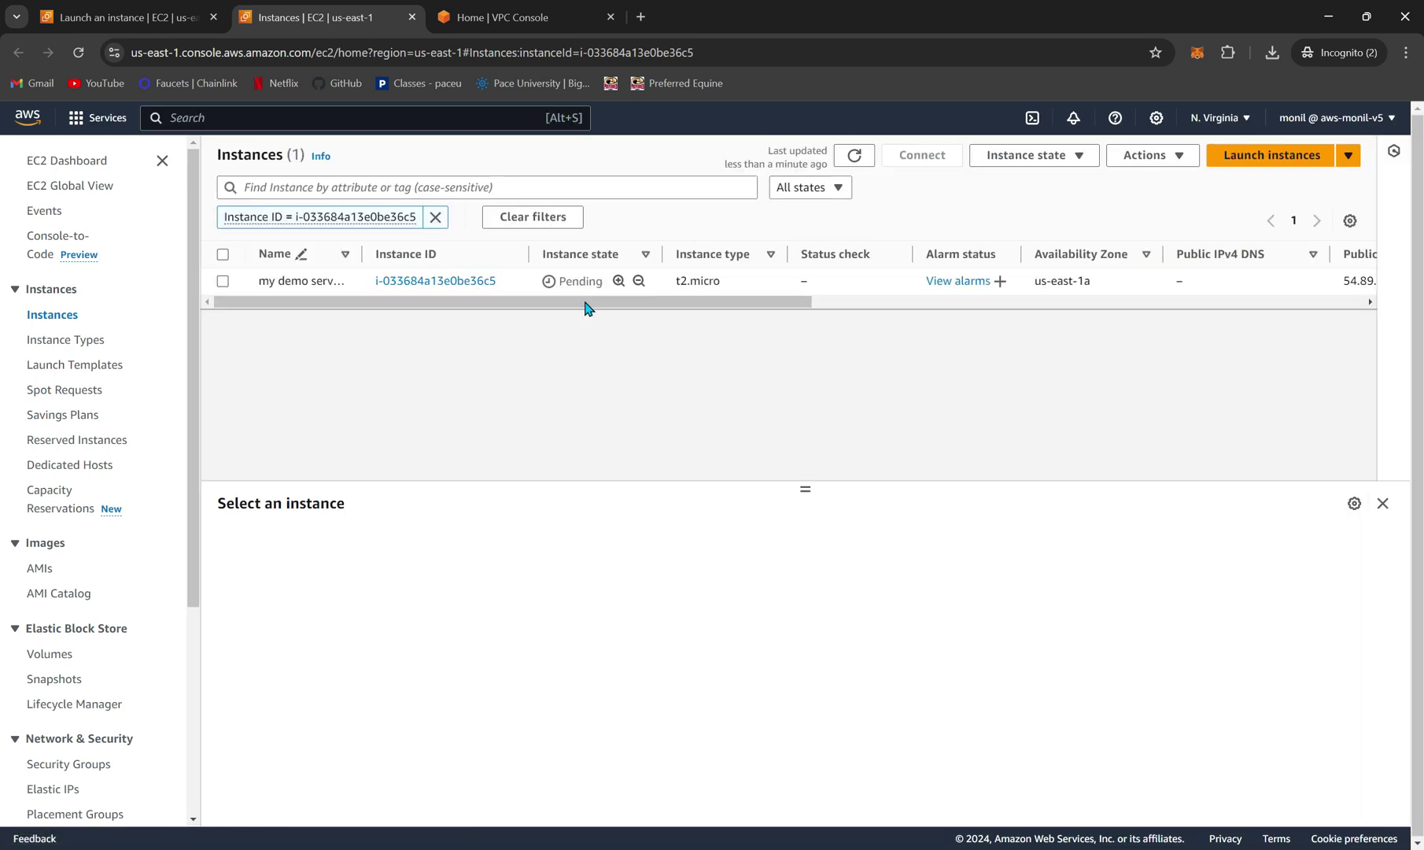
click(431, 281)
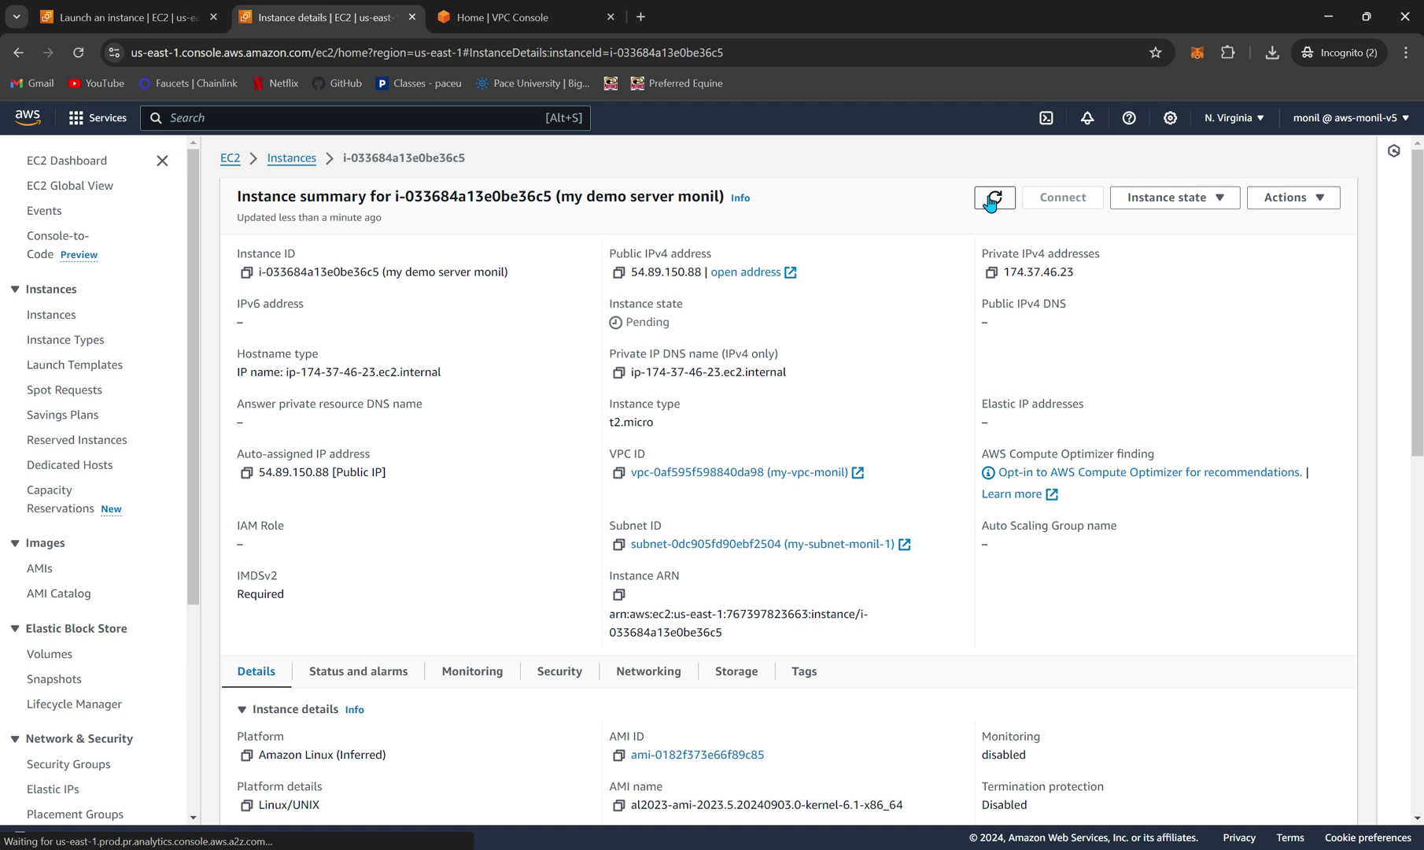
click(993, 199)
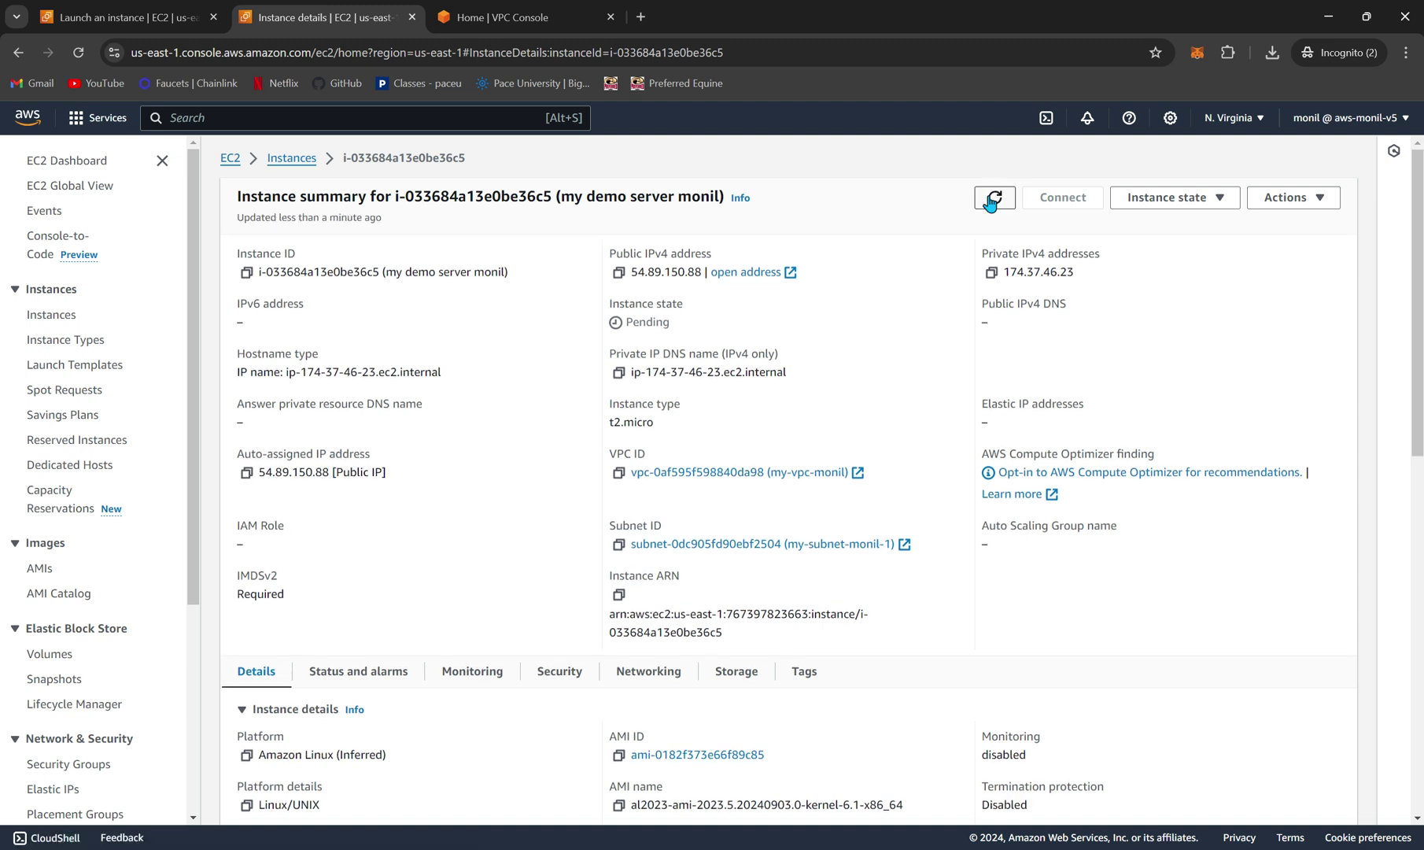
click(993, 199)
click(993, 199)
Check the instance's auto-assigned and public IPv4 addresses, and refresh the summary again for its current state
drag(259, 472, 331, 472)
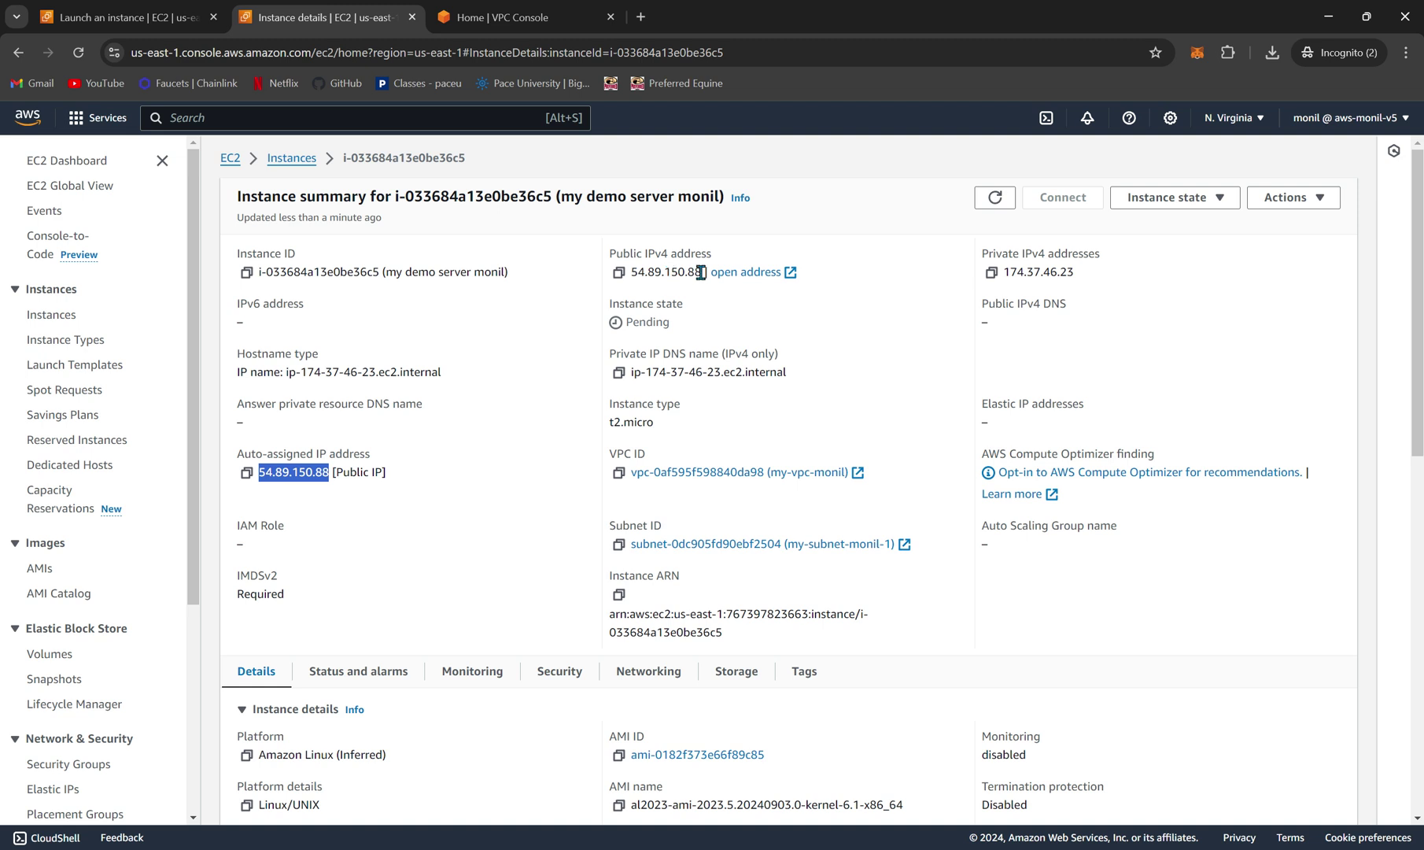
drag(703, 272, 628, 277)
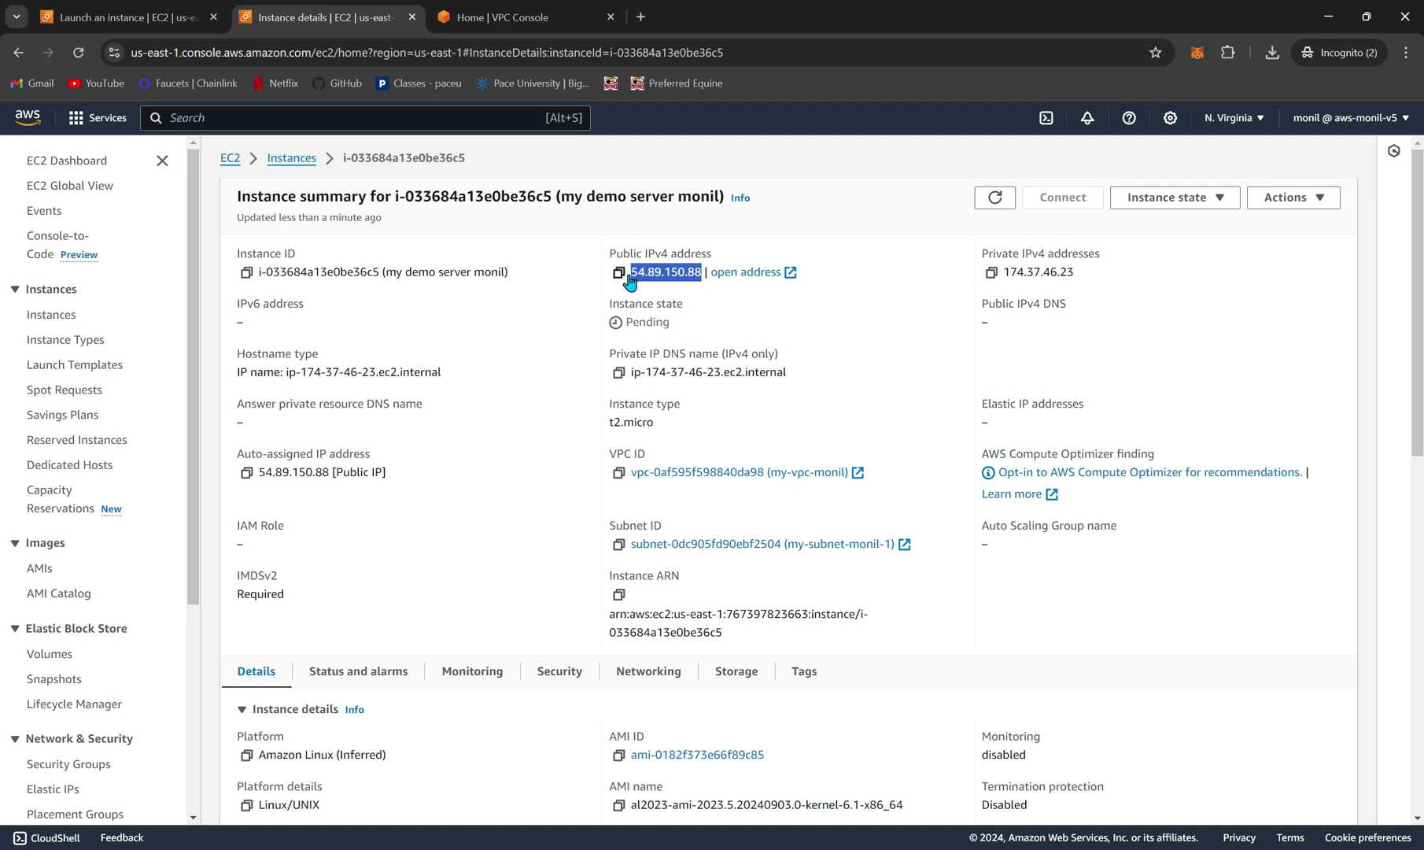
click(628, 278)
click(995, 198)
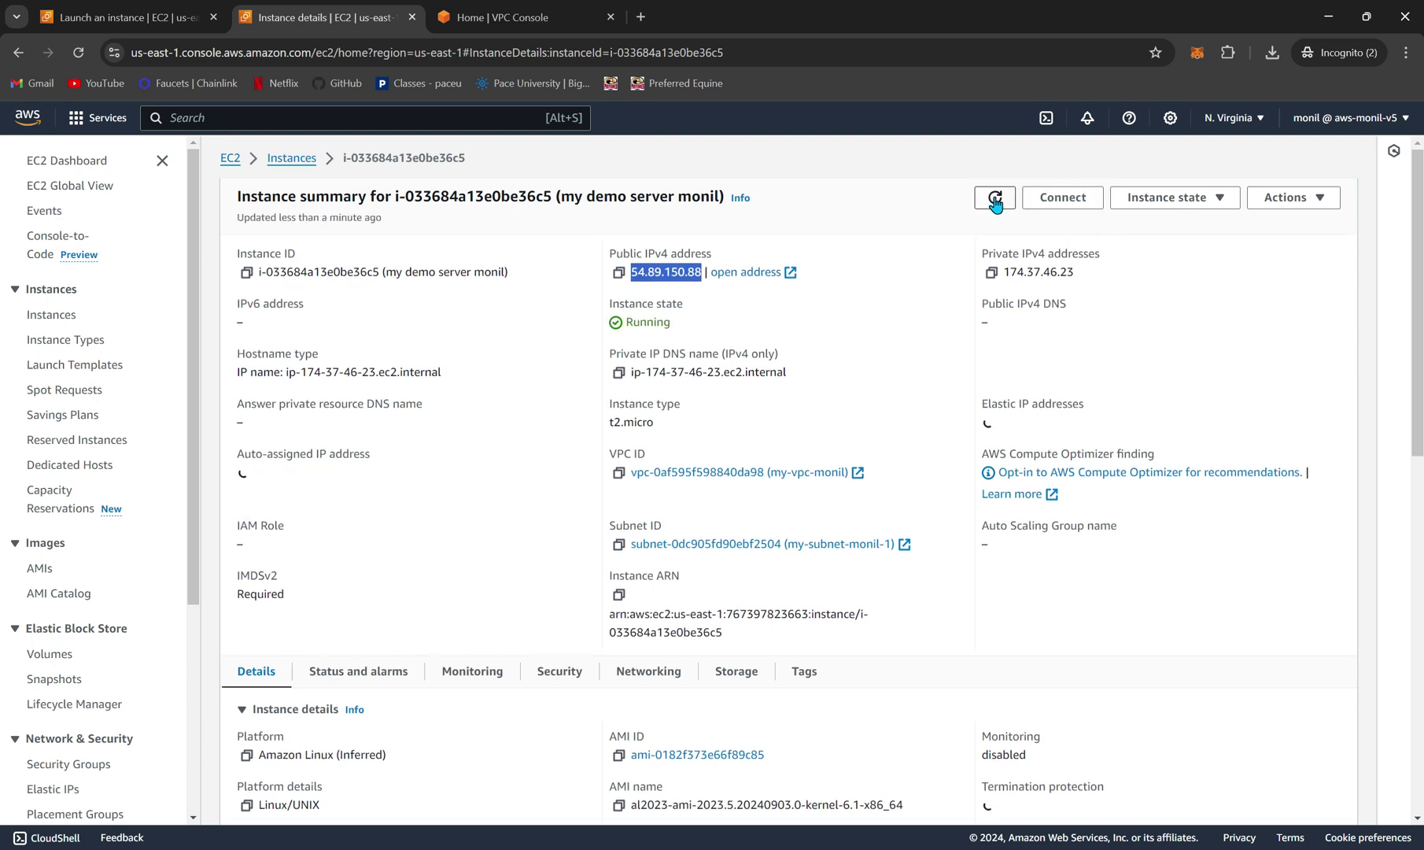
Review the open port 22 (SSH) warning and connect to the running instance through EC2 Instance Connect as ec2-user
click(1067, 198)
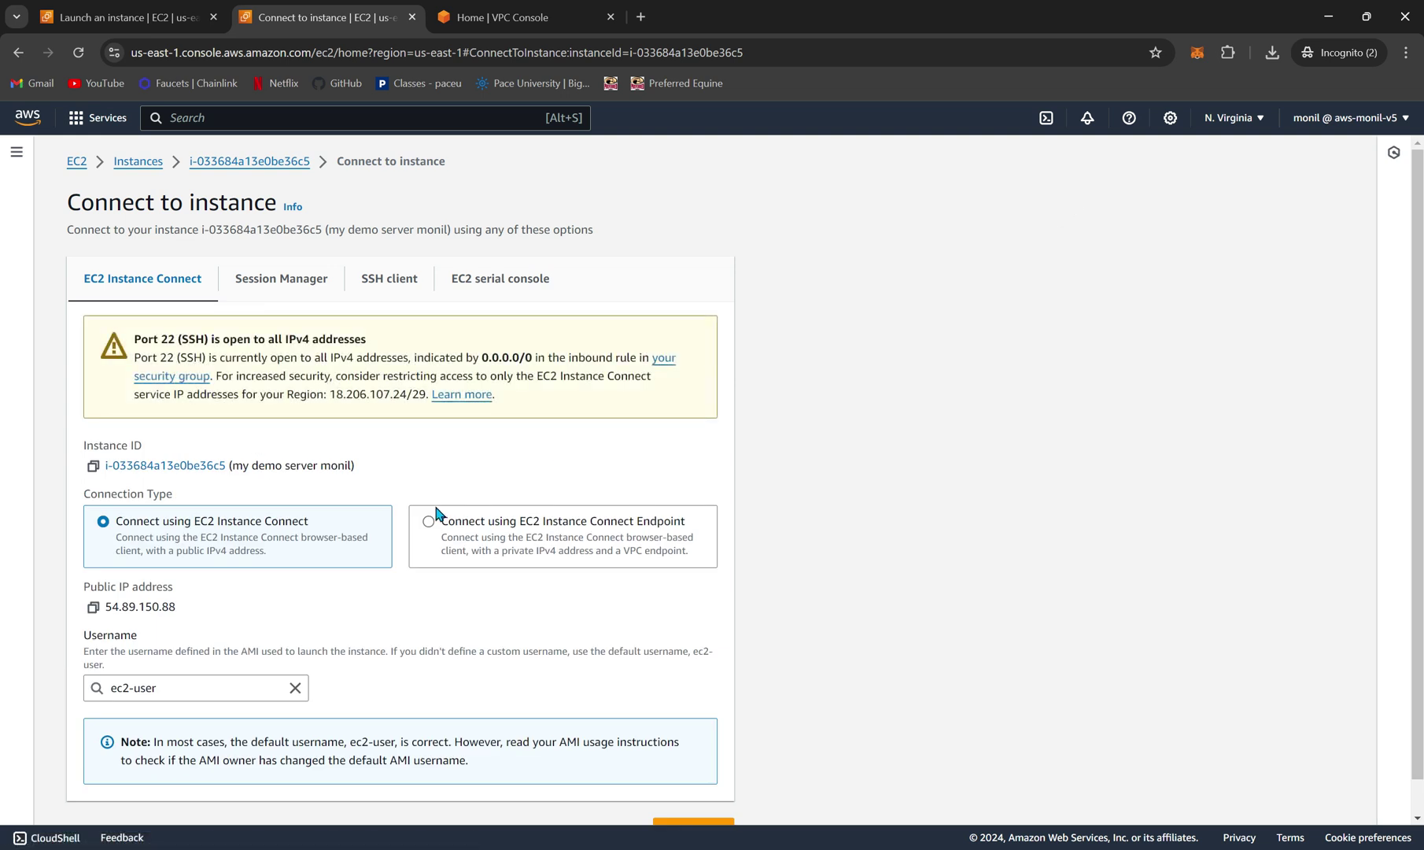
scroll(433, 510, down, 1)
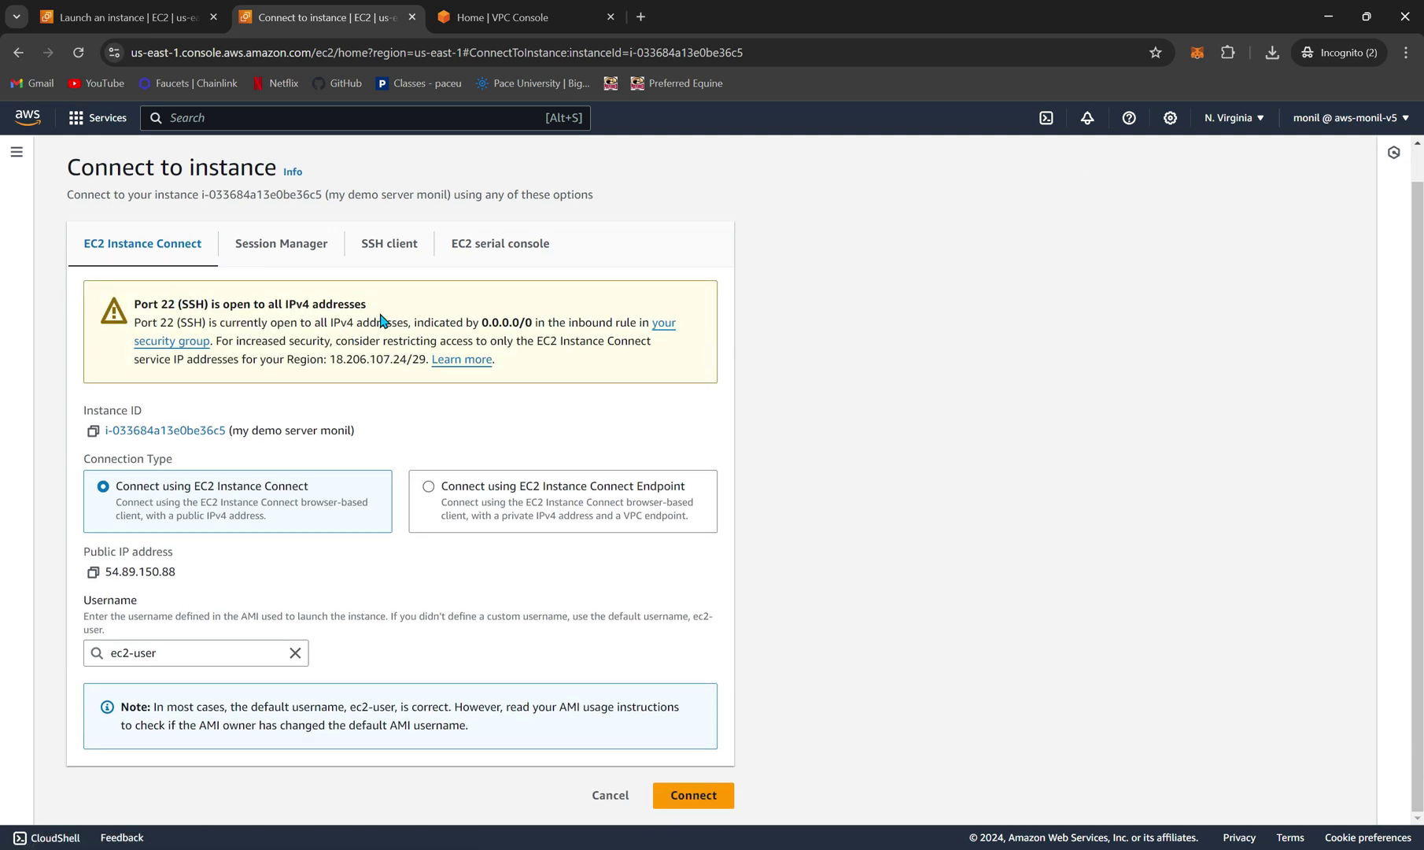
drag(134, 334, 130, 320)
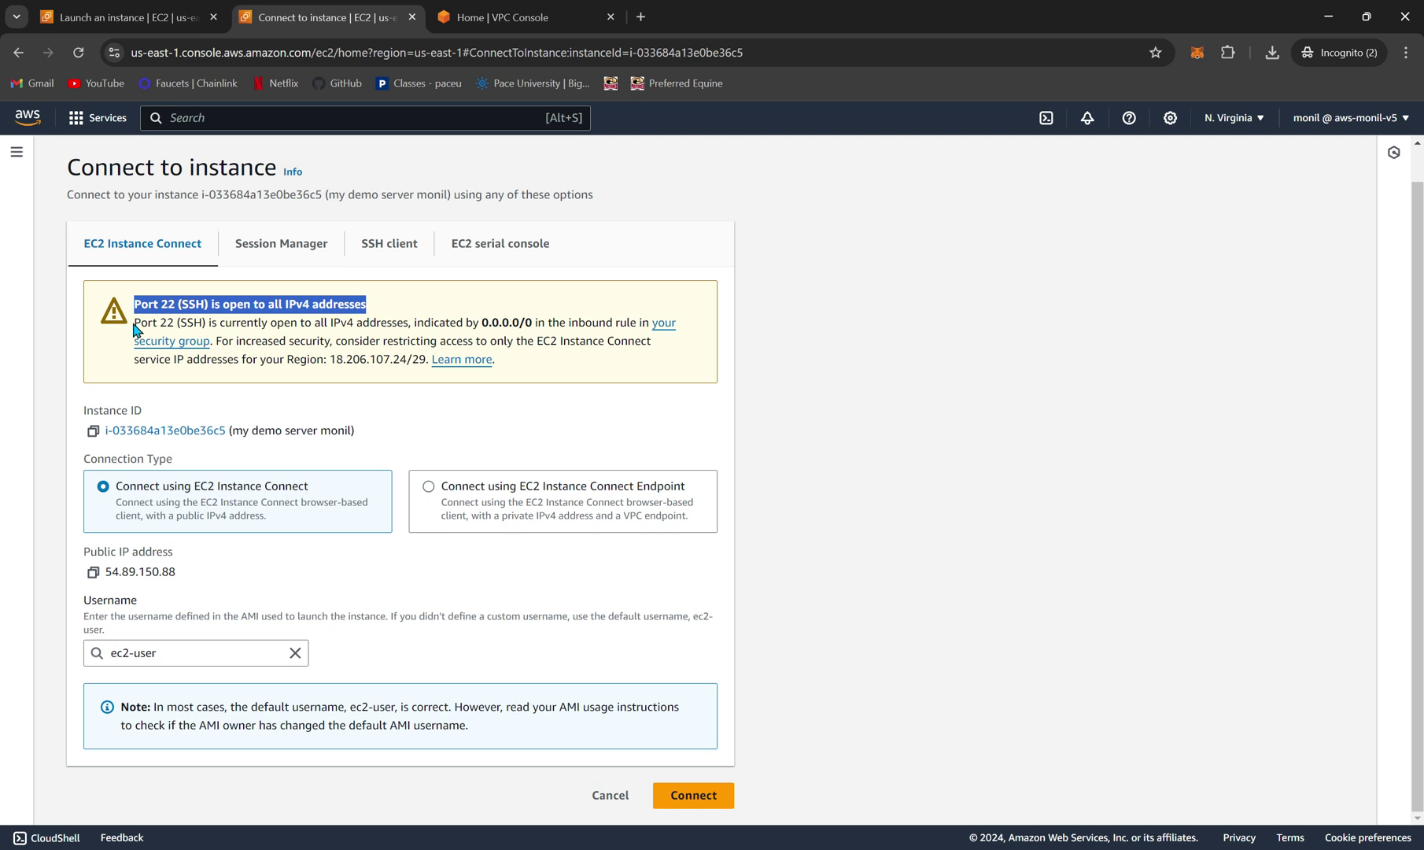
click(530, 323)
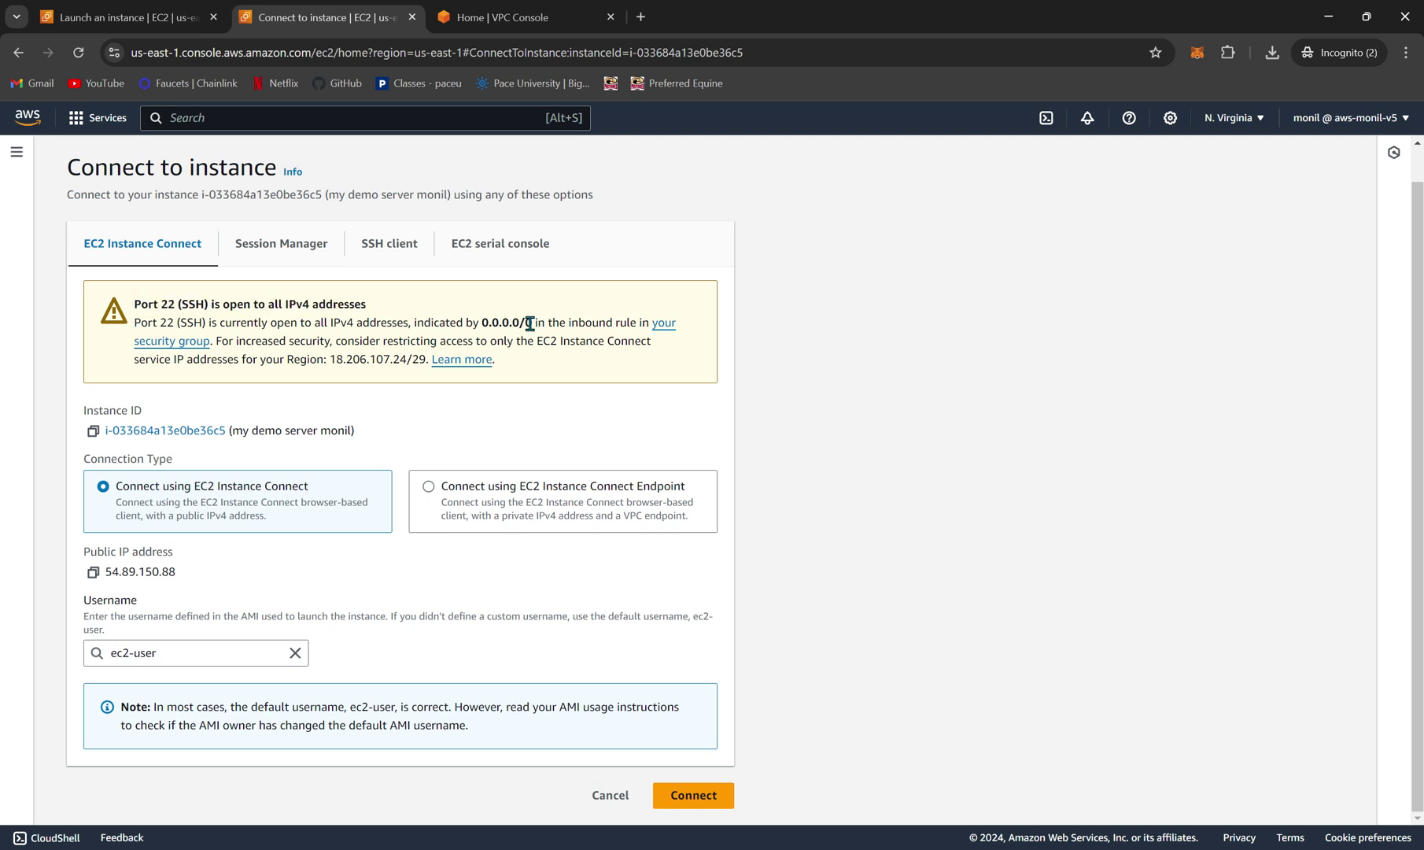
drag(531, 323, 478, 323)
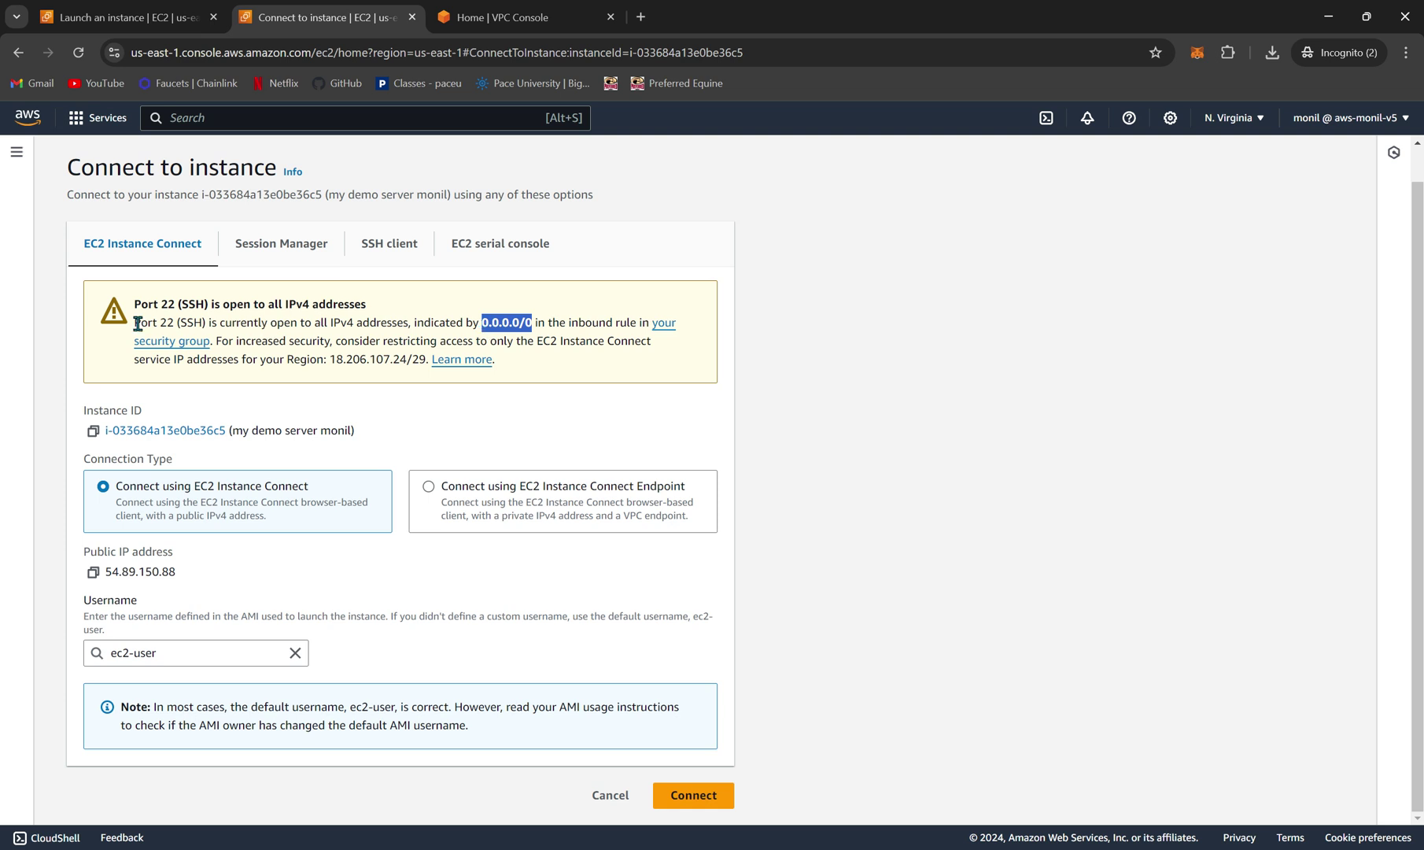
drag(135, 323, 206, 318)
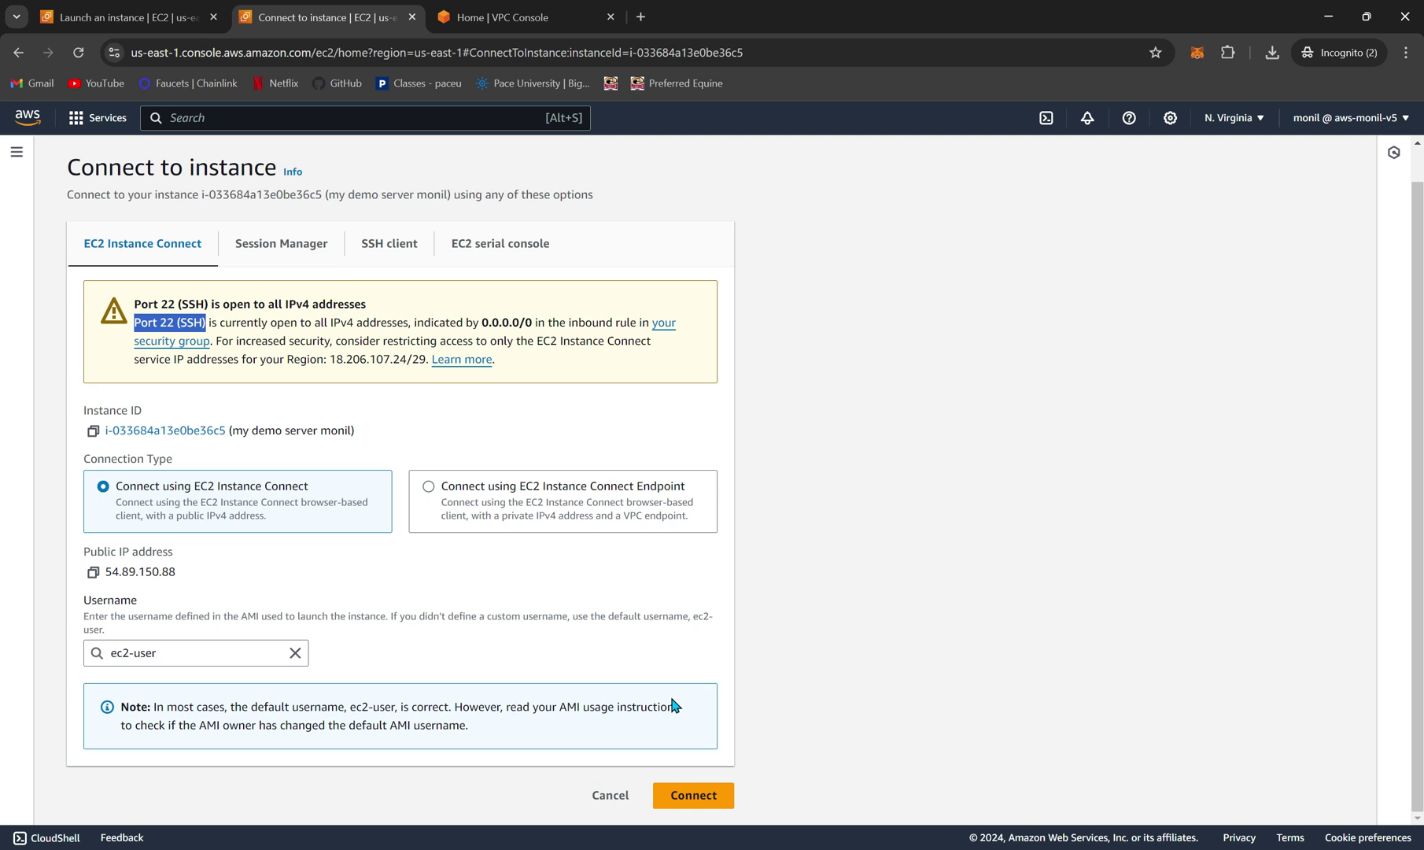
click(707, 803)
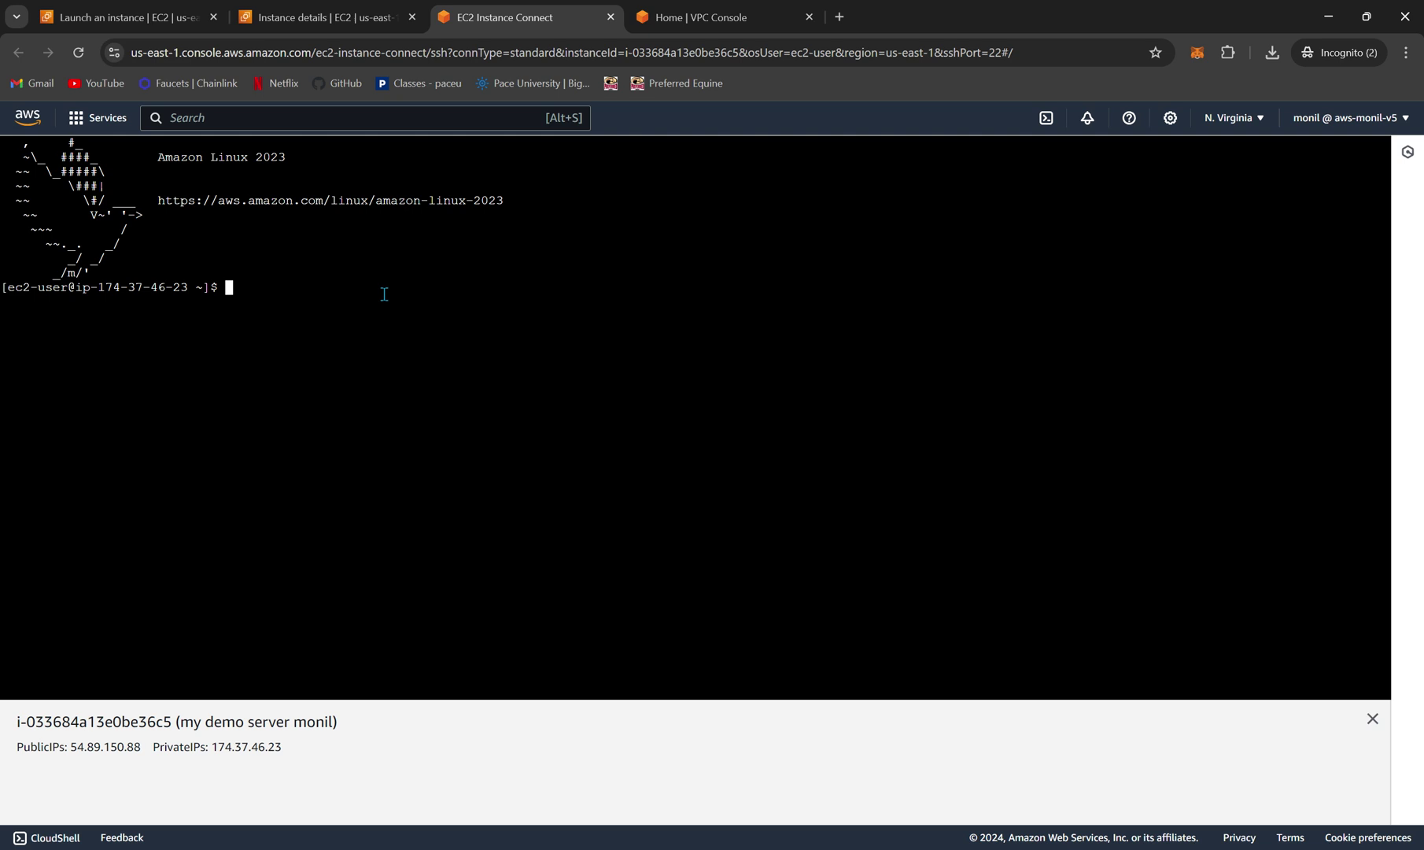
Test the instance's internet connectivity by running ping google.com in its terminal, and stop the ping after several replies
text(ping google.com)
key(Return)
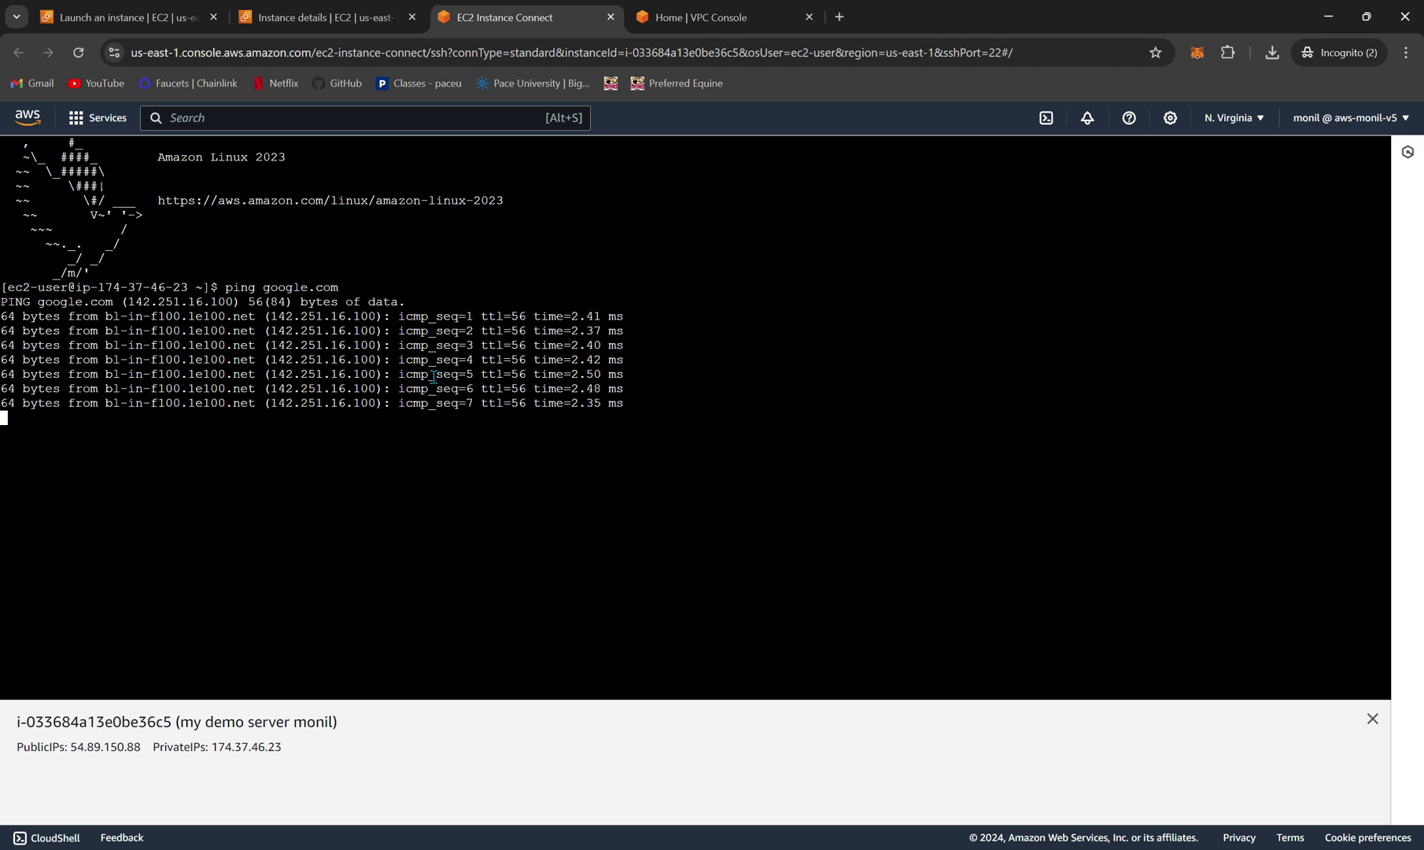
key(ctrl+c)
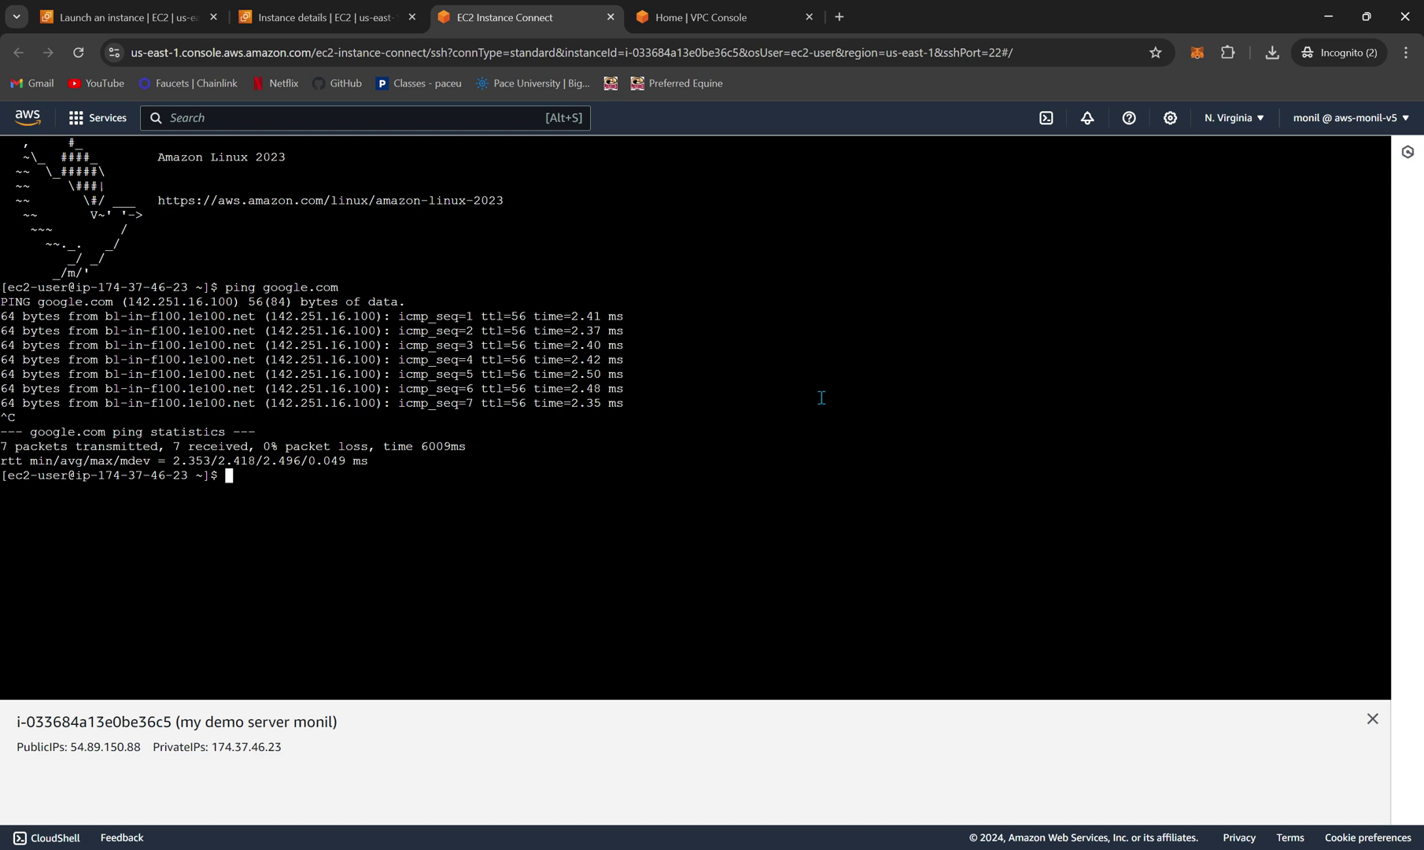
Return to the instance launch page, search for the VPC service, open its dashboard and look over the resources by region
click(125, 26)
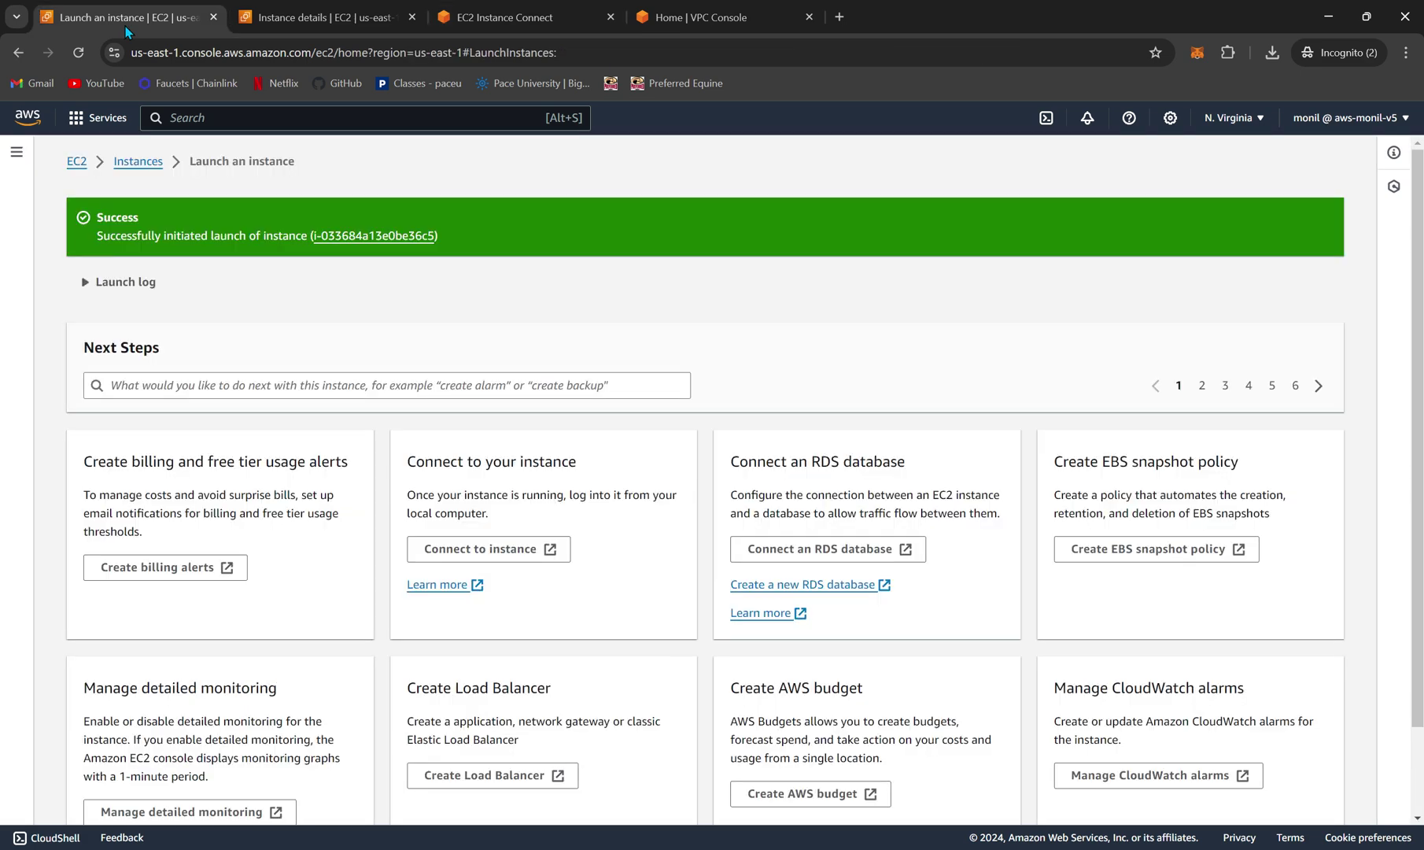
click(301, 117)
text(vpc)
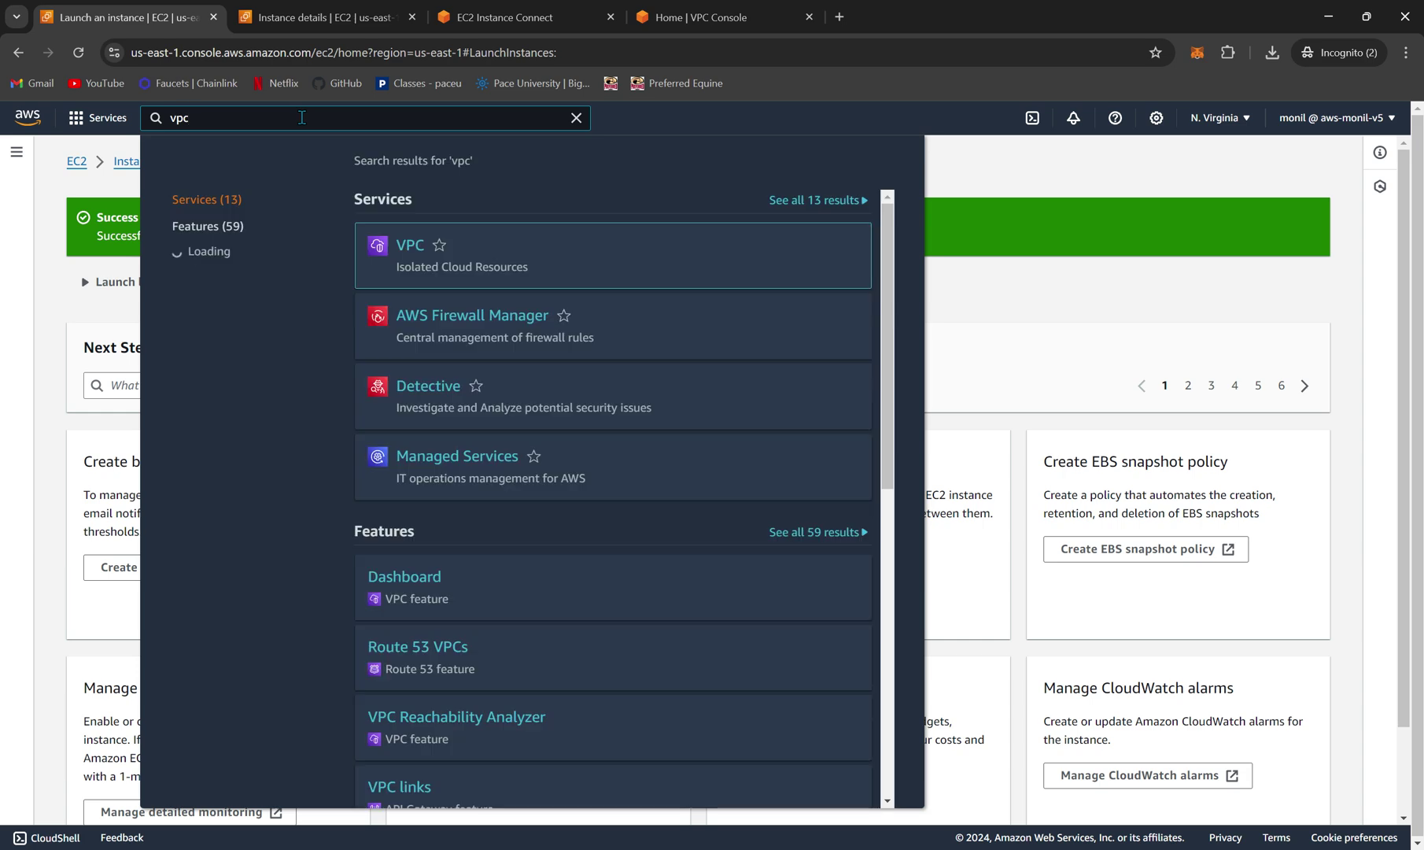
click(414, 250)
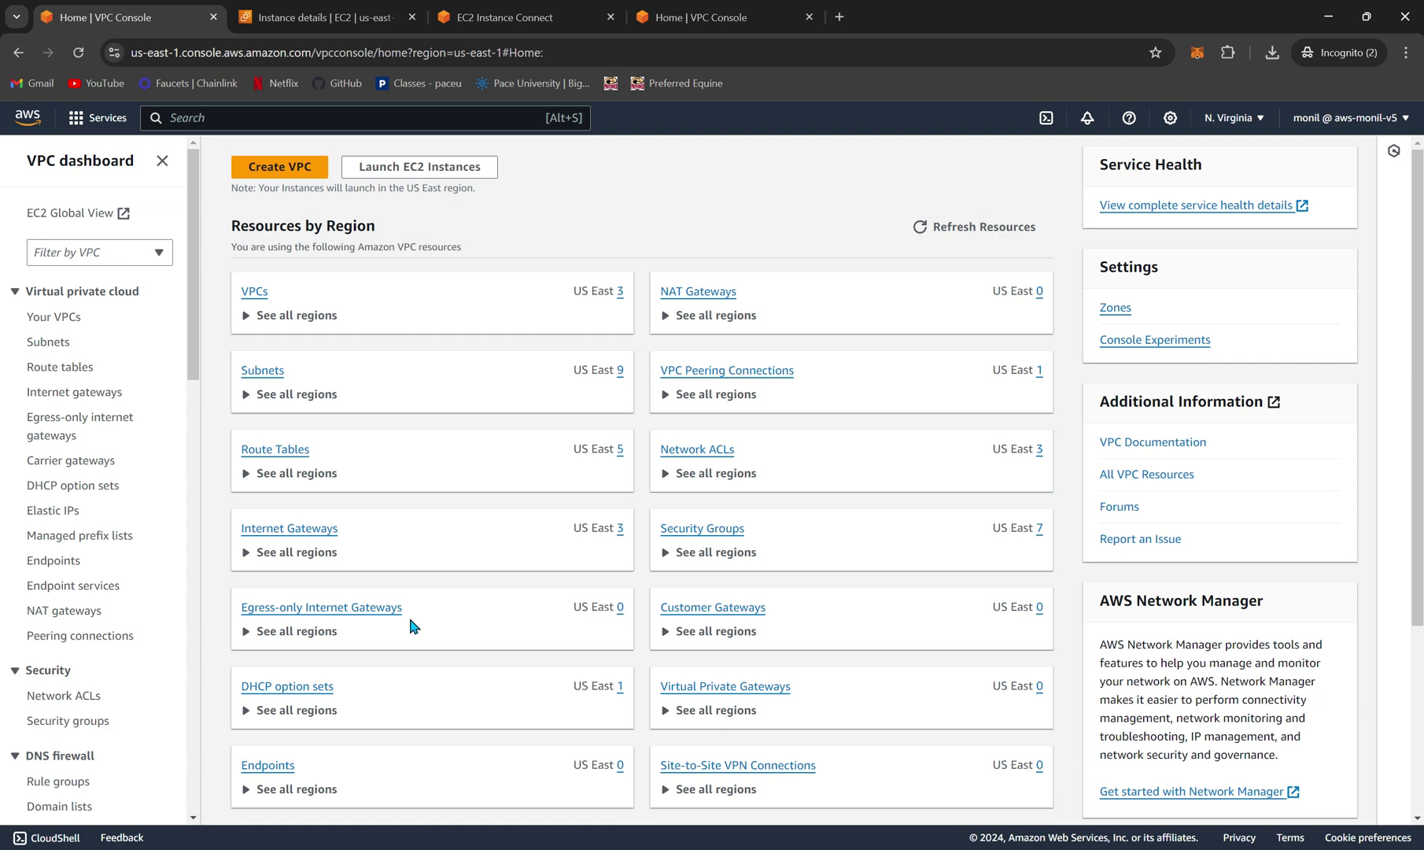
scroll(410, 622, down, 2)
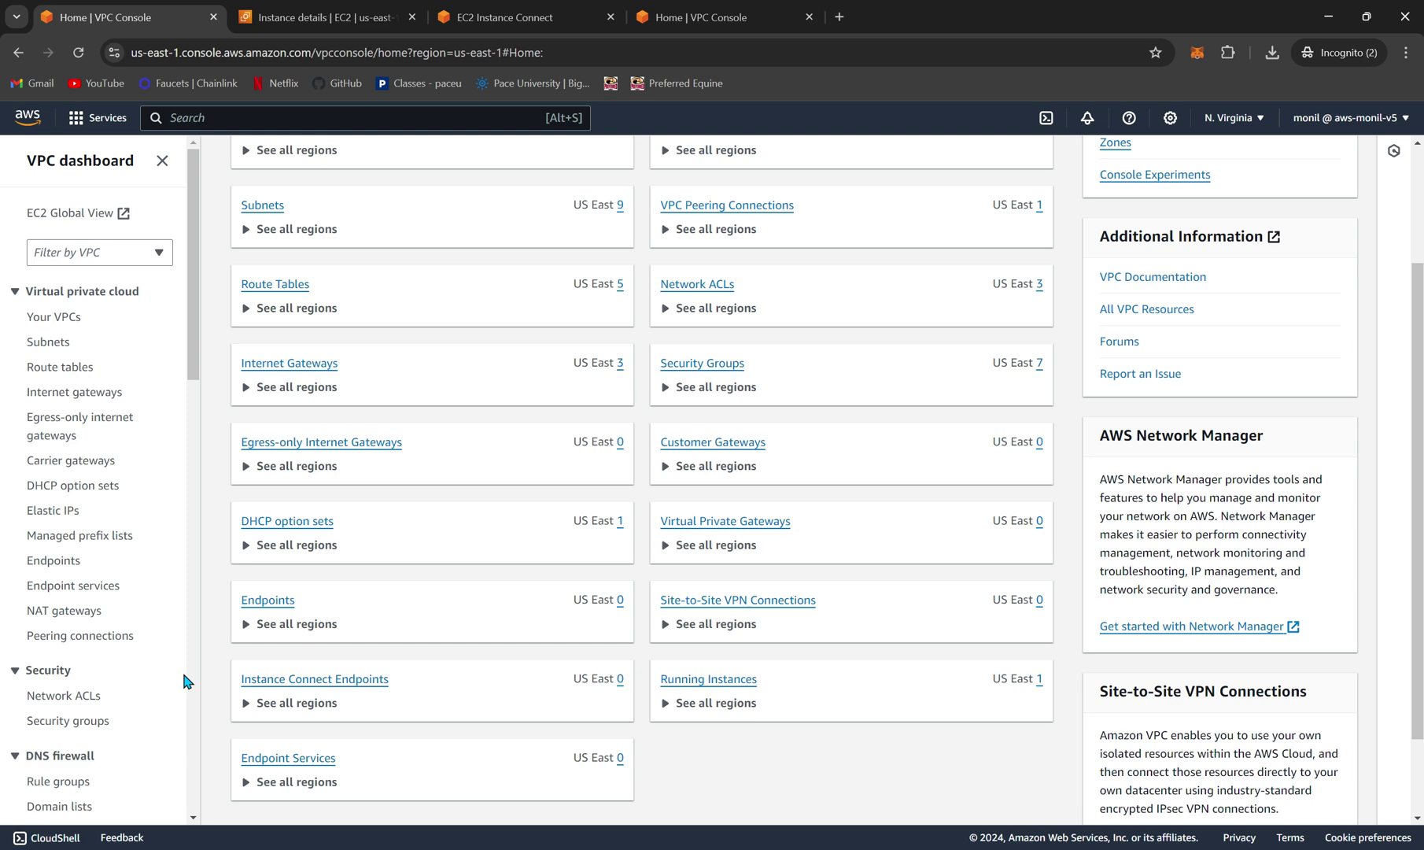
scroll(611, 497, up, 2)
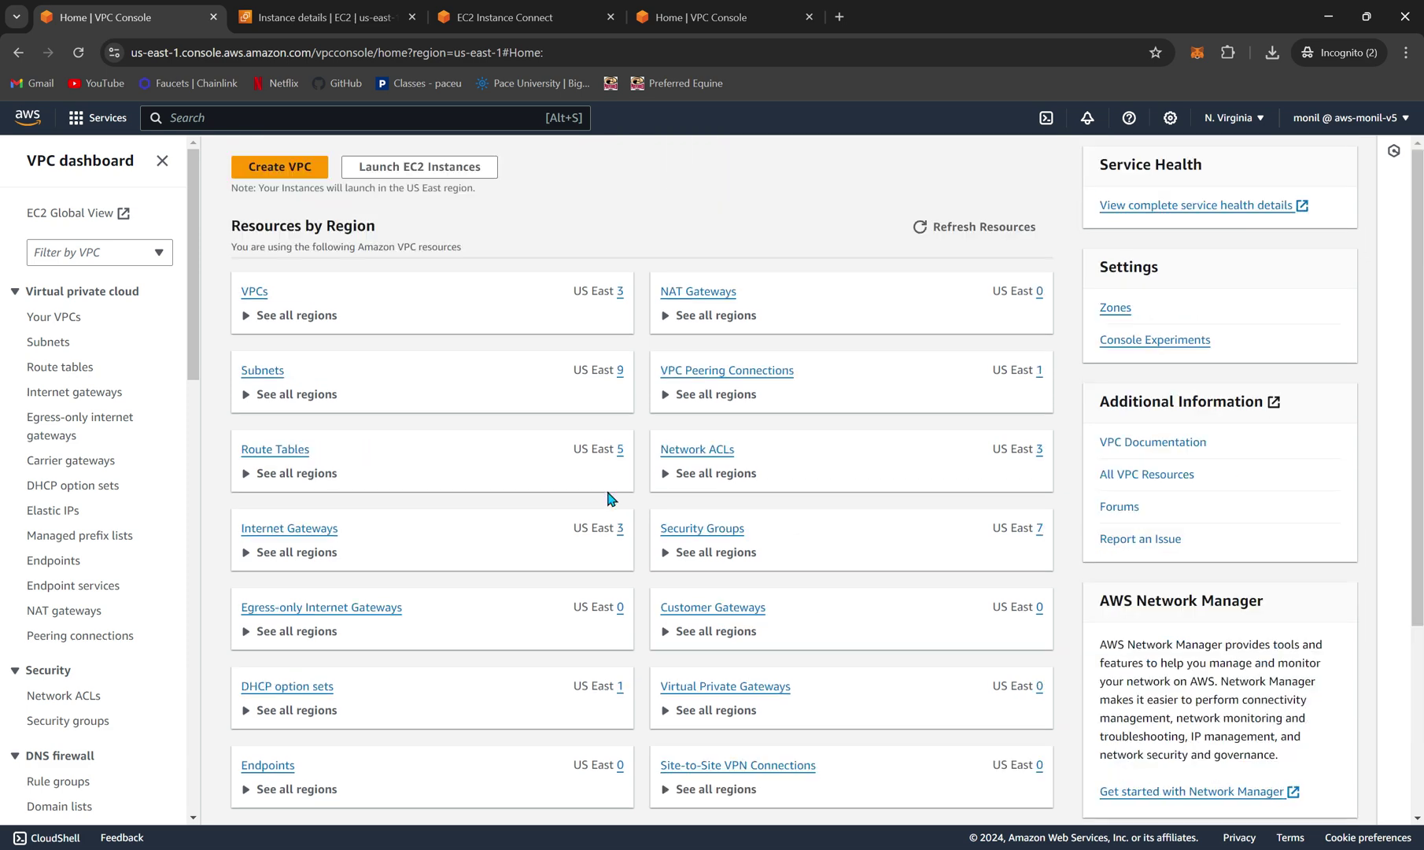